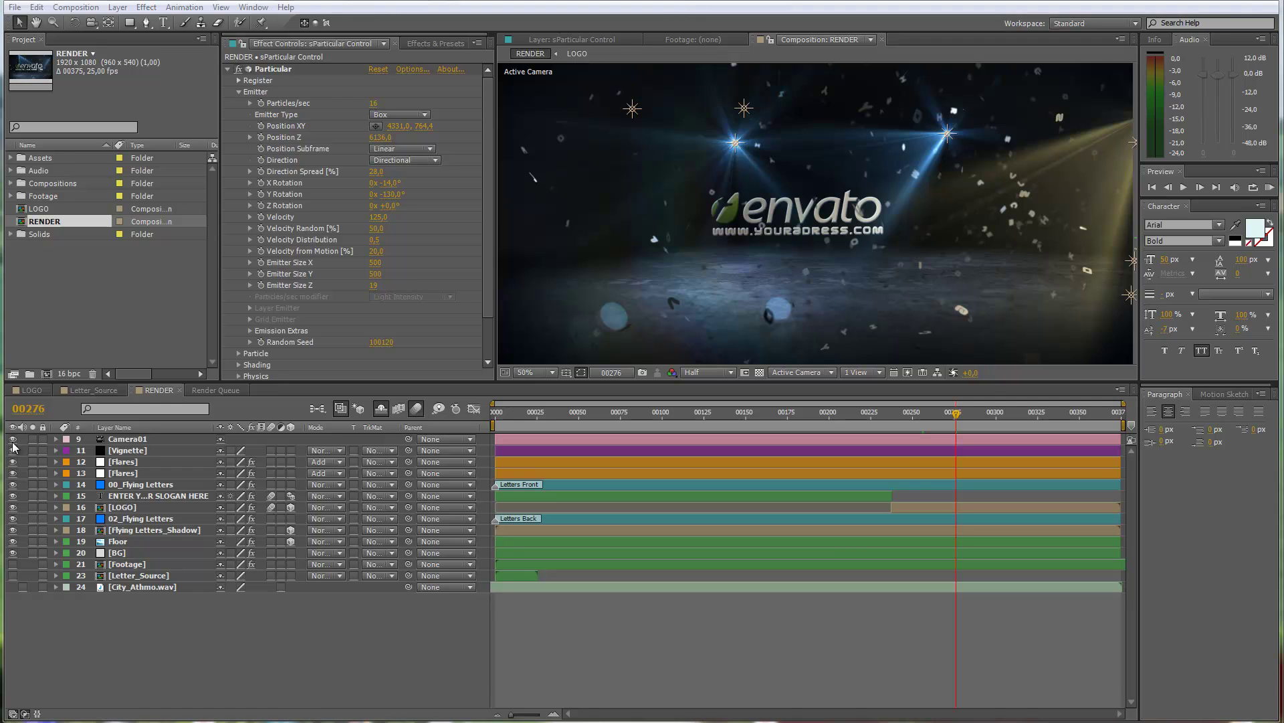
# Open the LOGO composition for editing
pyautogui.click(34, 395)
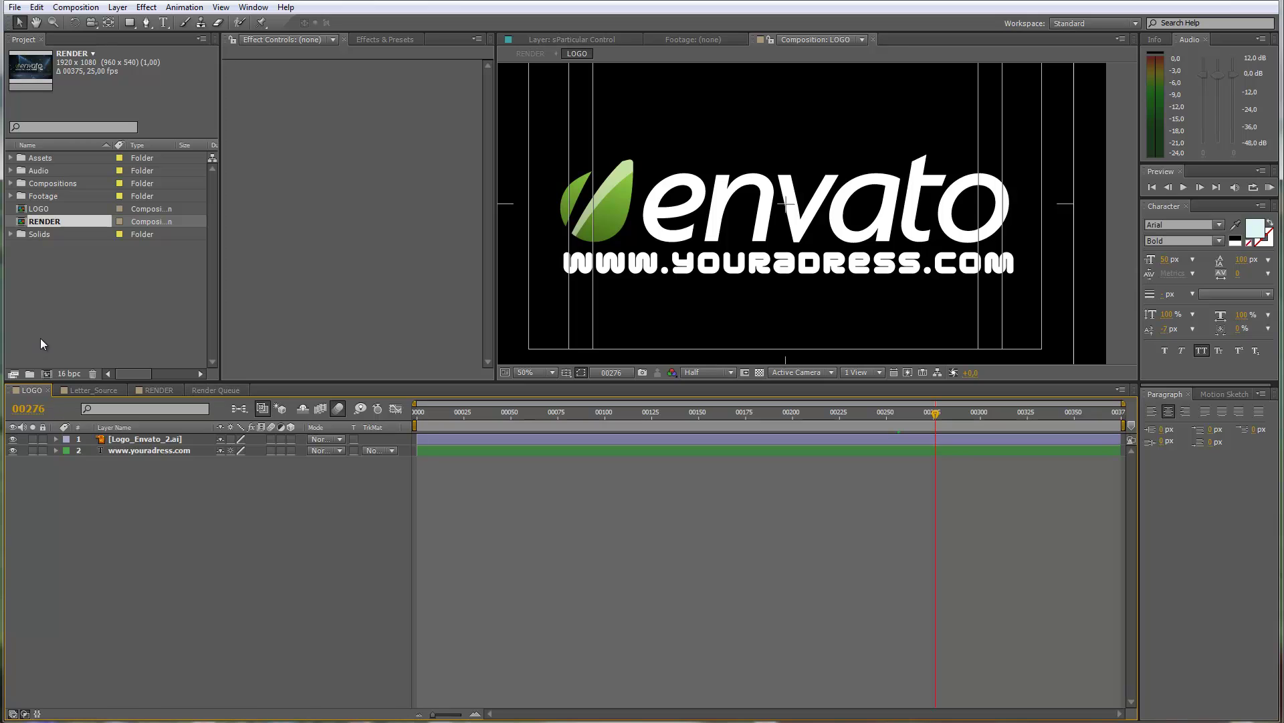
pyautogui.click(42, 210)
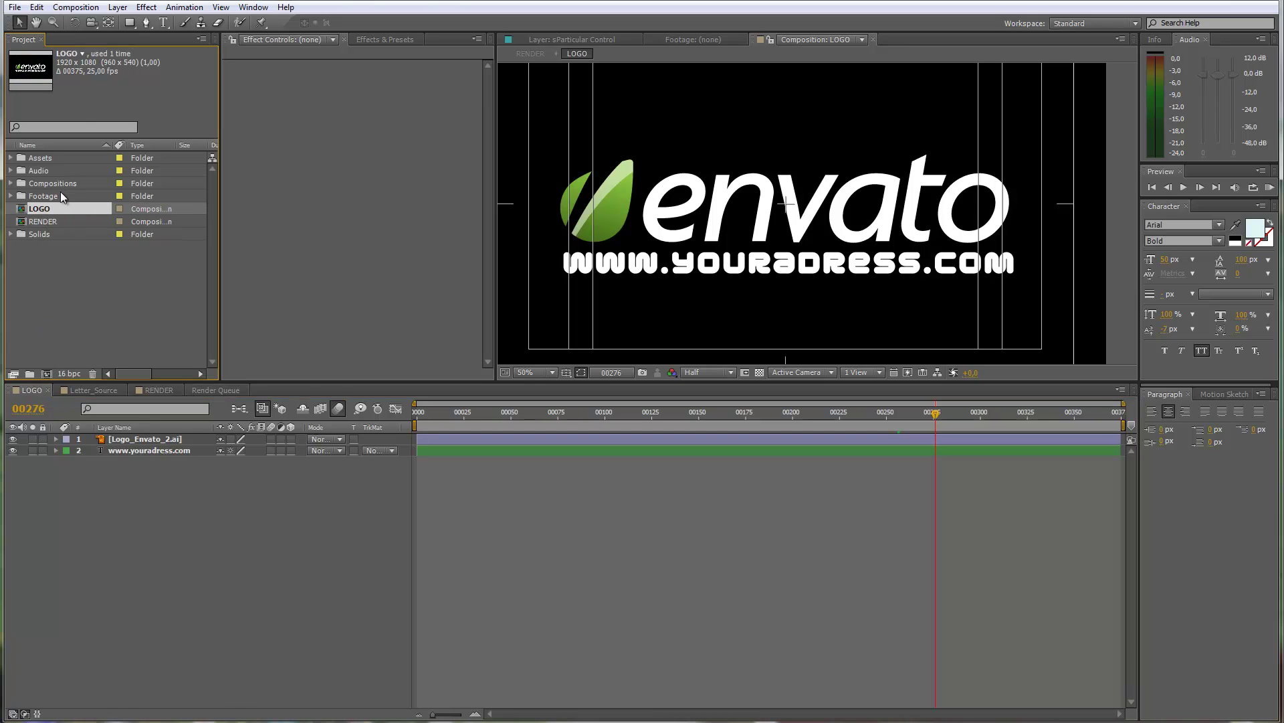
pyautogui.click(75, 277)
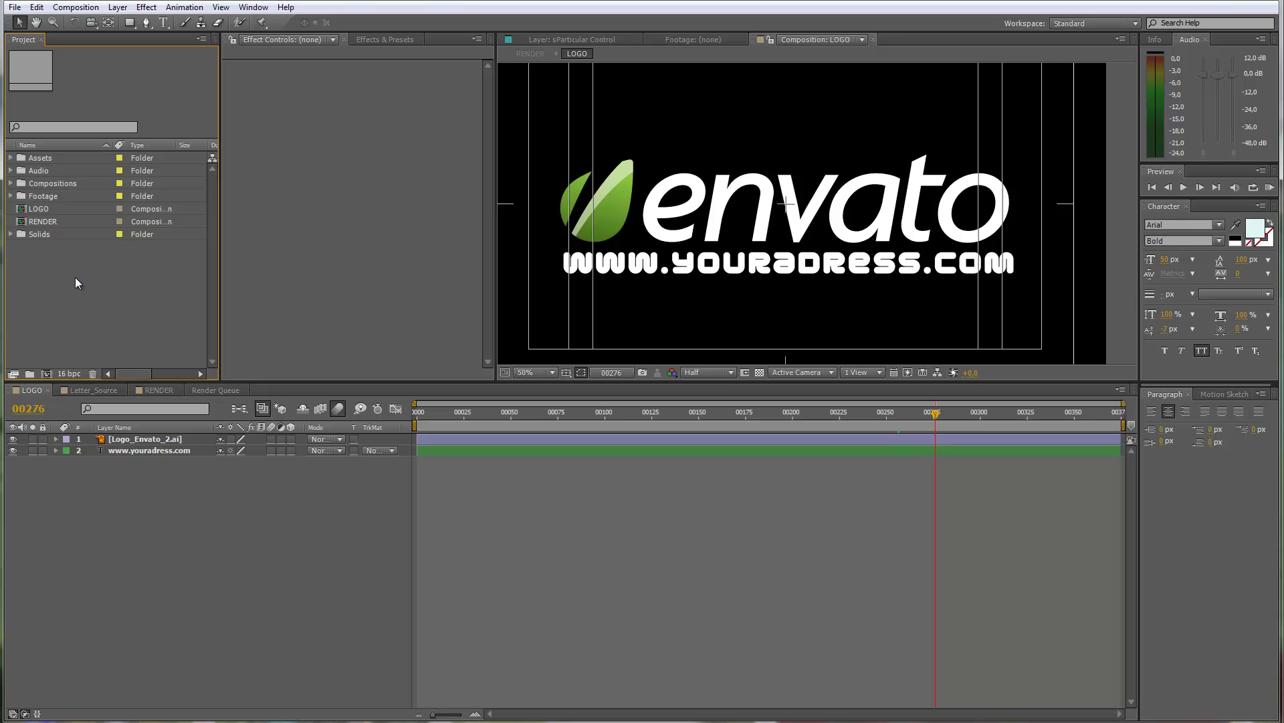
# Import graphicINmotion_blackyellow_04_line.png as footage and place it above the Logo_Envato_2.ai layer in the LOGO composition
pyautogui.click(14, 8)
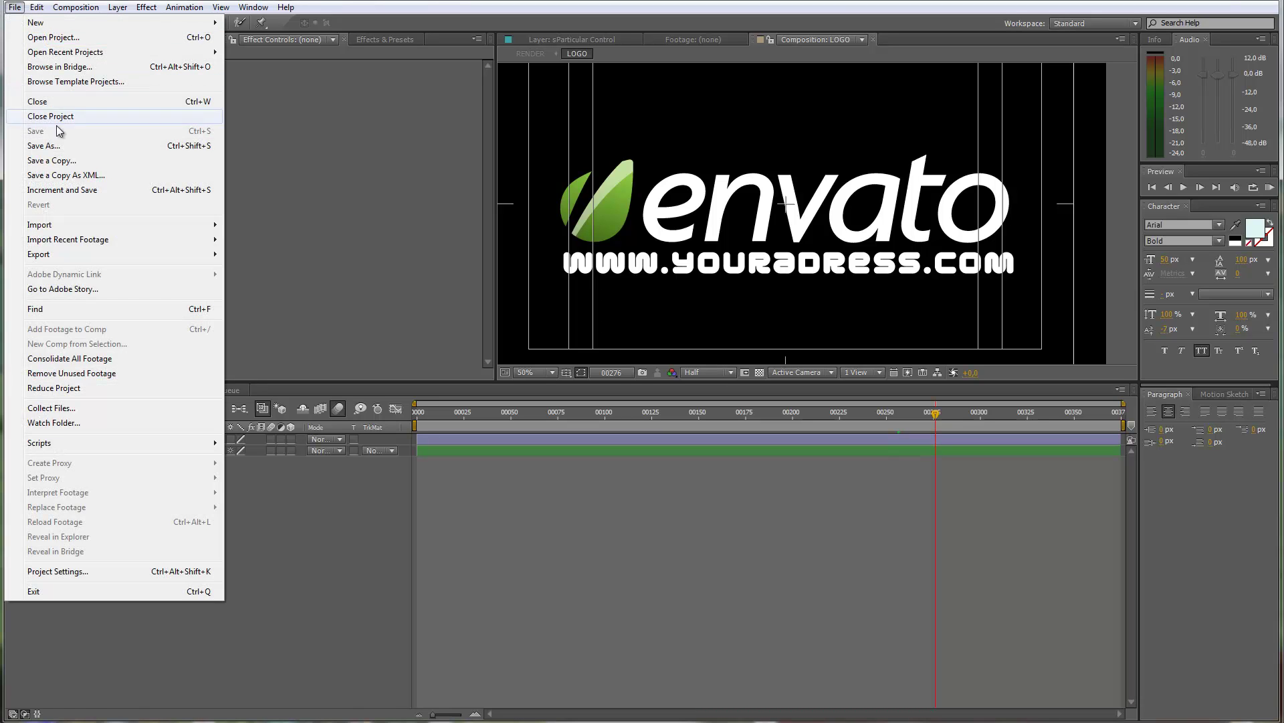
pyautogui.moveTo(62, 226)
pyautogui.click(266, 225)
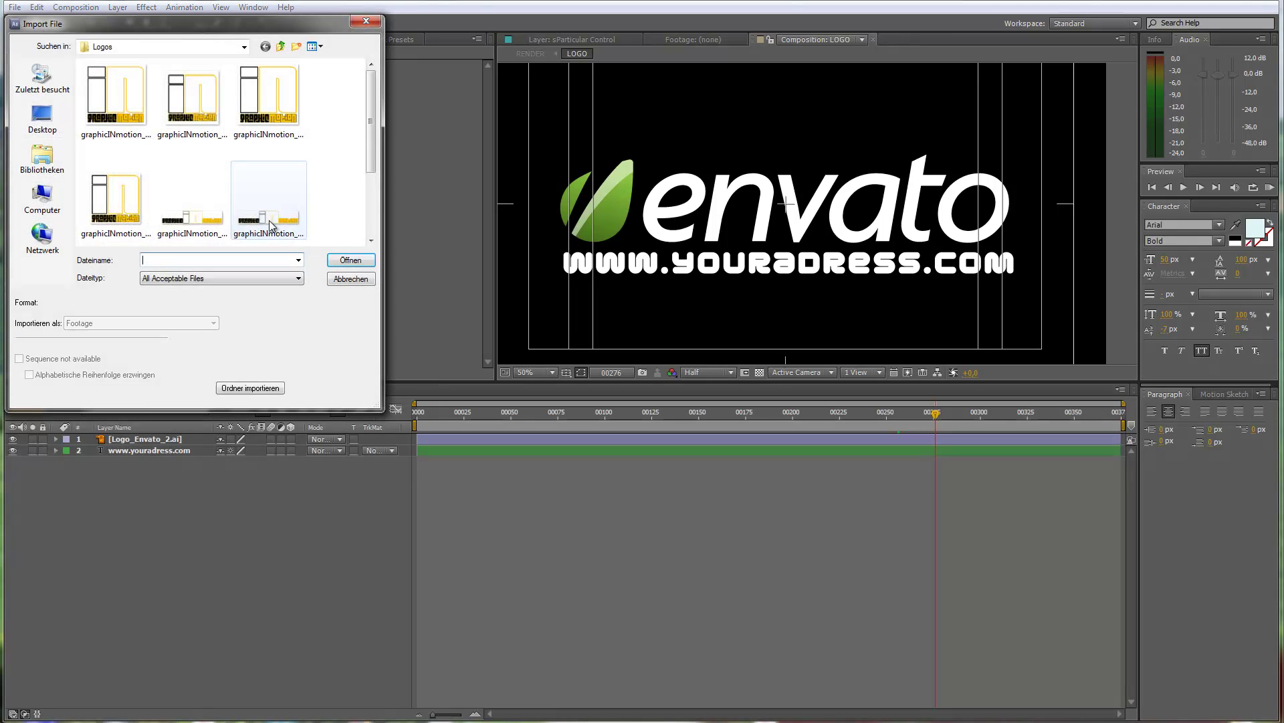
pyautogui.click(200, 218)
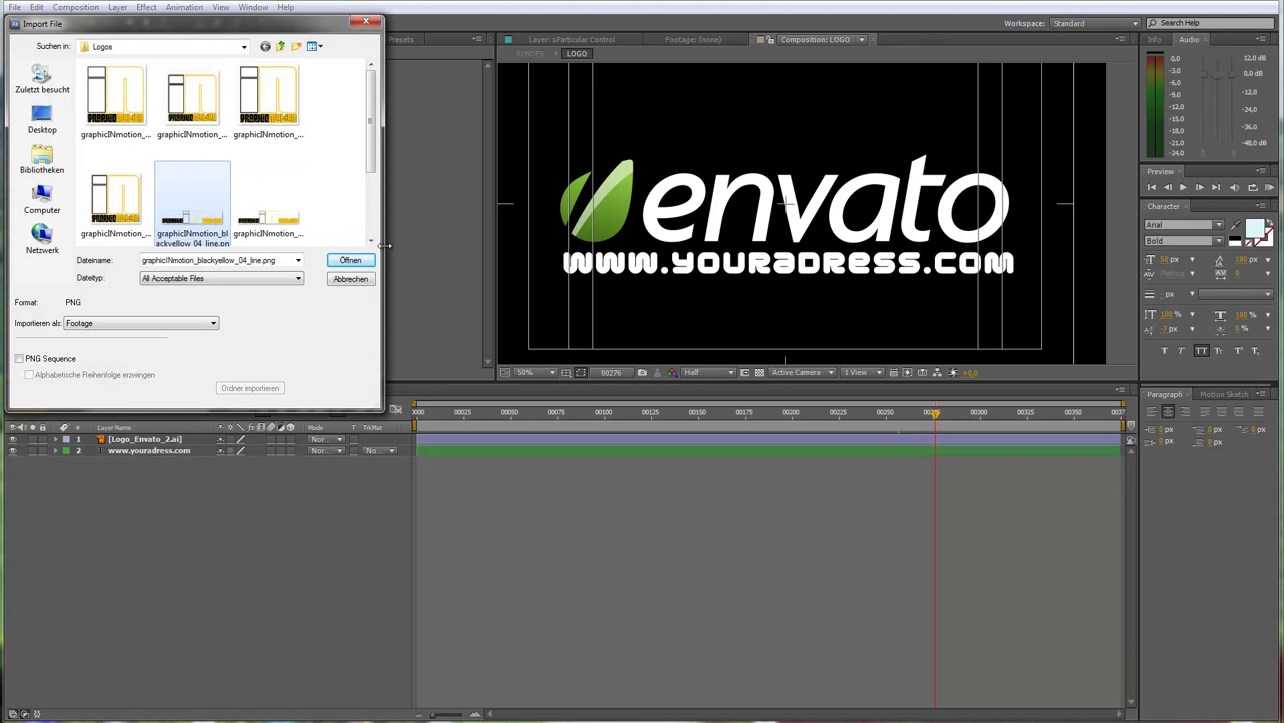
pyautogui.click(350, 260)
pyautogui.moveTo(67, 208); pyautogui.dragTo(154, 439)
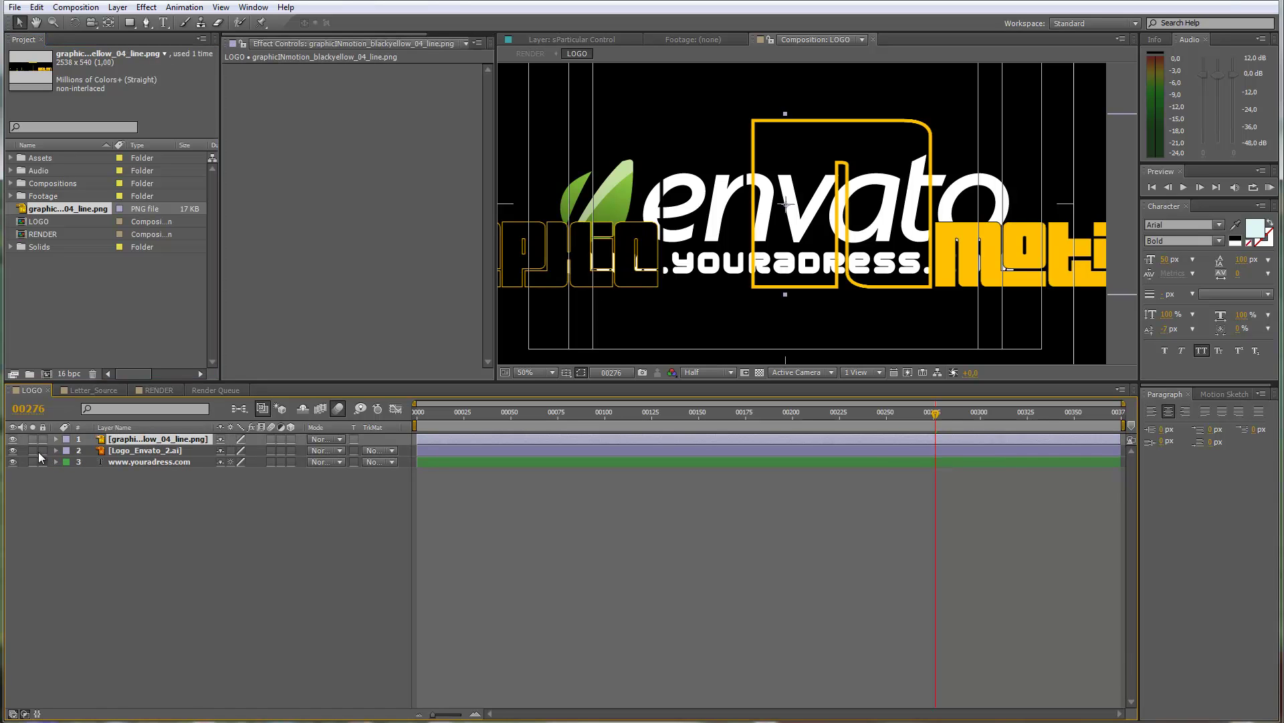
# Scale the graphicINmotion logo layer down to 55%
pyautogui.hotkey('alt', 'shift', 's')
pyautogui.click(251, 451)
pyautogui.write('84')
pyautogui.press('Return')
pyautogui.moveTo(251, 451); pyautogui.dragTo(234, 450)
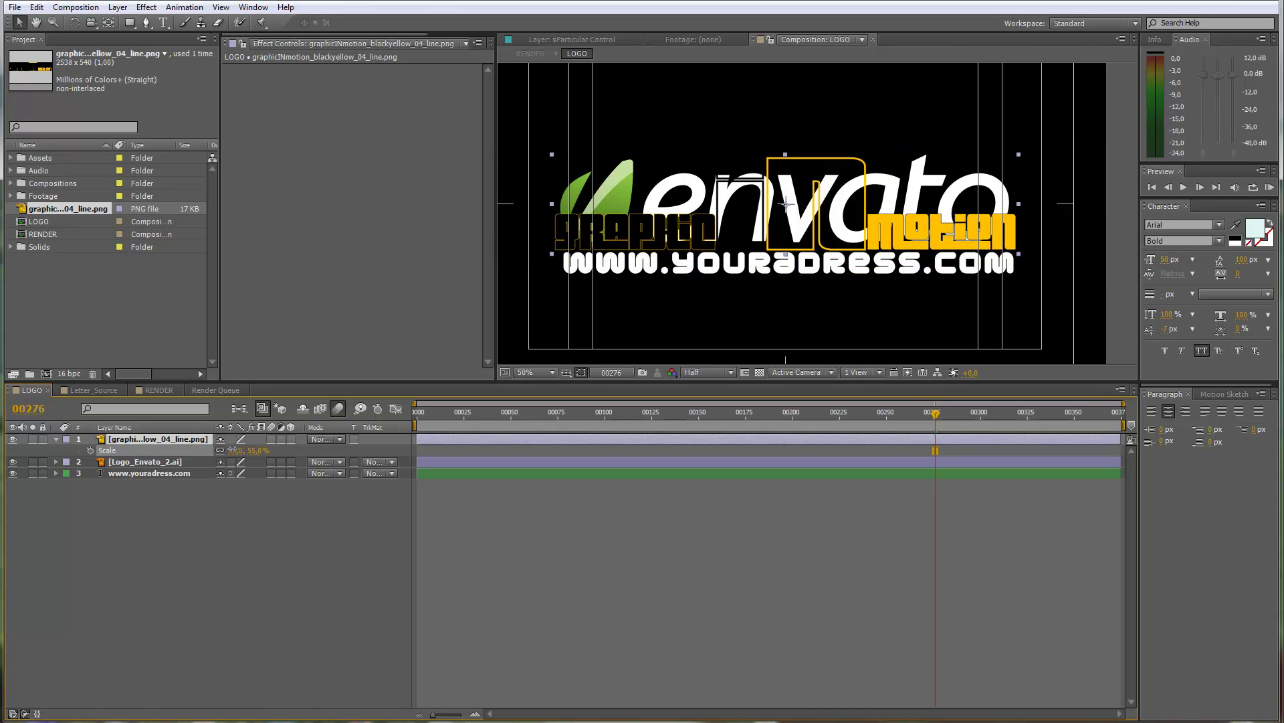
pyautogui.moveTo(234, 451); pyautogui.dragTo(235, 450)
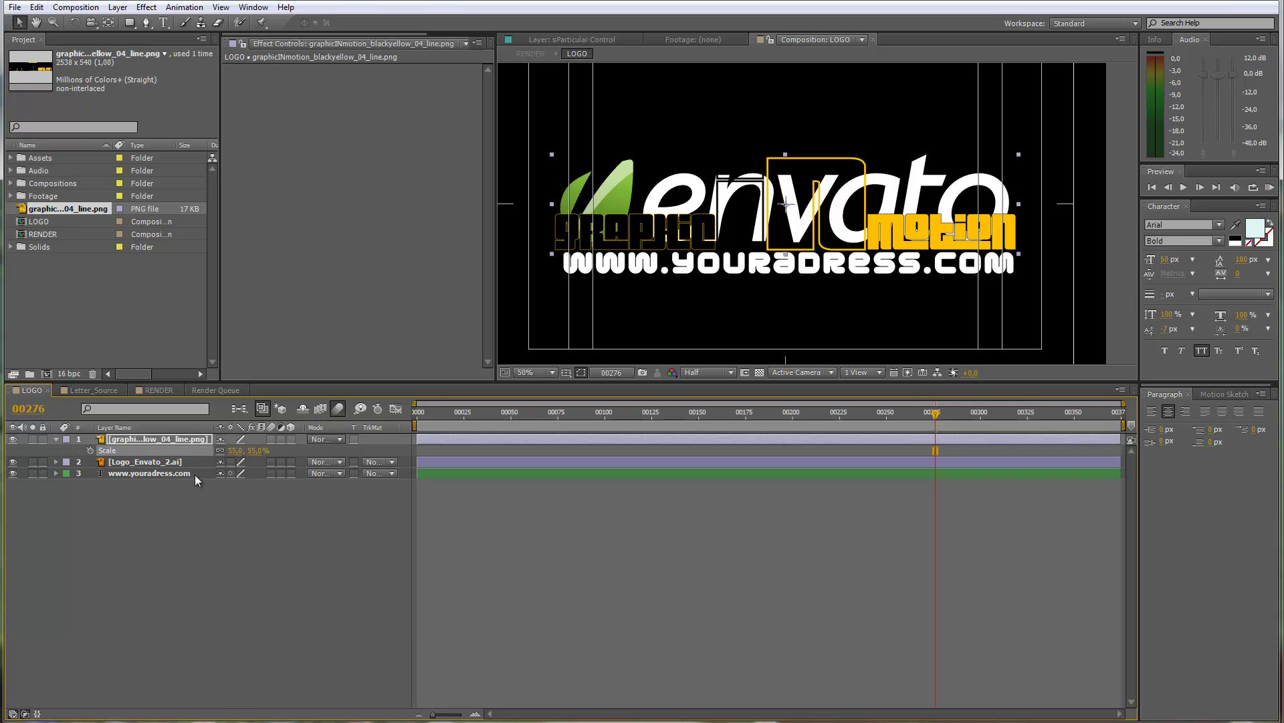
# Shift the graphicINmotion logo layer slightly upward and hide the Logo_Envato_2.ai layer
pyautogui.click(155, 440)
pyautogui.press('Return')
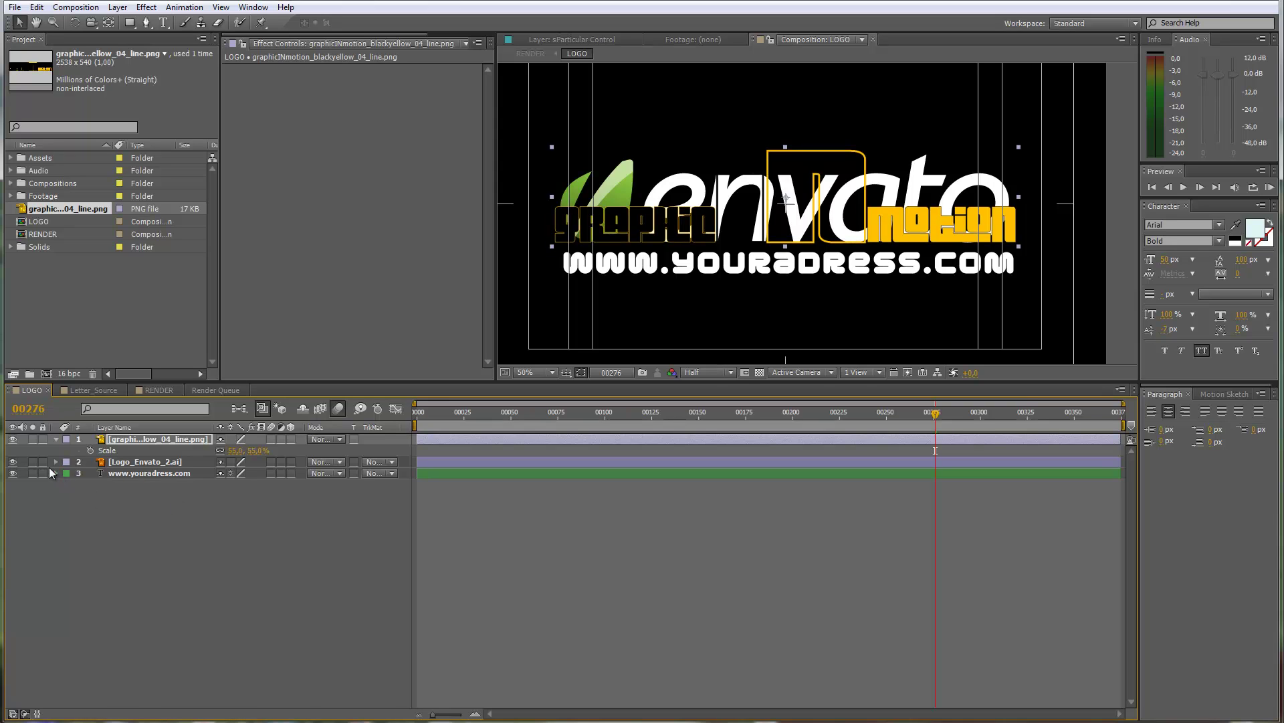
pyautogui.click(13, 462)
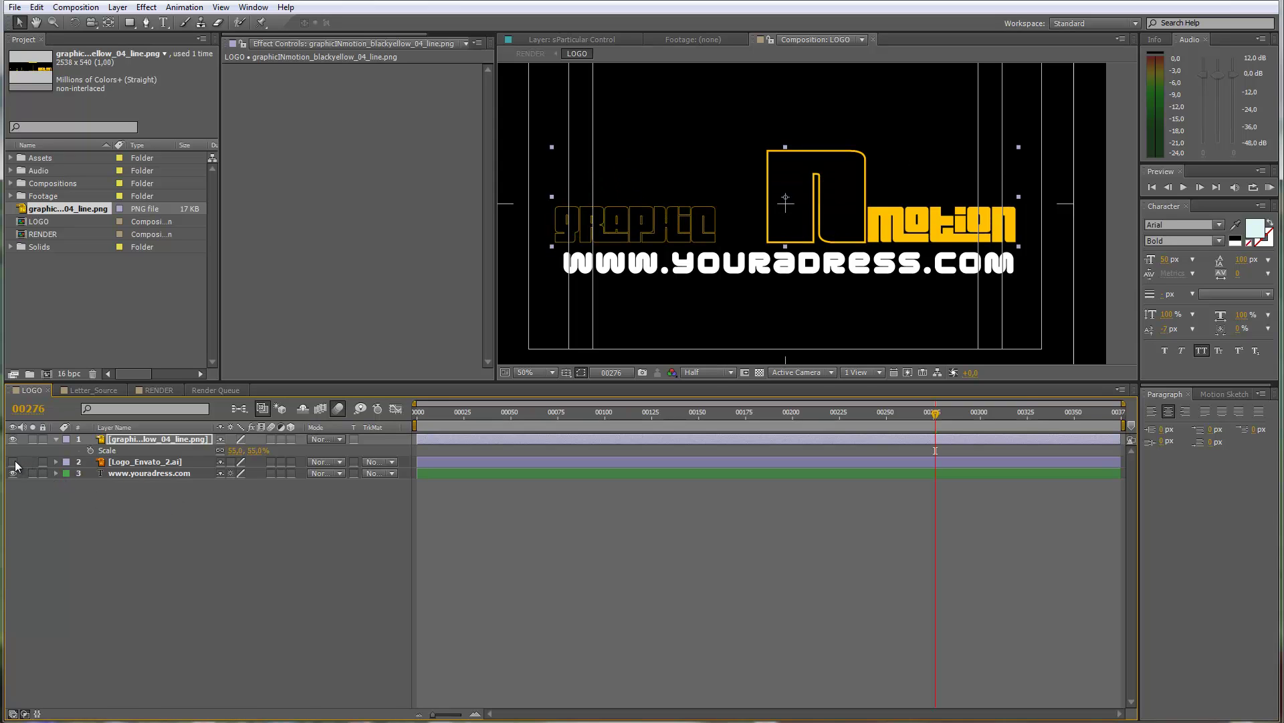
pyautogui.doubleClick(120, 473)
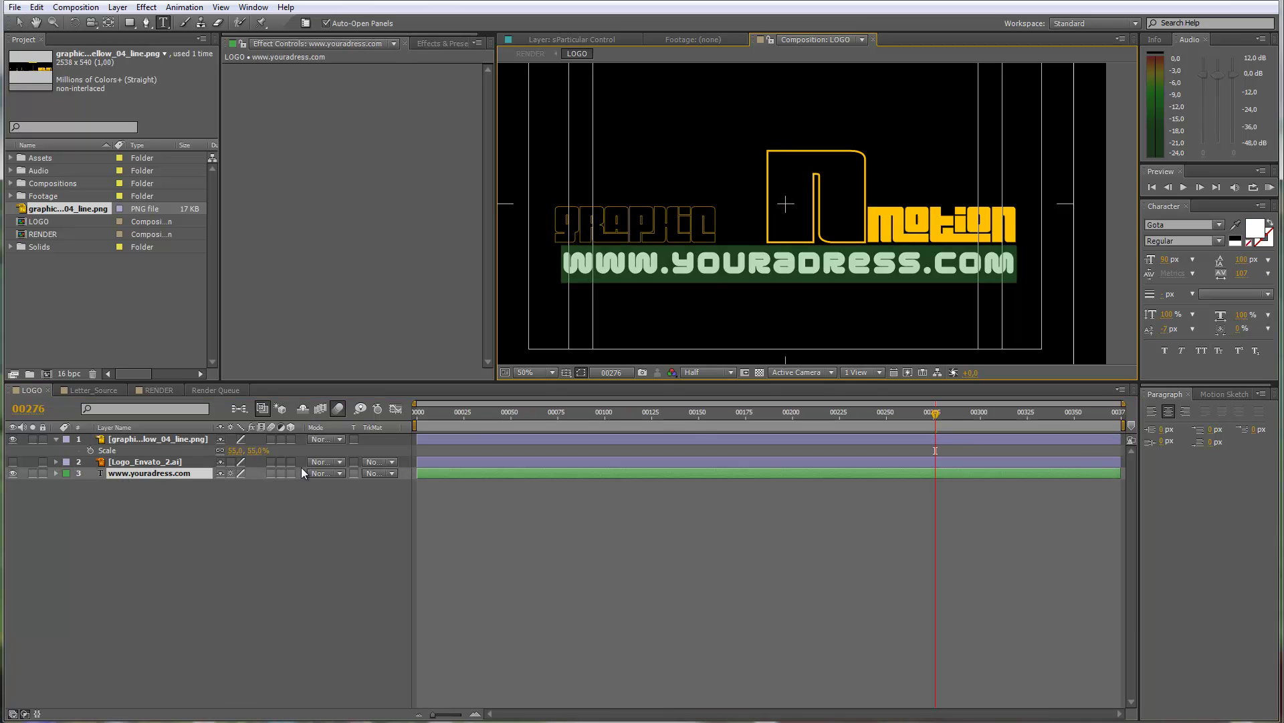
pyautogui.write('wwww')
pyautogui.press('BackSpace')
pyautogui.write('.grea')
pyautogui.press('BackSpace')
pyautogui.press('BackSpace')
pyautogui.write('aphicinmot')
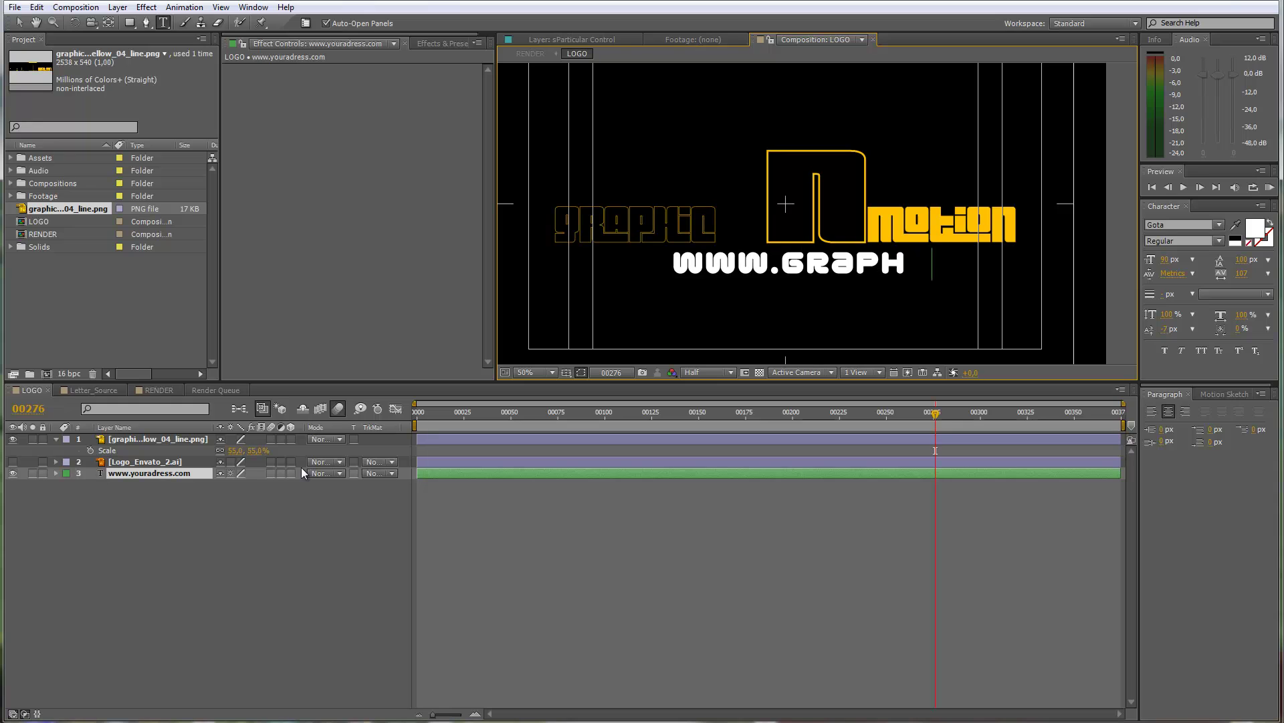
pyautogui.write('ion.com')
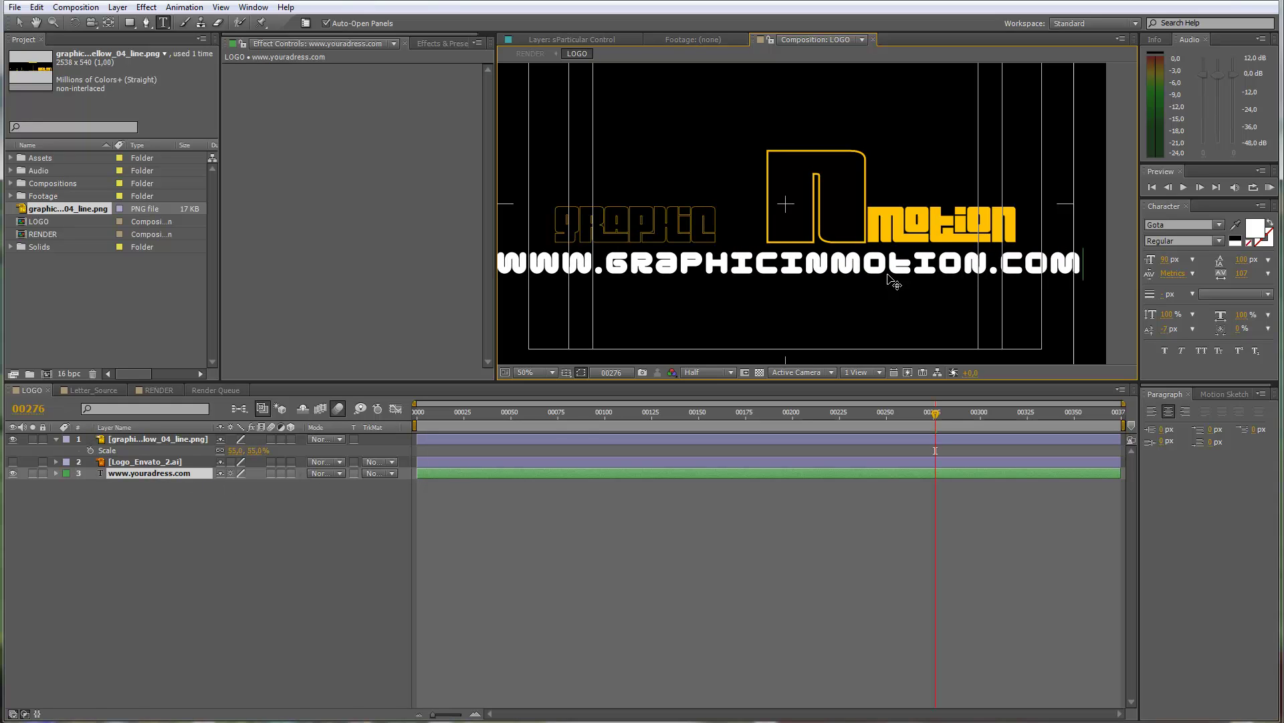
pyautogui.click(195, 492)
# Reduce the font size of the web address text to 71 px
pyautogui.click(179, 472)
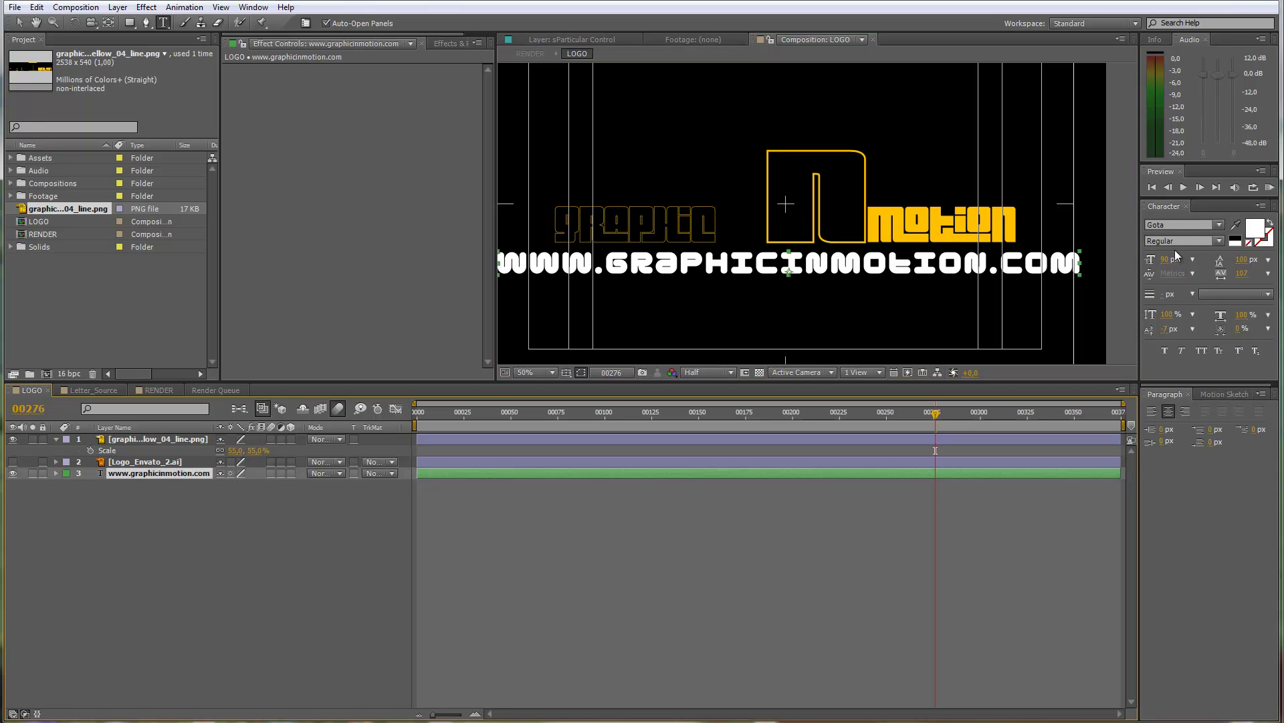
pyautogui.moveTo(1166, 260); pyautogui.dragTo(1155, 260)
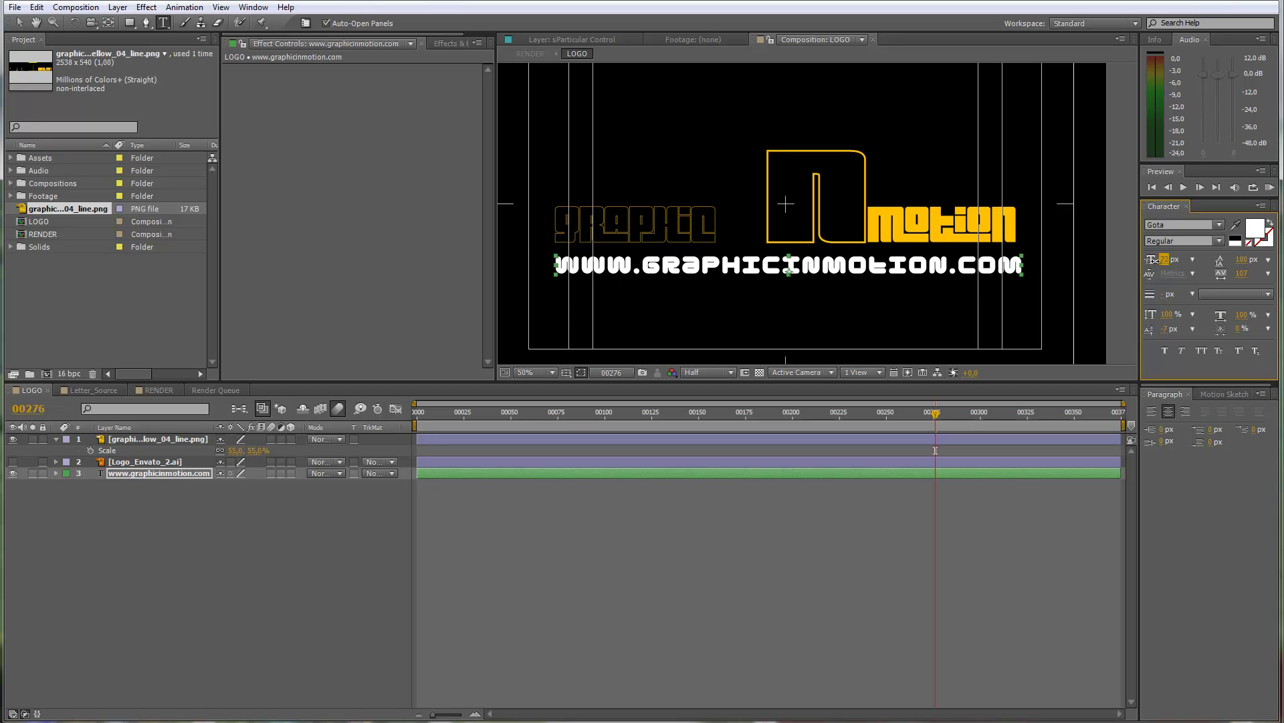
pyautogui.click(1163, 261)
pyautogui.write('71')
pyautogui.press('Return')
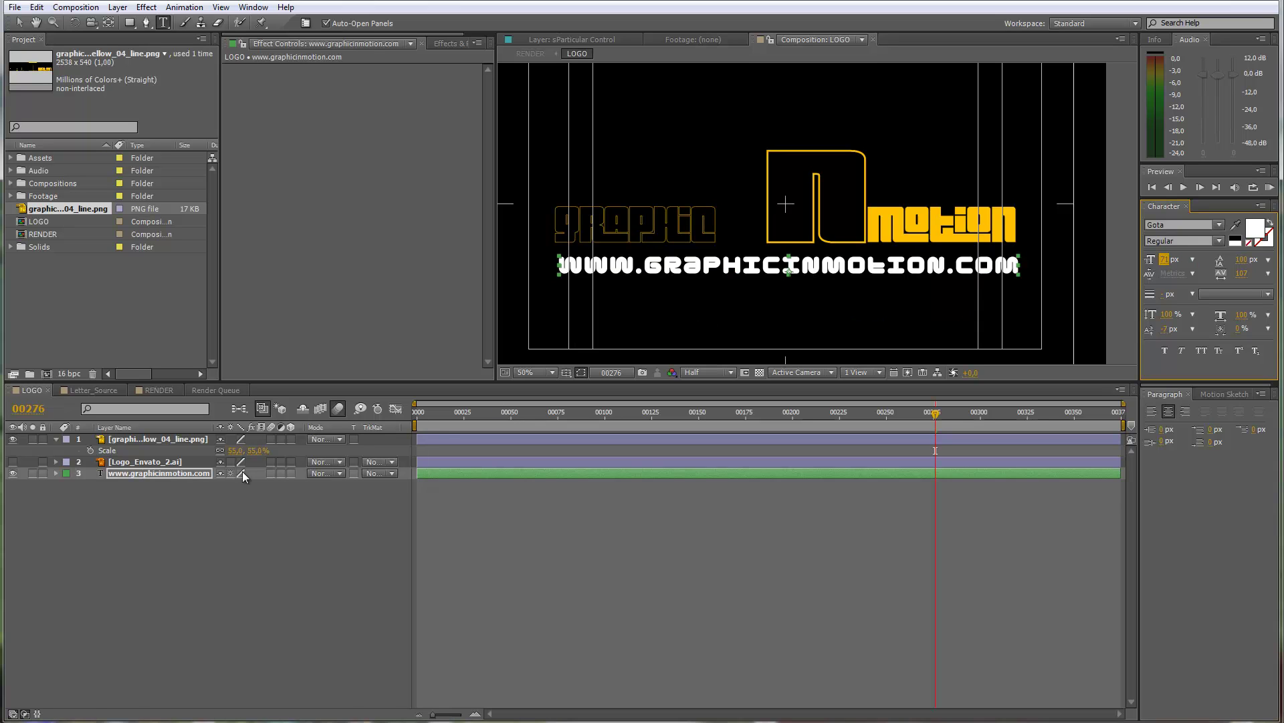
# Nudge the web address text layer slightly upward, closer to the logo
pyautogui.click(189, 473)
pyautogui.press('Up')
pyautogui.press('Up')
pyautogui.press('Up')
pyautogui.press('Up')
pyautogui.press('Up')
pyautogui.press('Up')
pyautogui.press('Up')
pyautogui.press('Up')
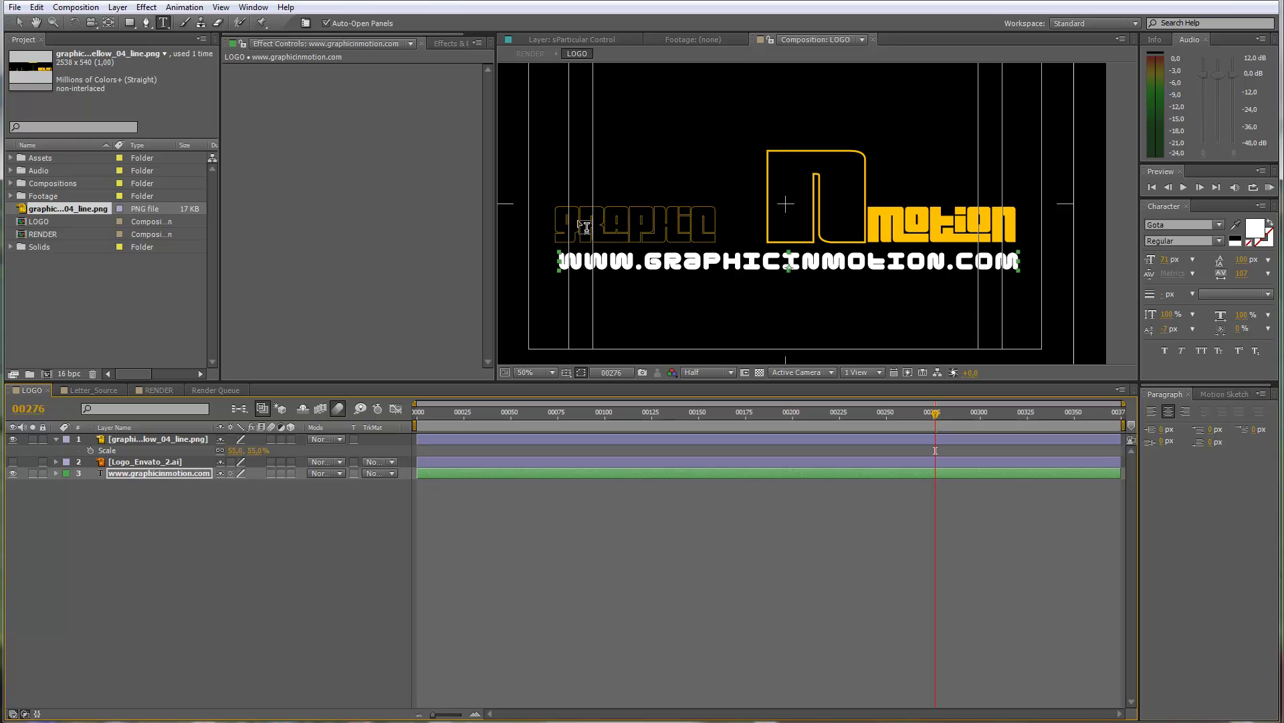
# Change the web address text's fill to black and display the LOGO composition on the transparency grid
pyautogui.click(1237, 236)
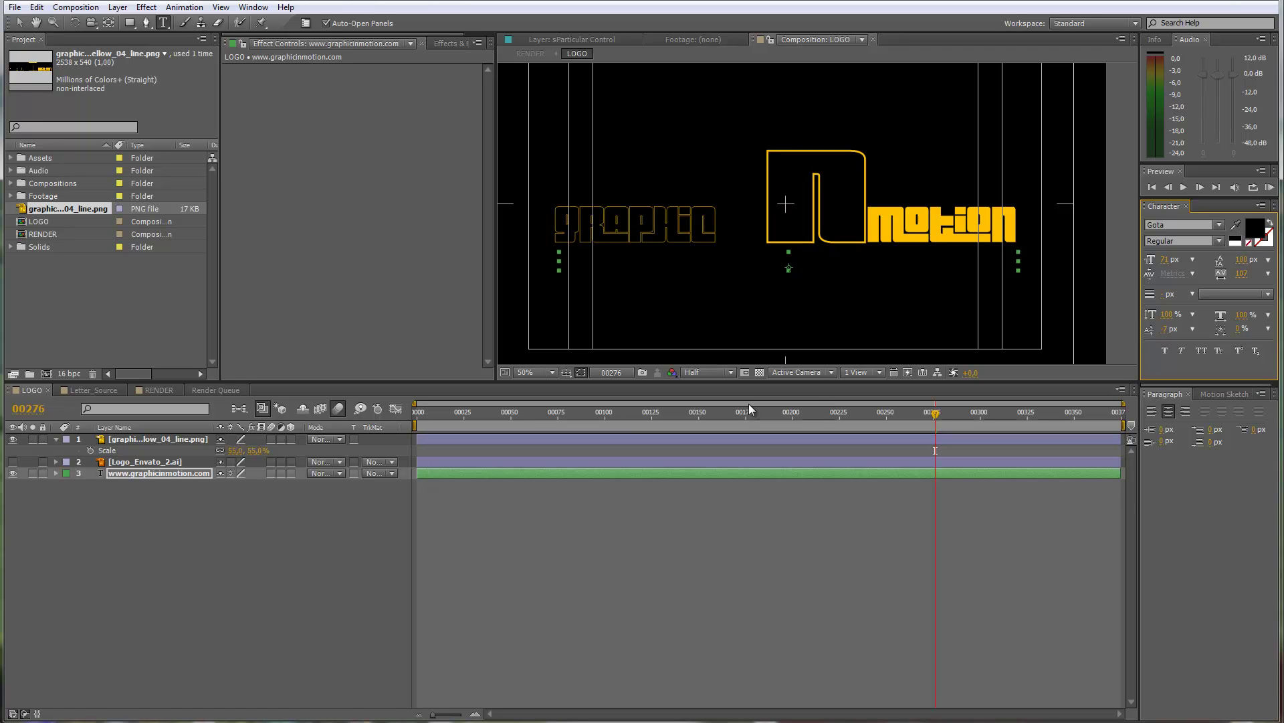
pyautogui.click(759, 373)
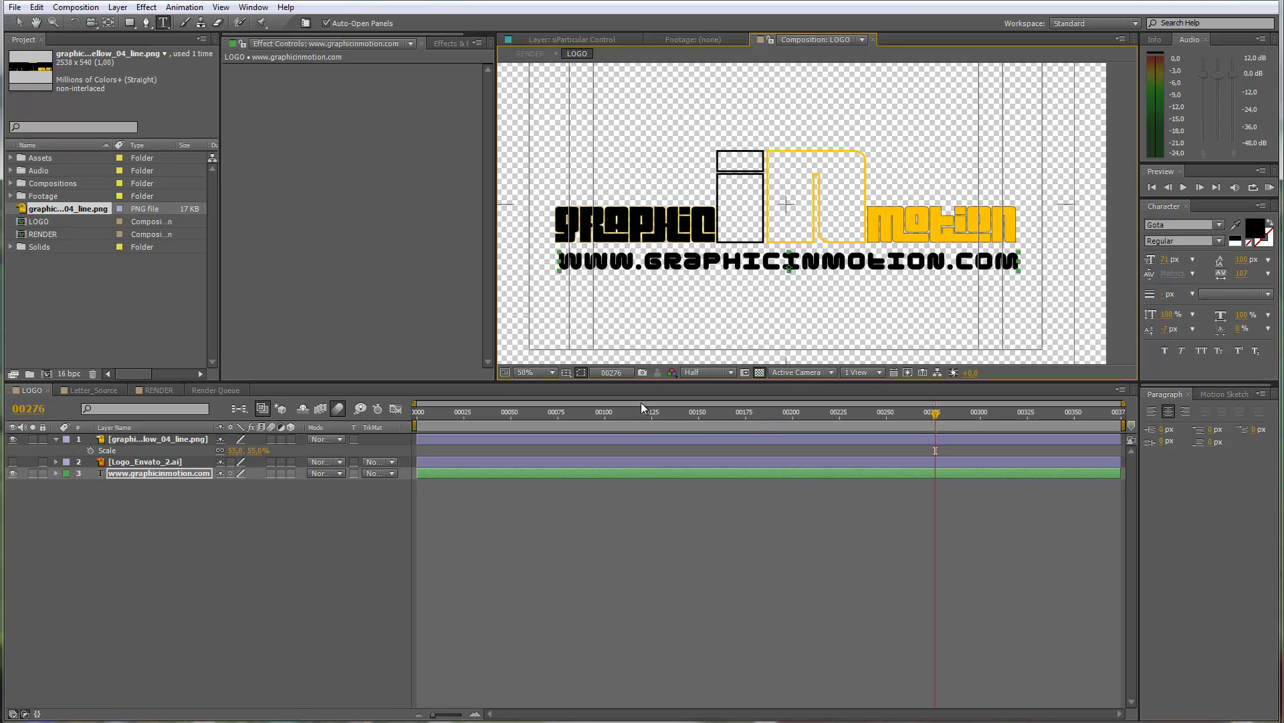
# Switch to the RENDER composition and examine the new logo at frame 258
pyautogui.click(156, 390)
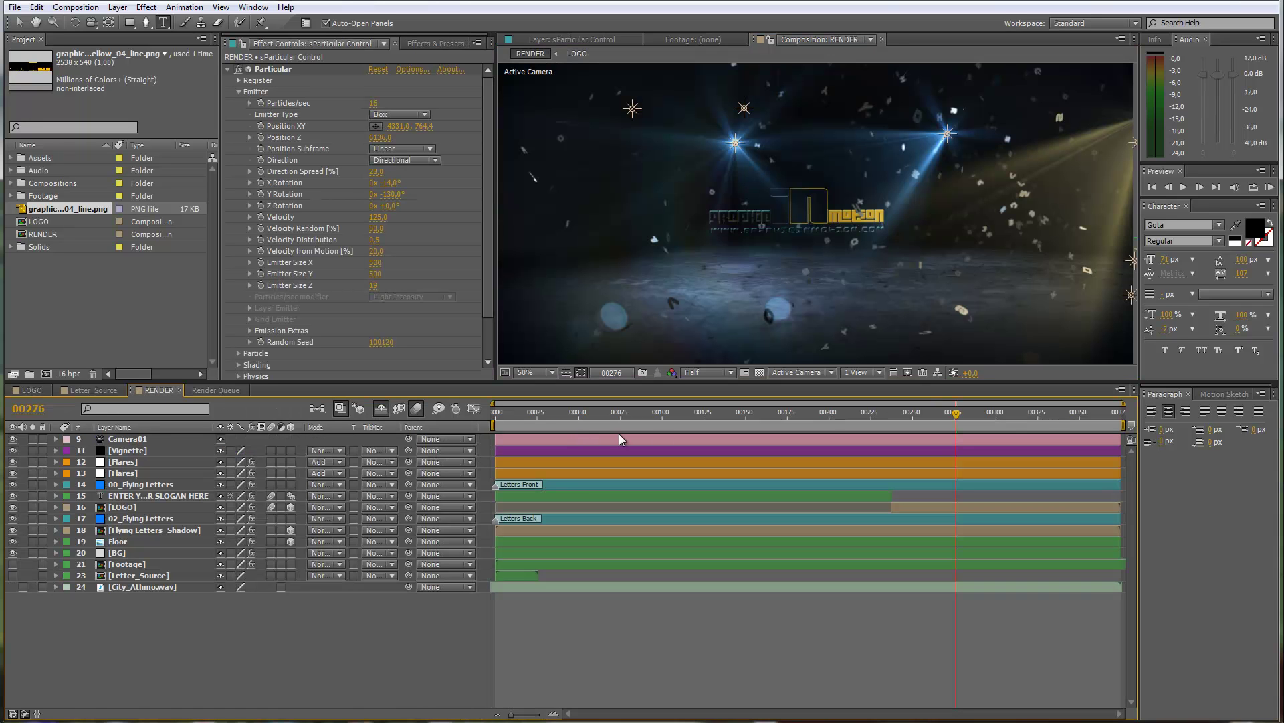
pyautogui.click(925, 414)
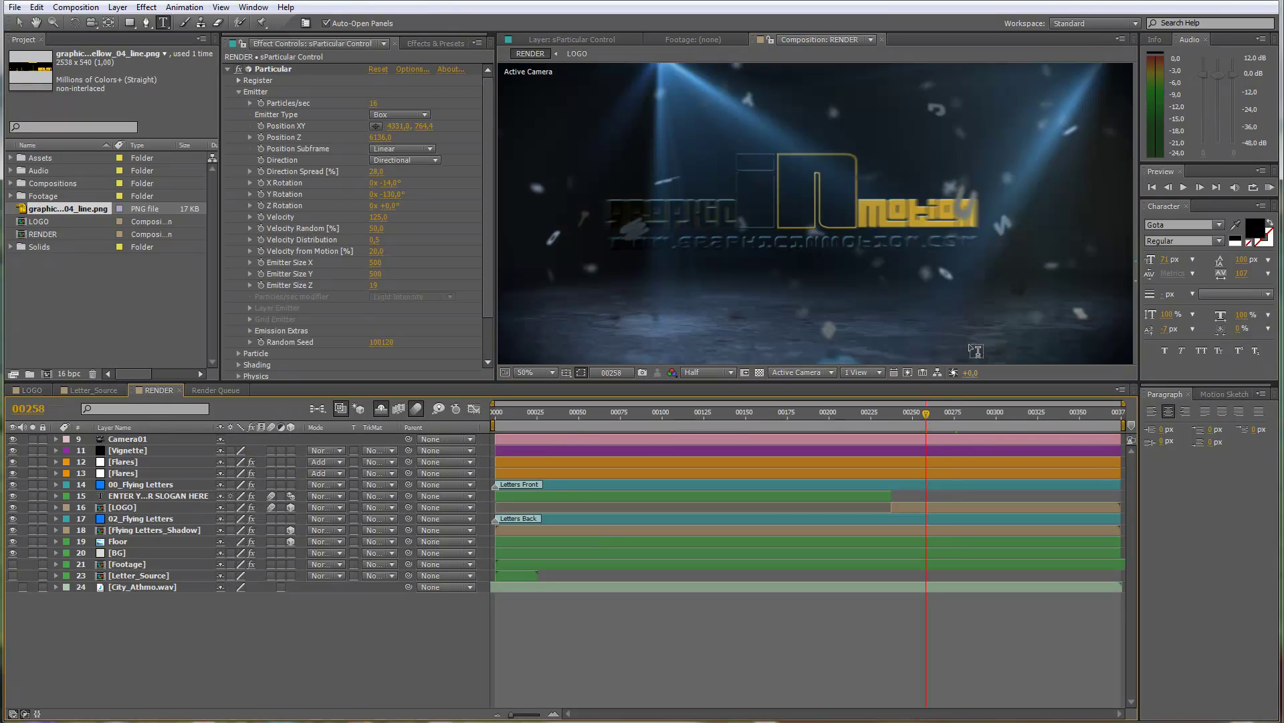
pyautogui.click(19, 22)
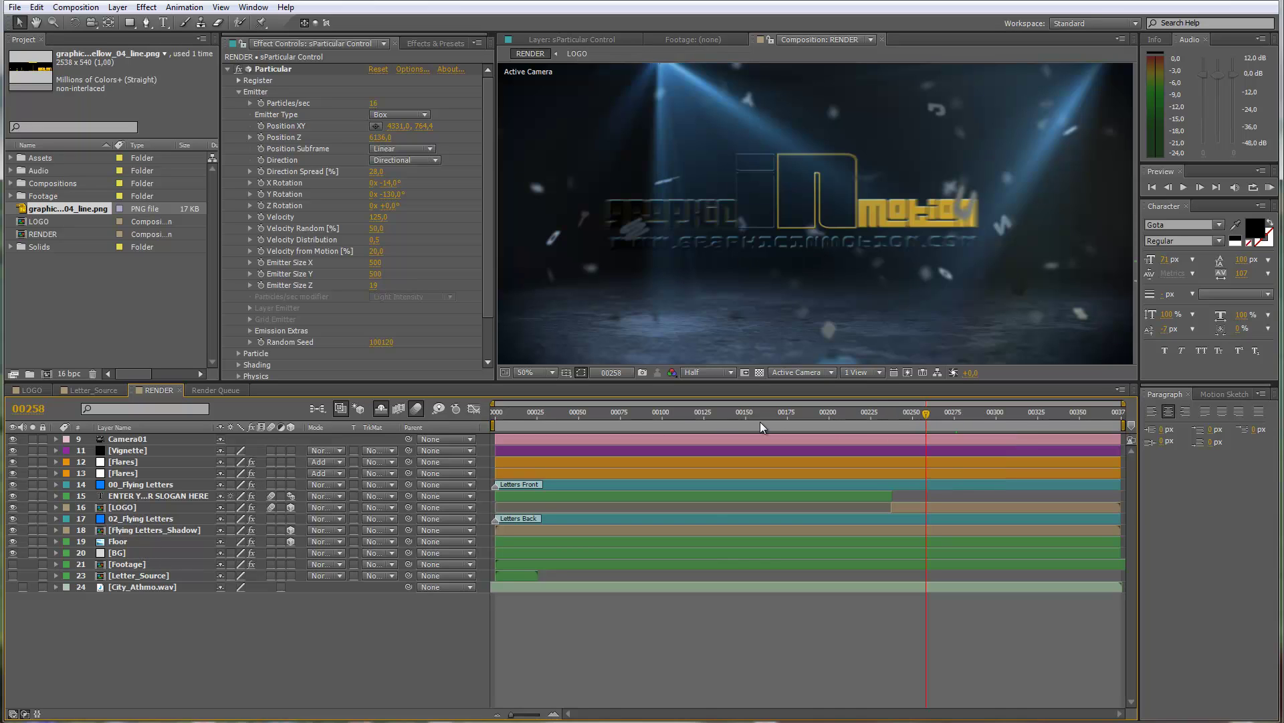
# Select the ENTER YOUR SLOGAN HERE layer and review its appearance along the timeline, finishing at frame 206
pyautogui.click(801, 412)
pyautogui.click(825, 415)
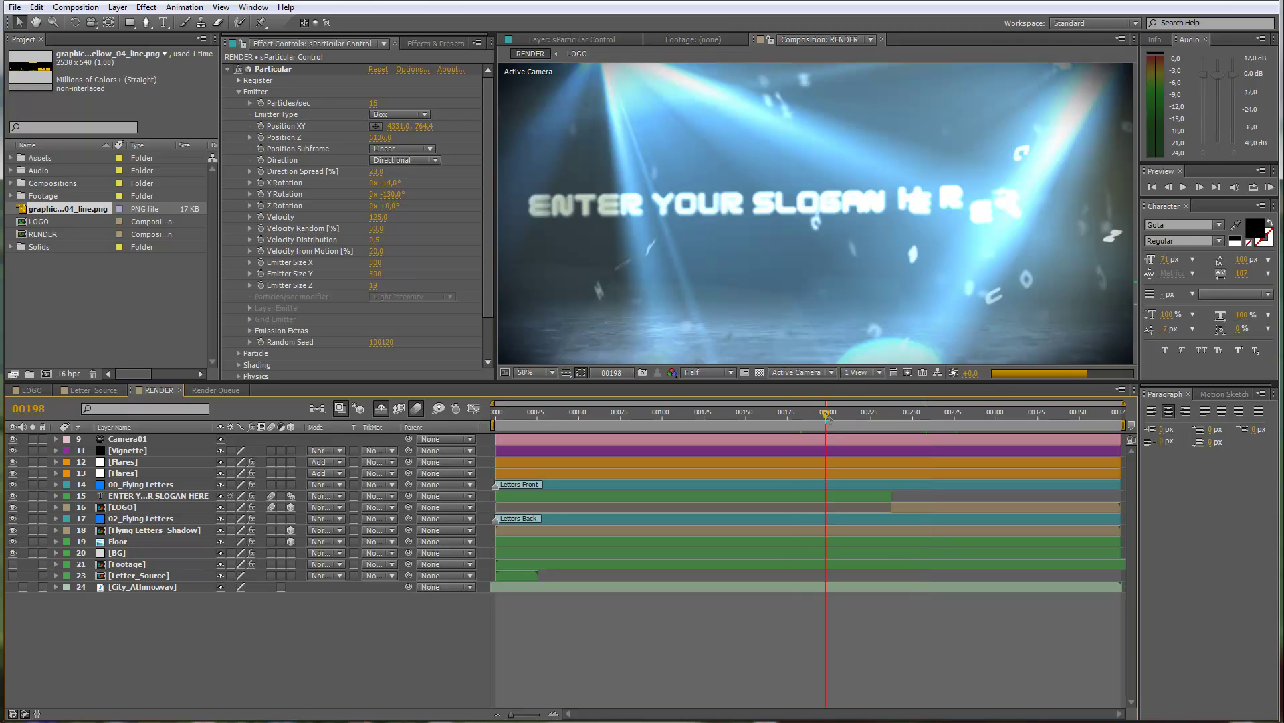
pyautogui.click(839, 413)
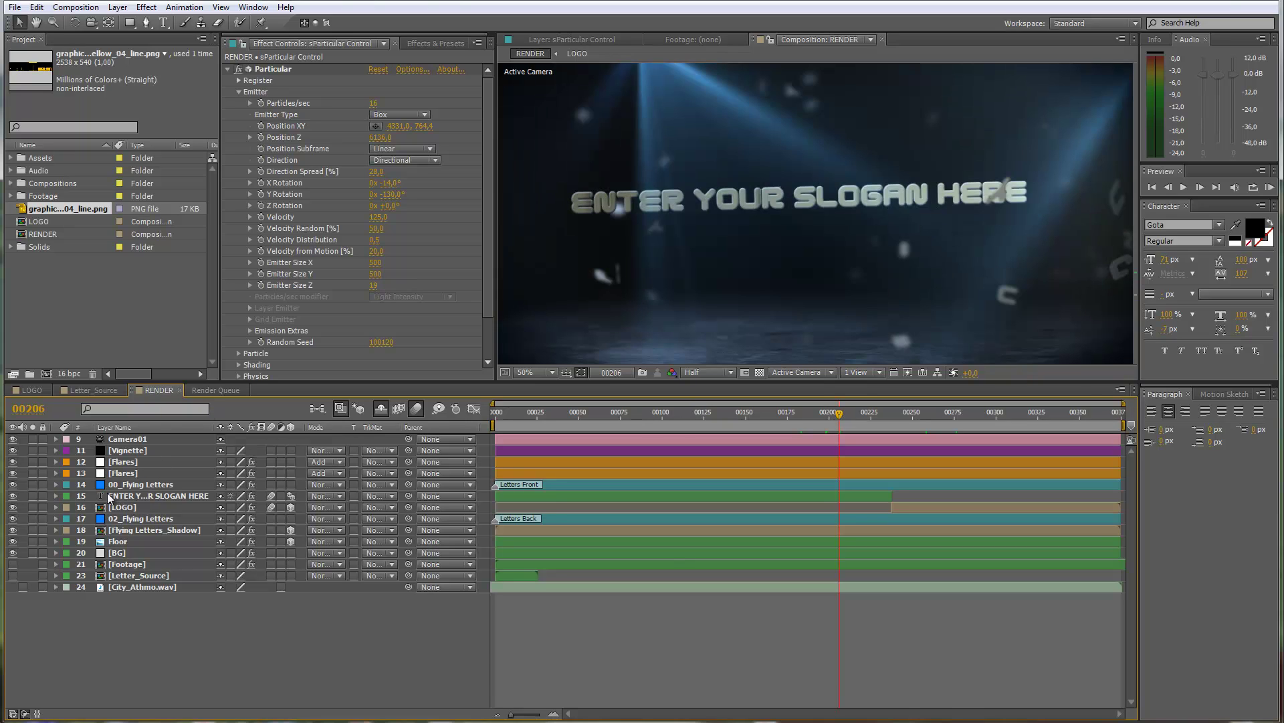
pyautogui.click(142, 496)
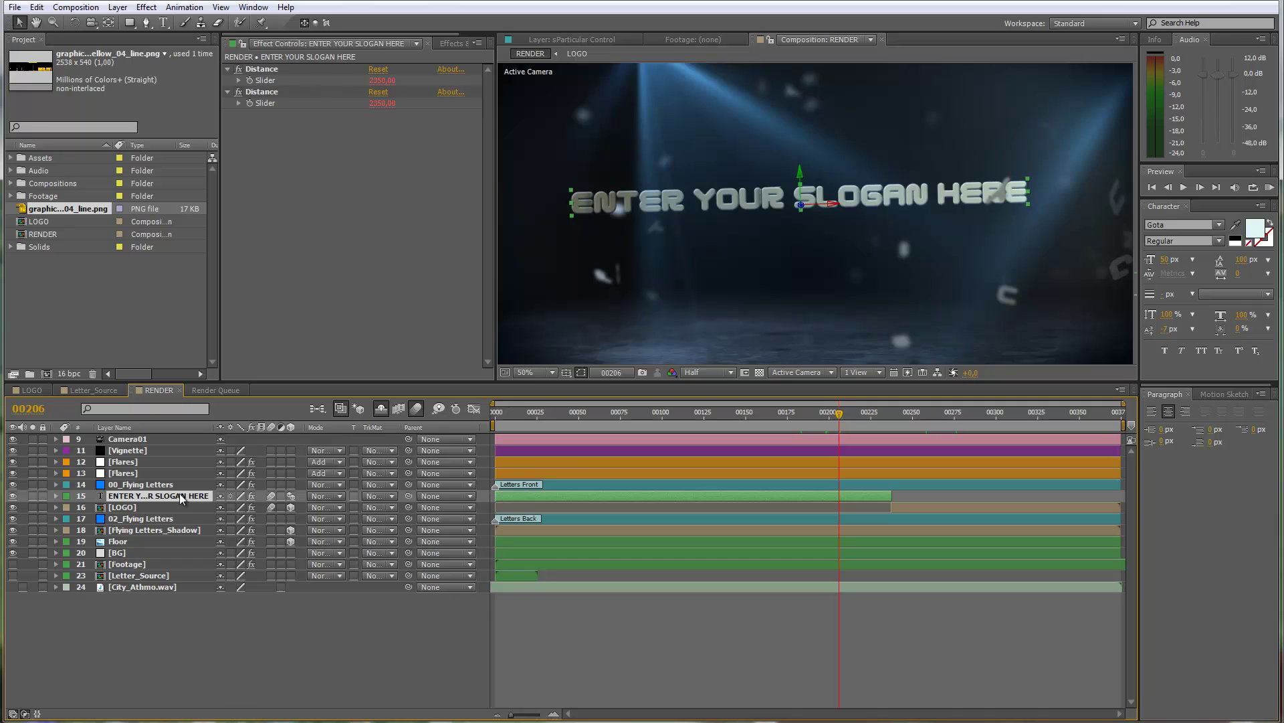
pyautogui.click(852, 410)
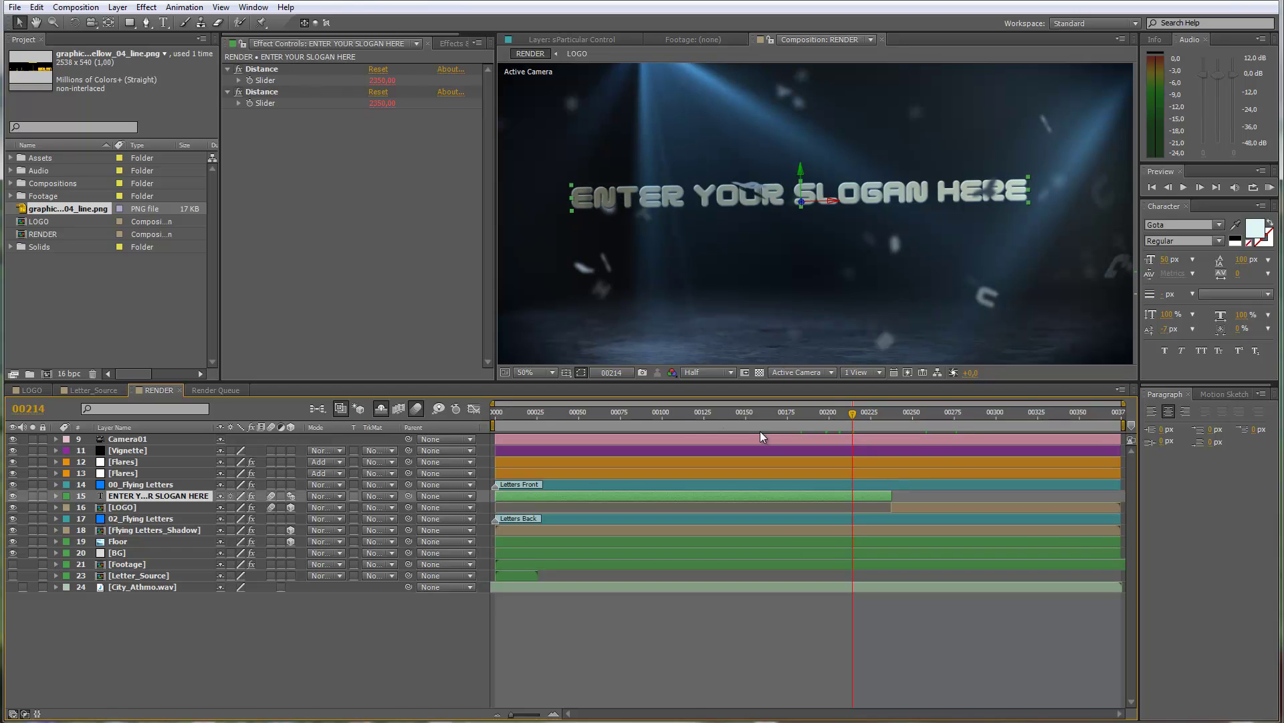
pyautogui.click(603, 417)
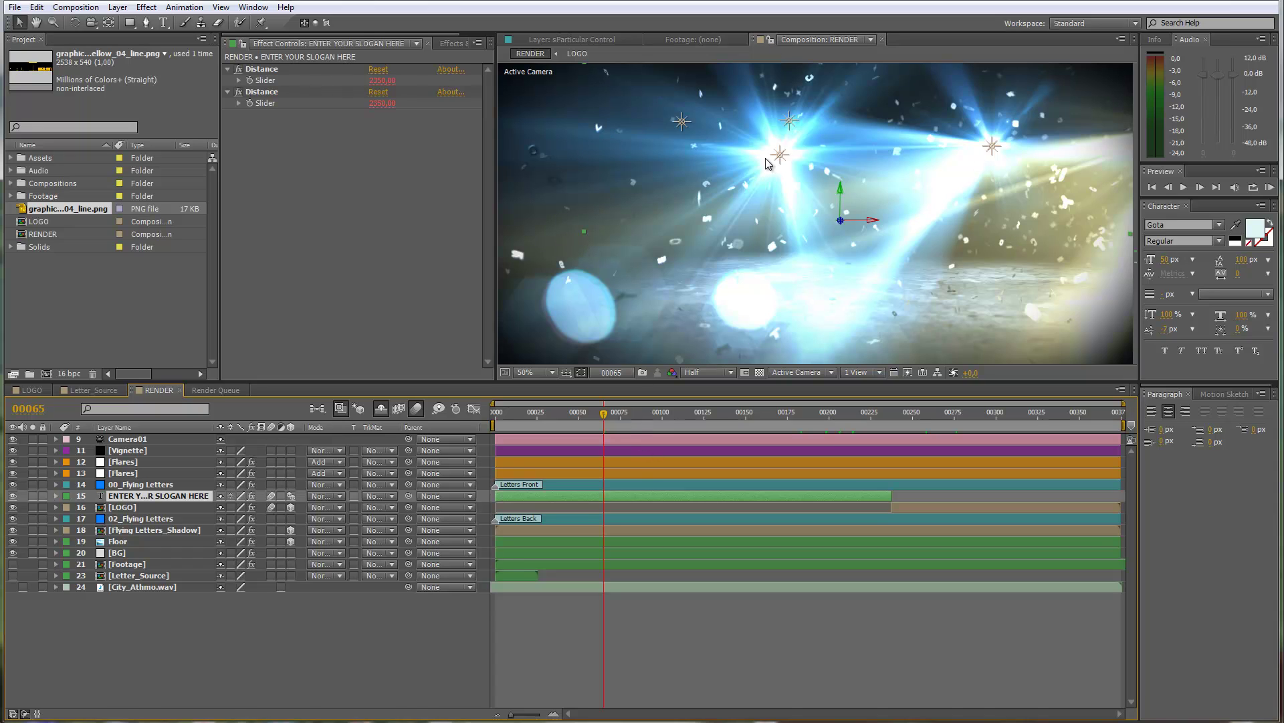
pyautogui.click(840, 419)
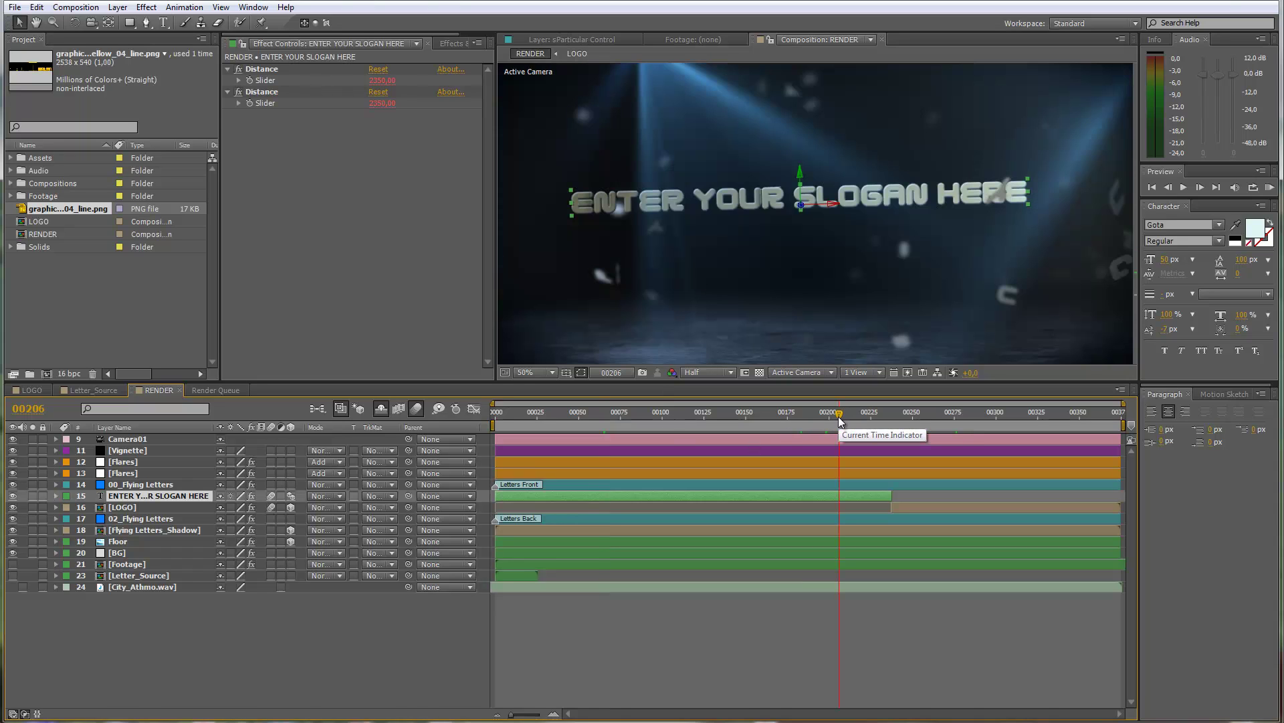
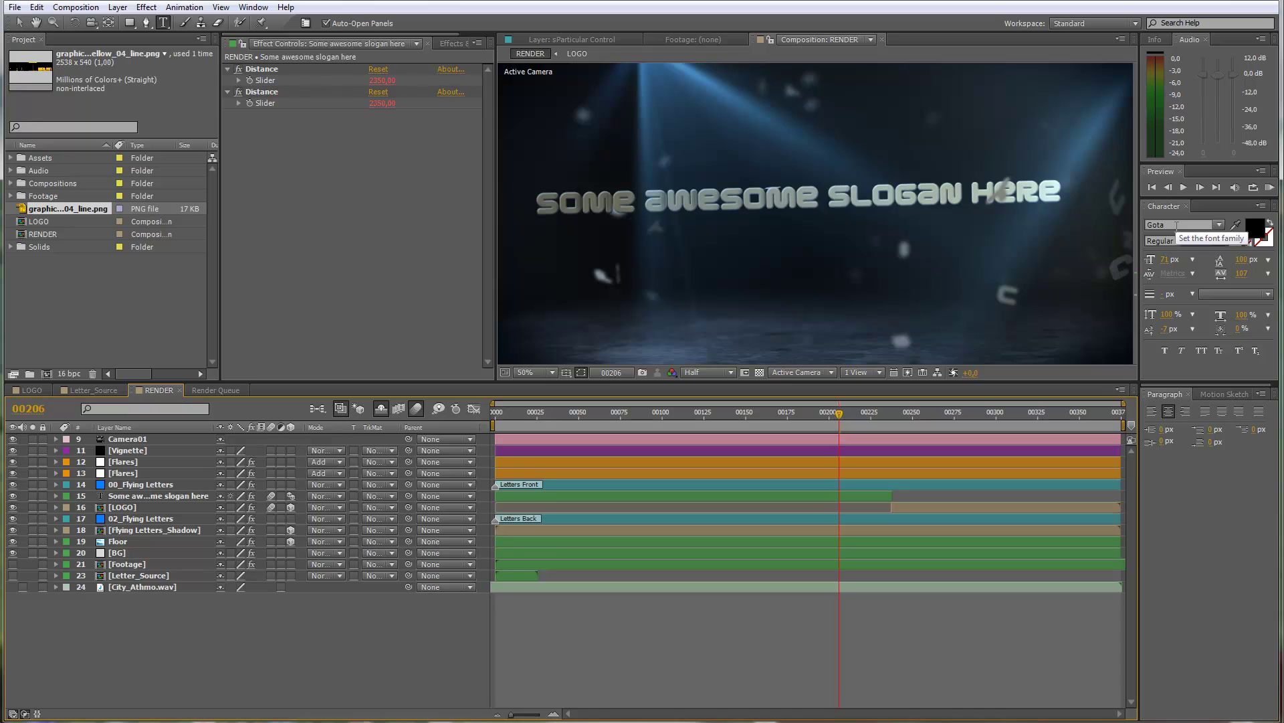
# Set the font family of the "Some awesome slogan here" text layer to Arial
pyautogui.click(1177, 226)
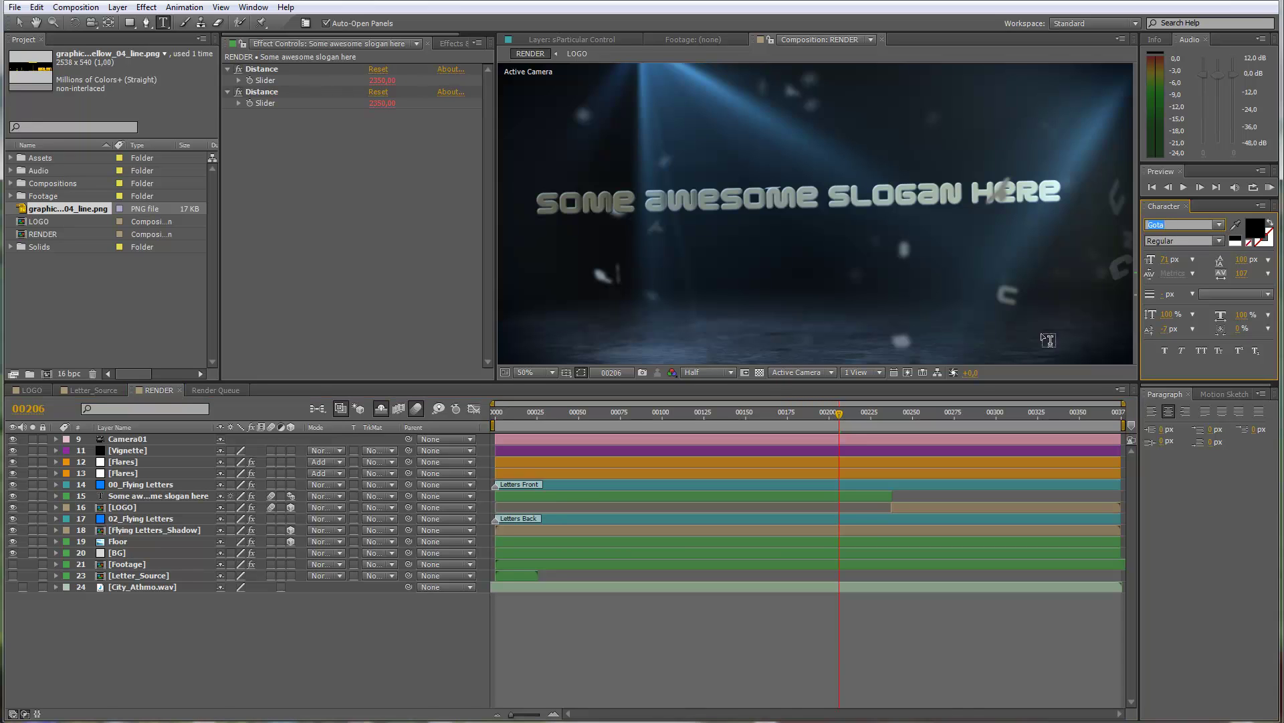
pyautogui.click(895, 645)
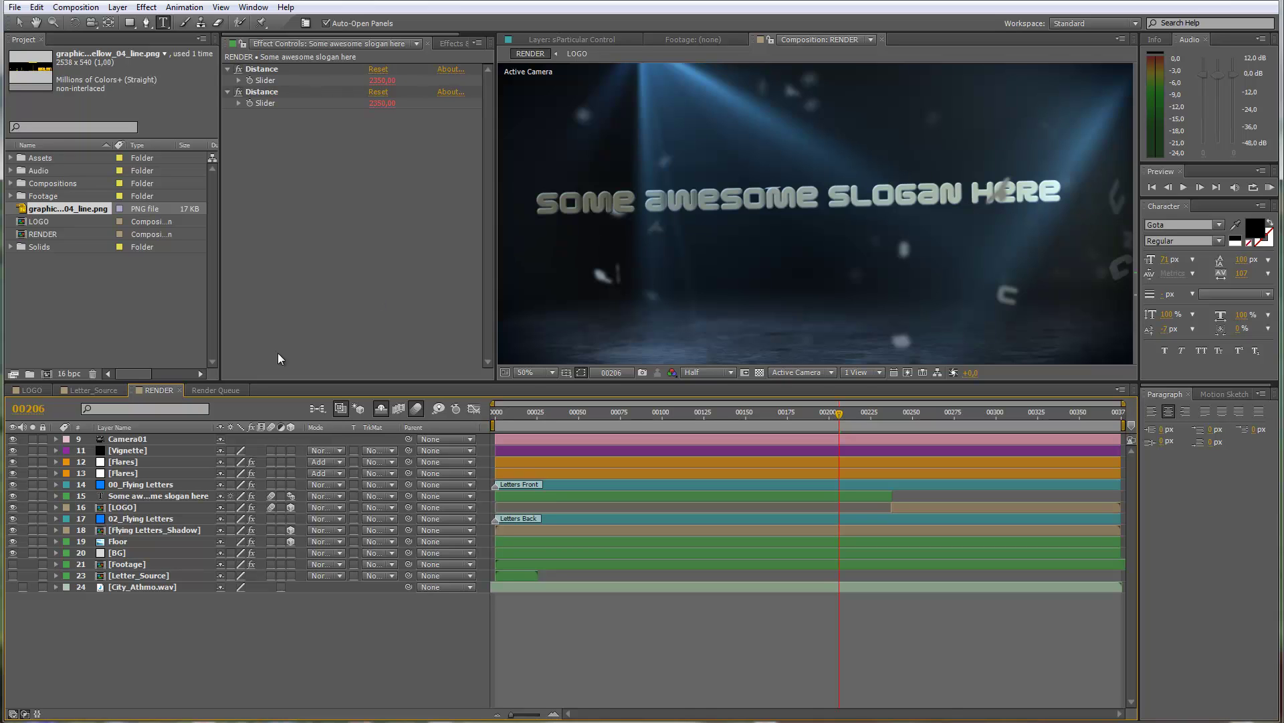
pyautogui.click(131, 497)
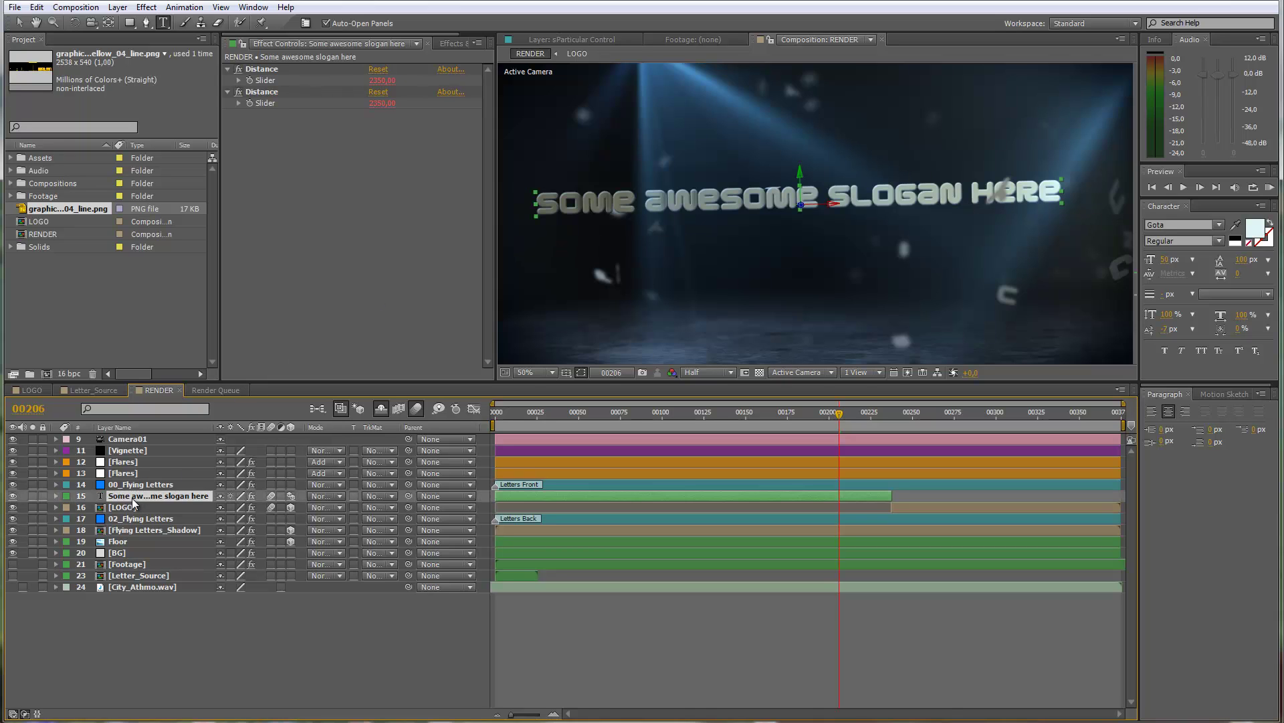
pyautogui.click(1167, 225)
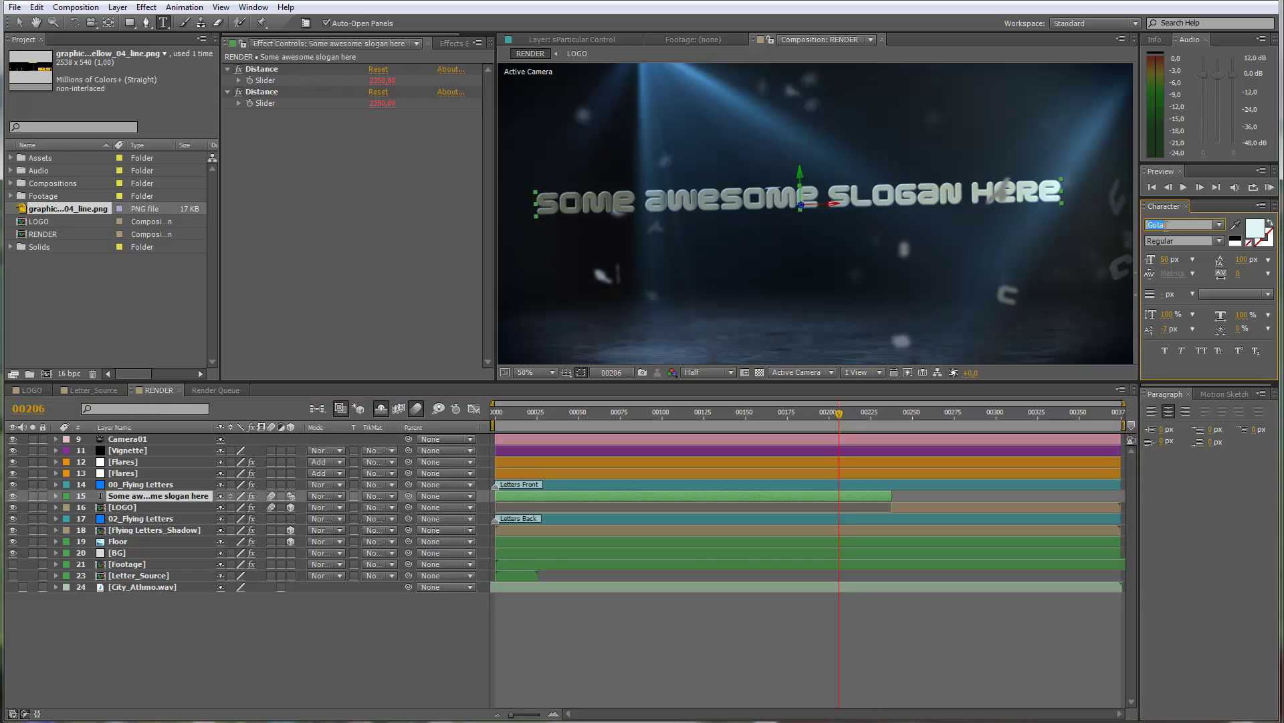
pyautogui.write('Arial')
pyautogui.press('Return')
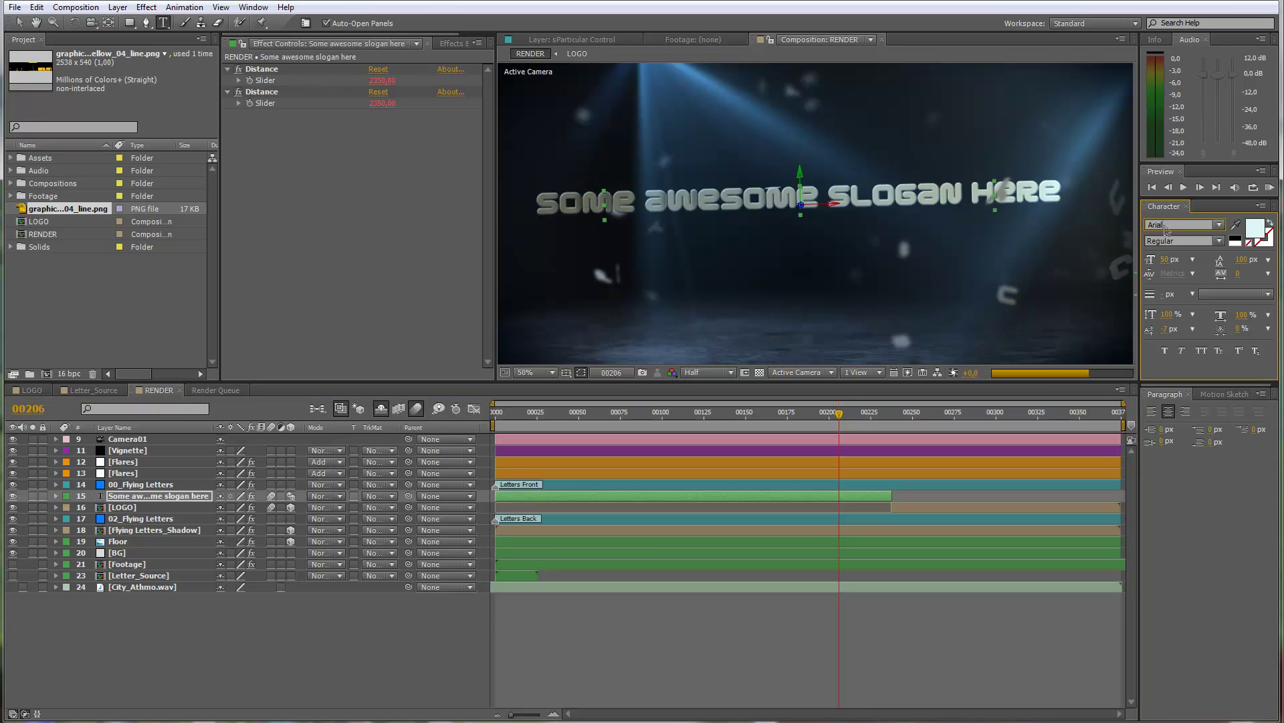
# Set the slogan text to Bold with All Caps and check its animation at frames 177 and 114
pyautogui.click(1222, 242)
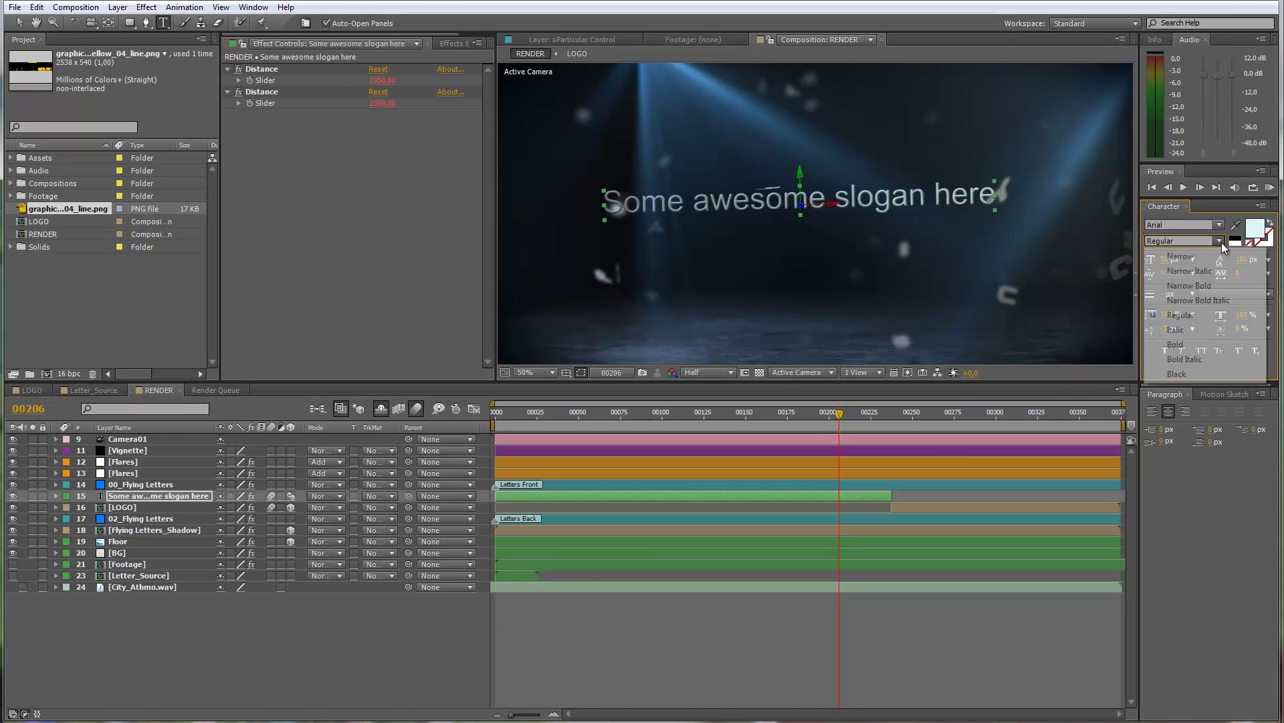
pyautogui.click(1256, 343)
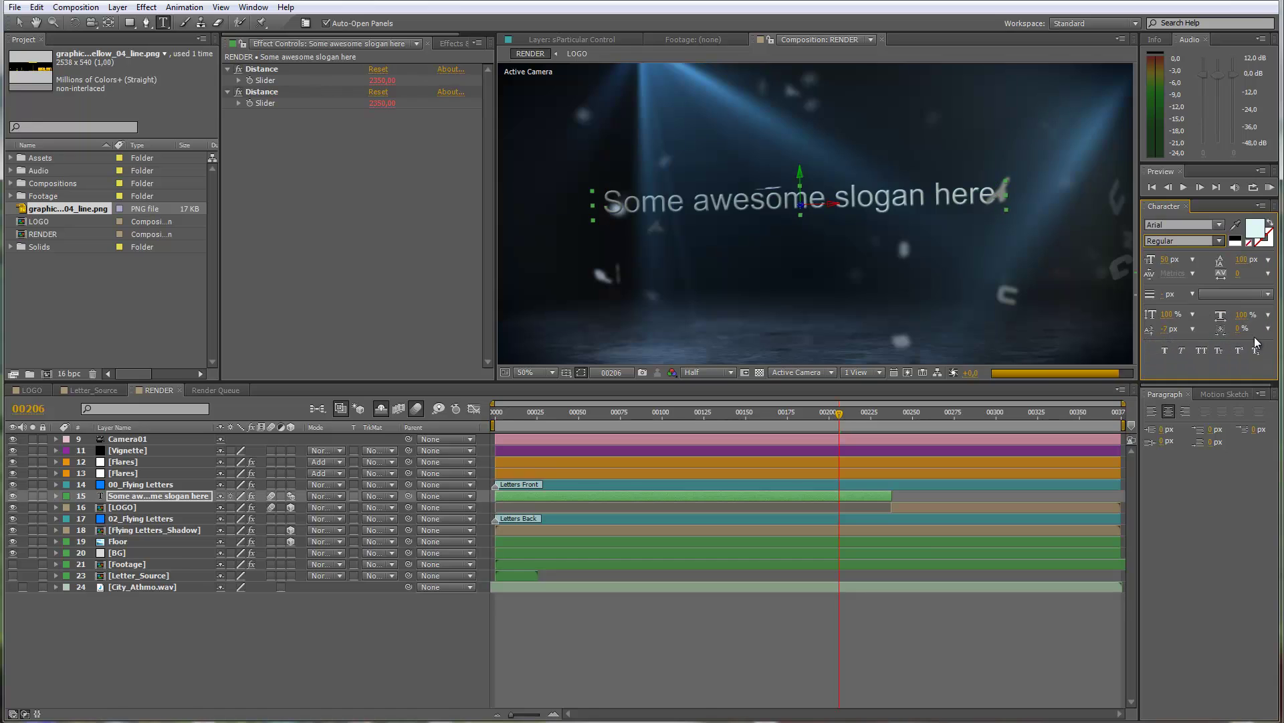
pyautogui.click(1202, 351)
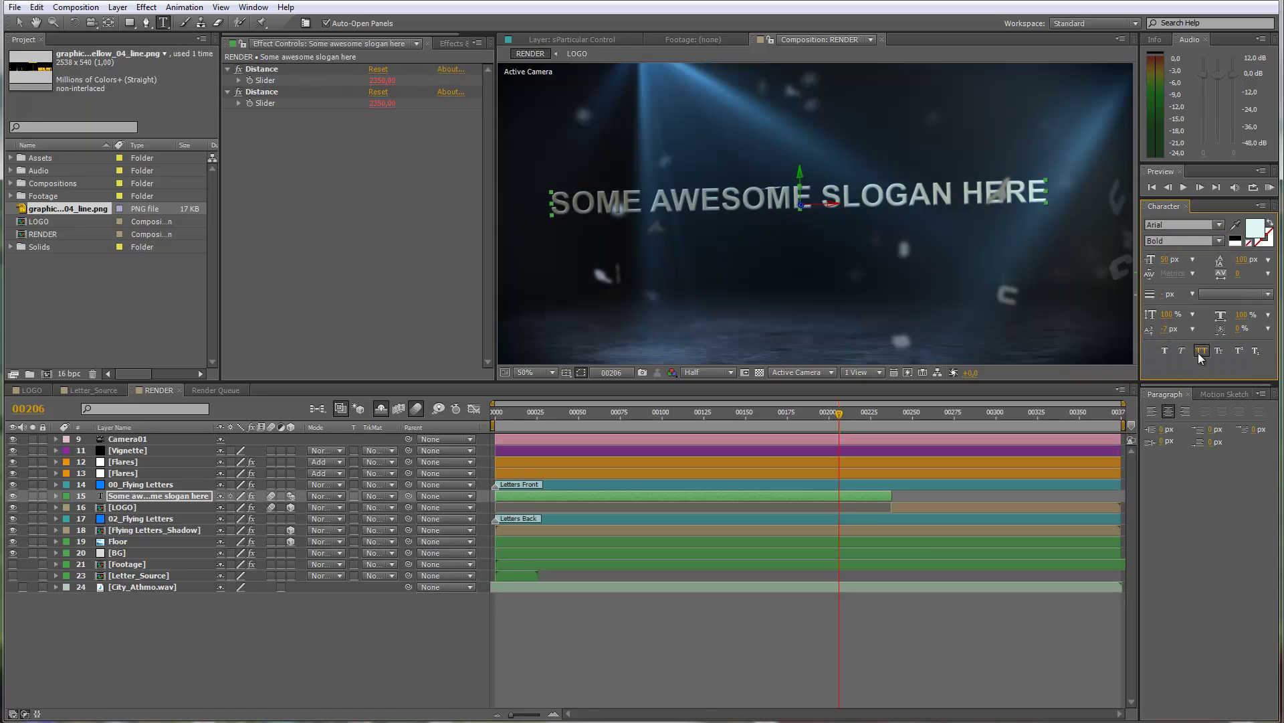
pyautogui.click(791, 413)
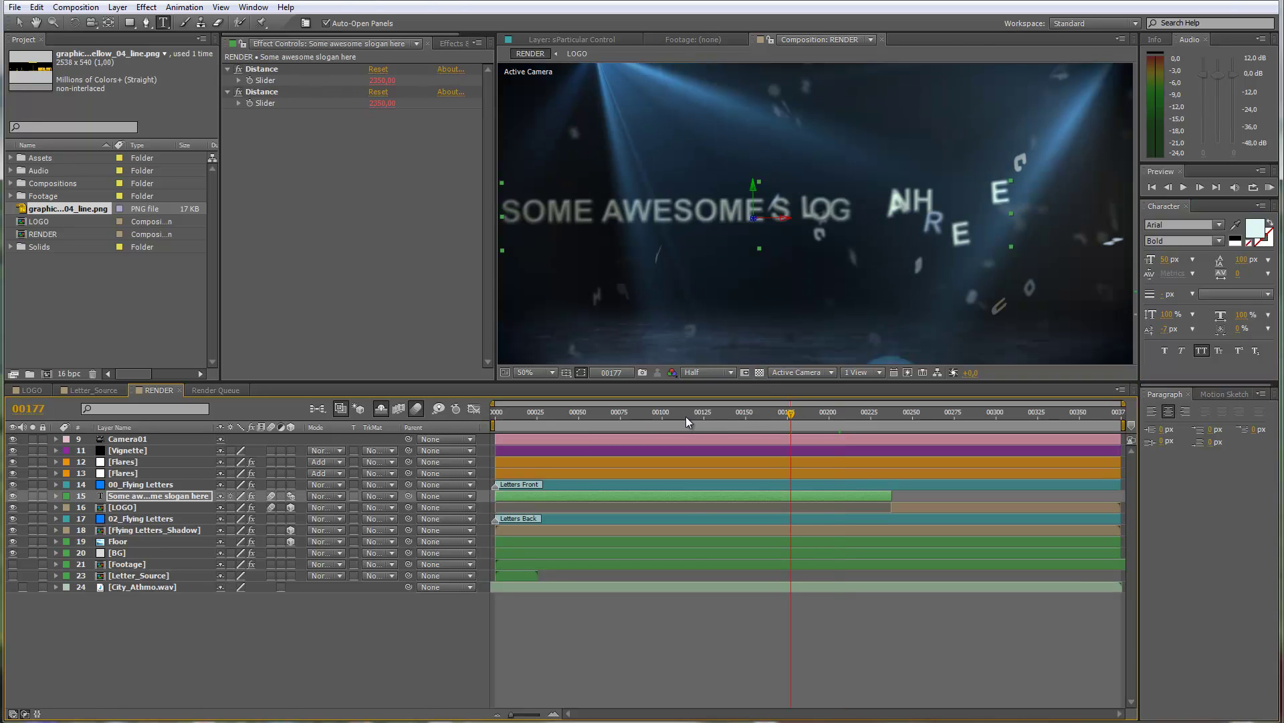
pyautogui.click(685, 416)
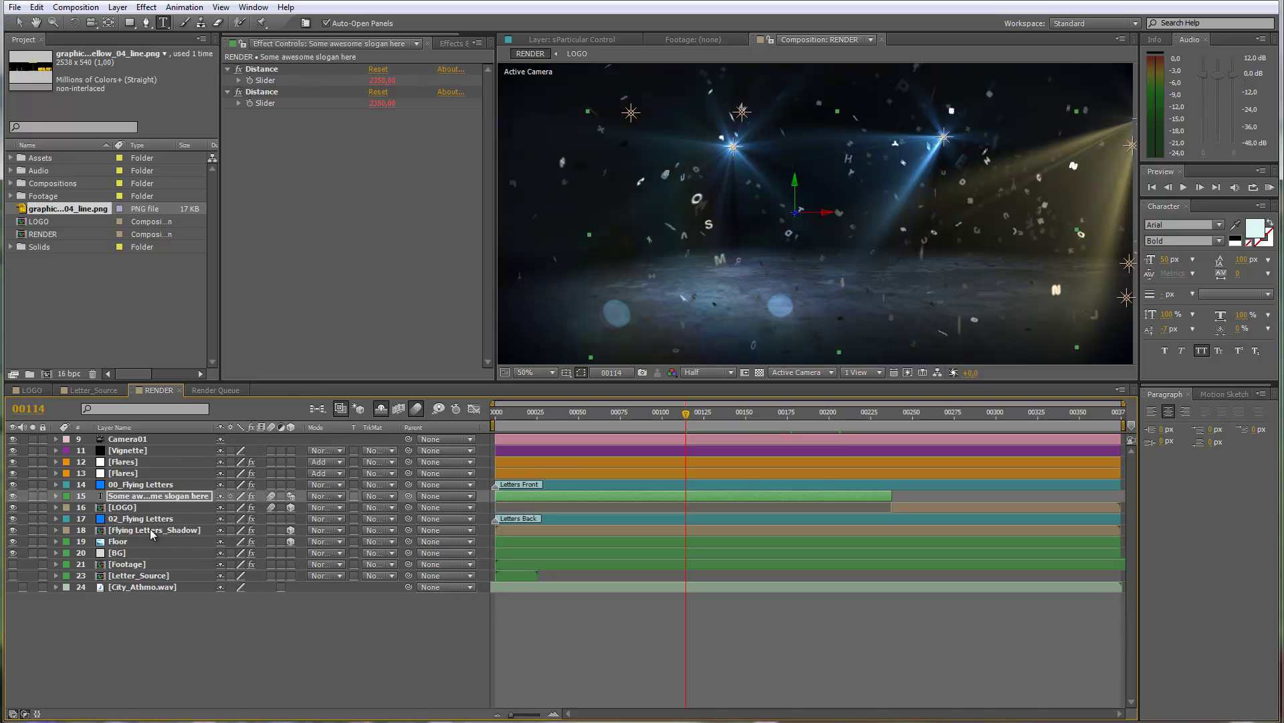
# Open the Letter_Source composition and go to frame 0 to show its first letter
pyautogui.click(153, 578)
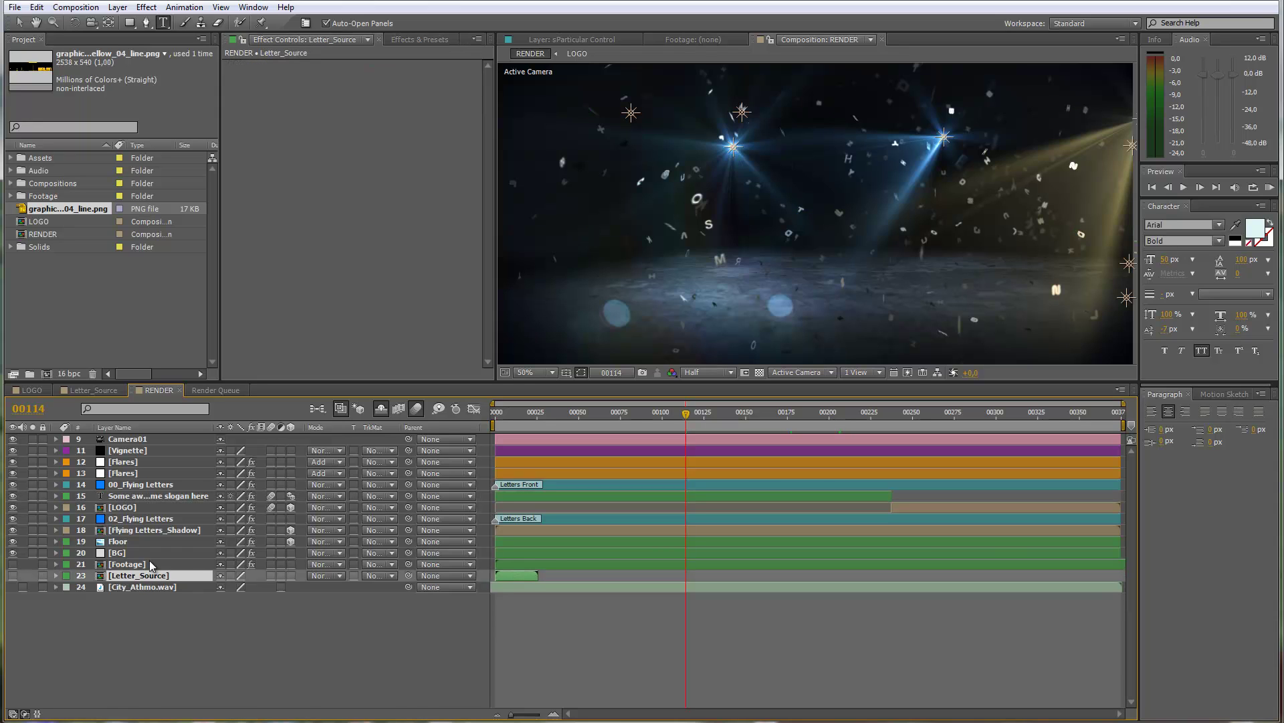
pyautogui.click(95, 390)
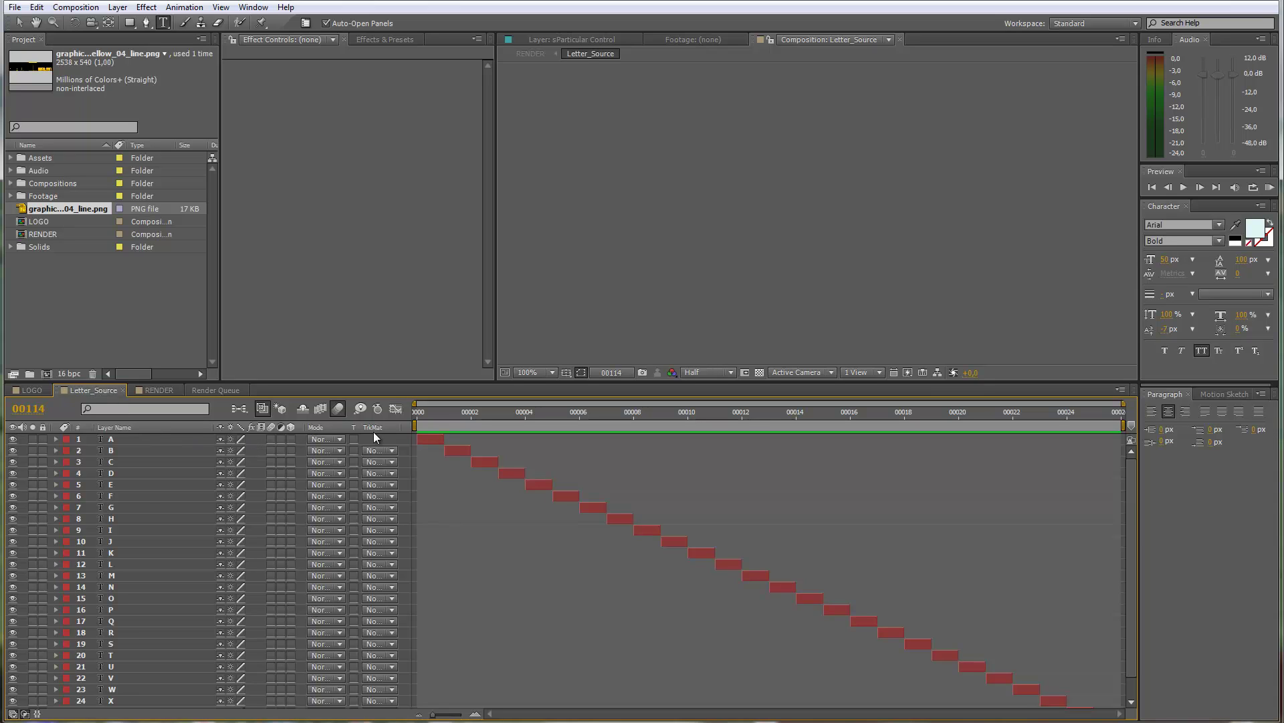
pyautogui.moveTo(428, 418)
pyautogui.mouseDown()
pyautogui.moveTo(1151, 413)
pyautogui.moveTo(423, 439)
pyautogui.mouseUp()
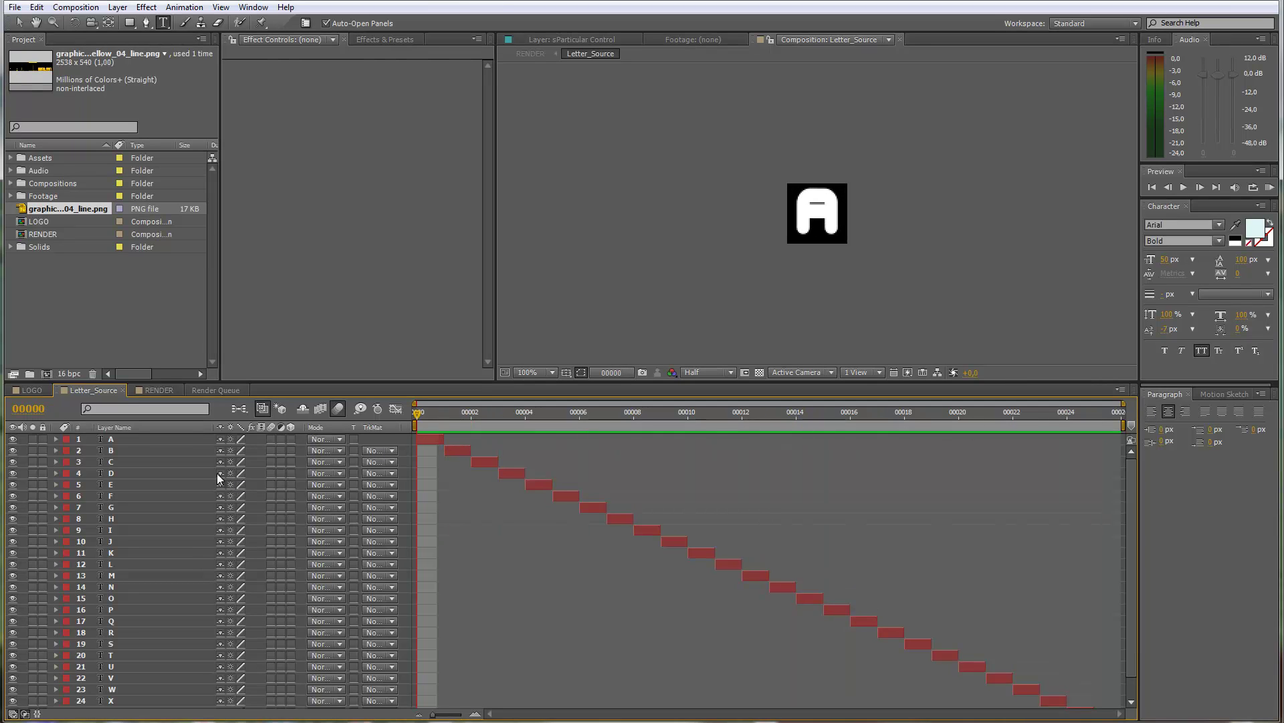
# Set all letter layers from A to Z to Arial Bold and preview the letters up to frame 20
pyautogui.click(132, 441)
pyautogui.scroll(-2, 141, 454)
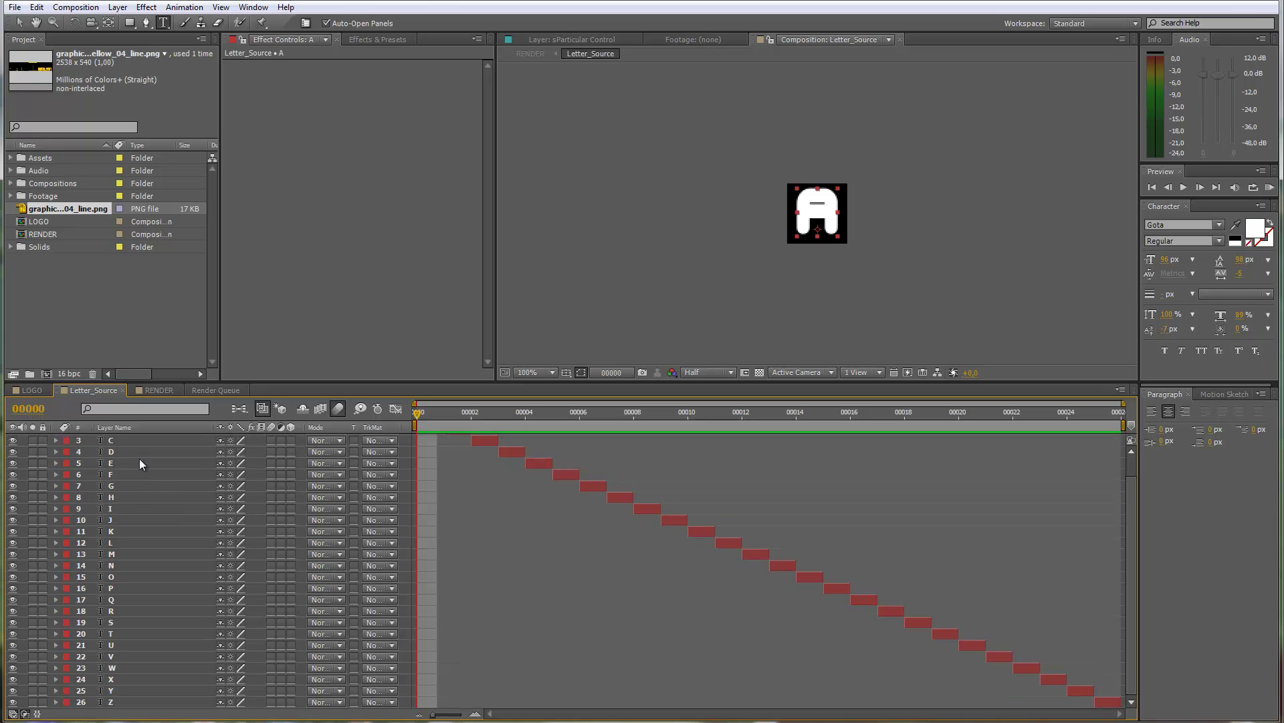
pyautogui.keyDown('shift'); pyautogui.click(123, 703); pyautogui.keyUp('shift')
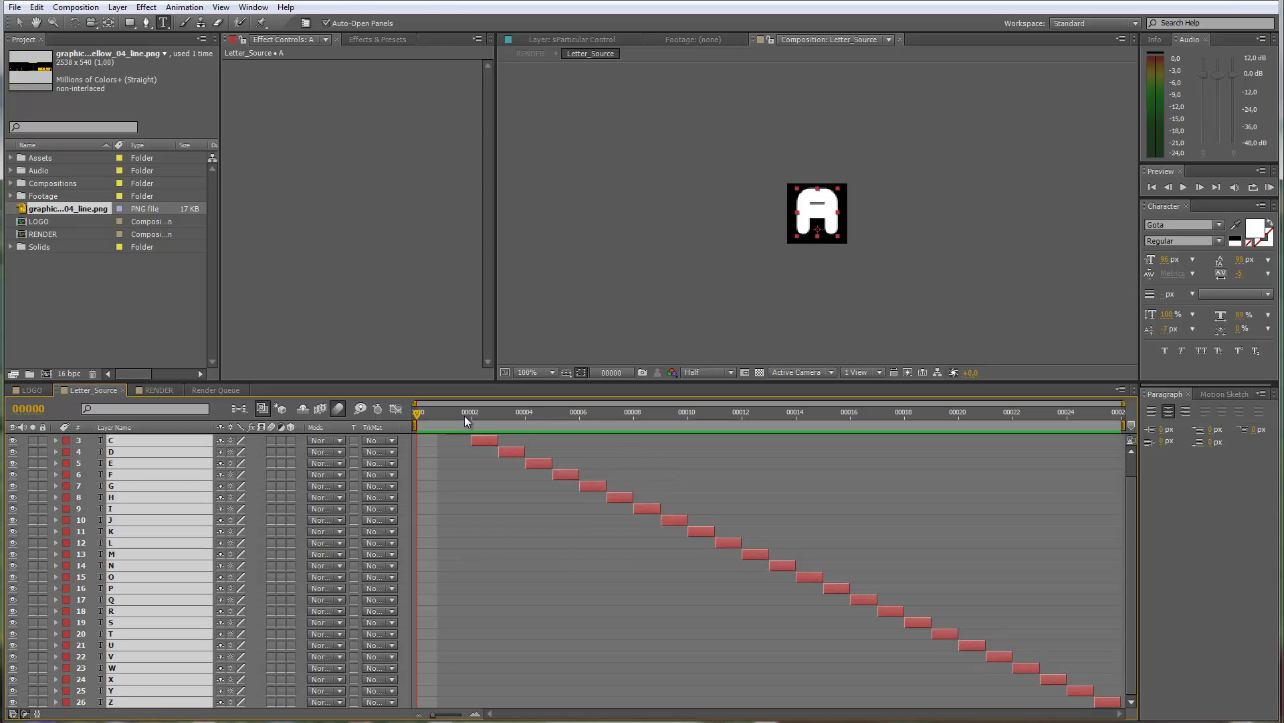
pyautogui.click(1172, 225)
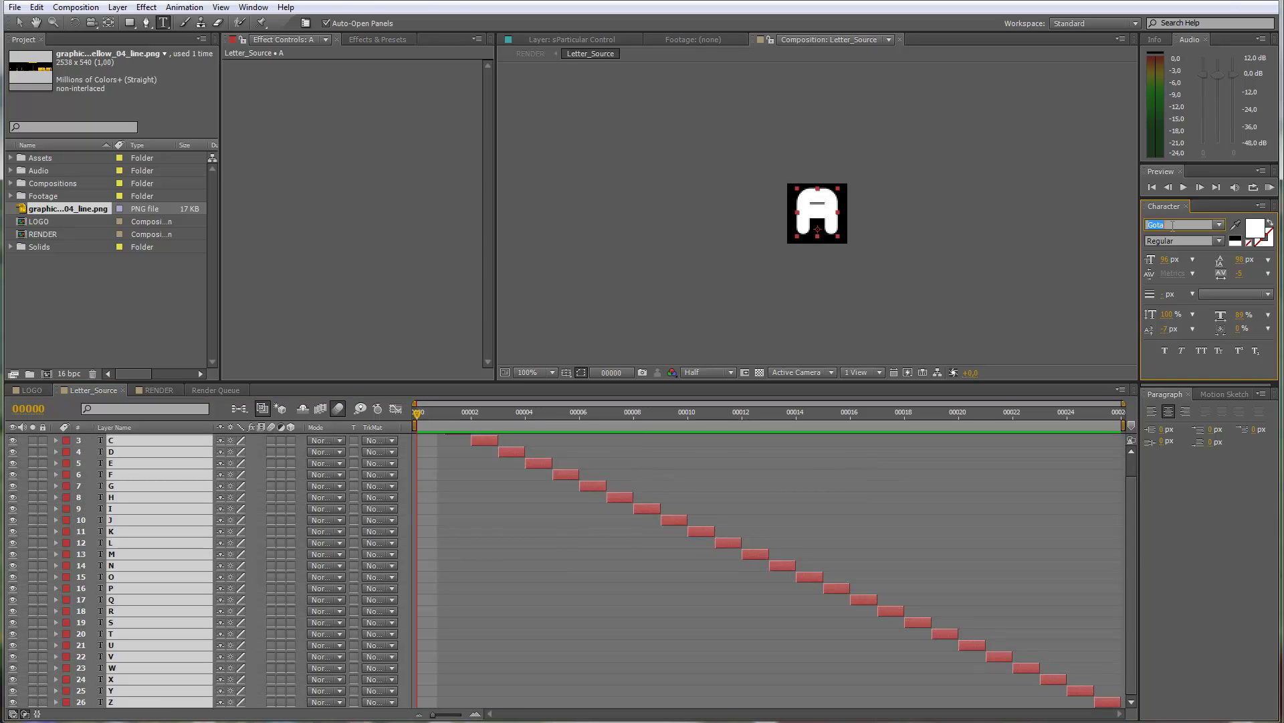
pyautogui.write('Arial')
pyautogui.press('Return')
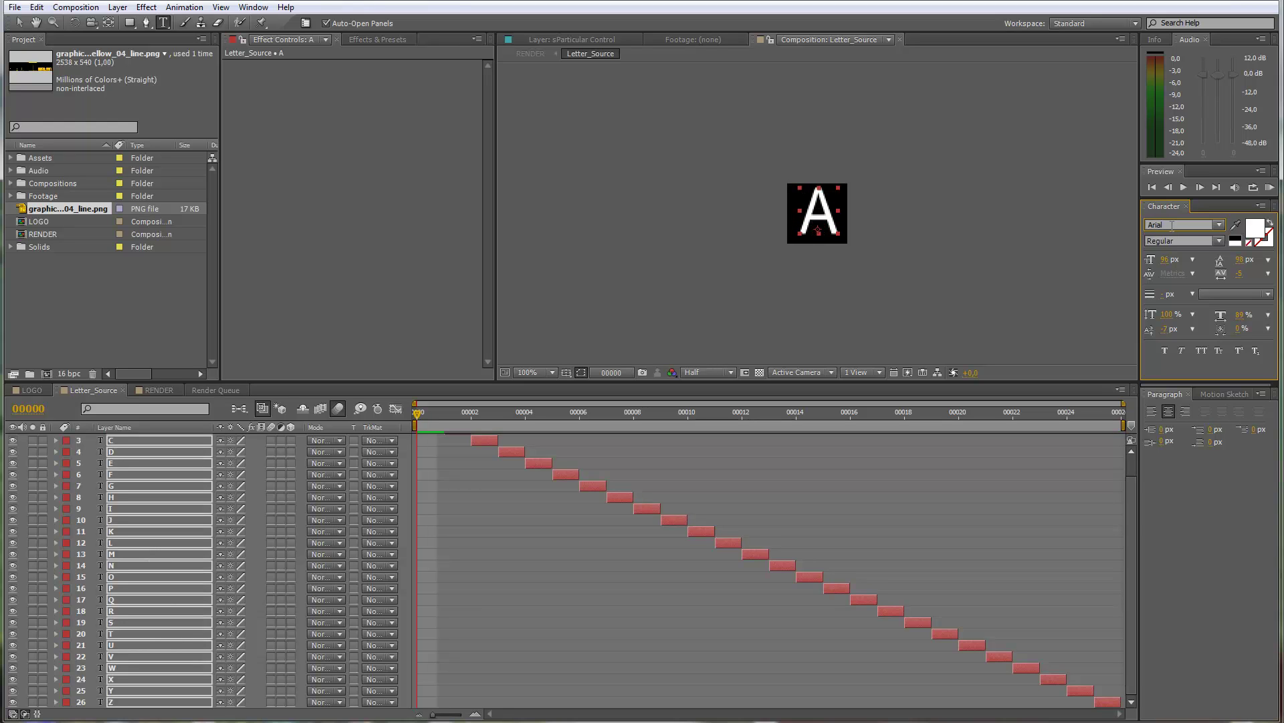
pyautogui.click(1219, 241)
pyautogui.click(1176, 339)
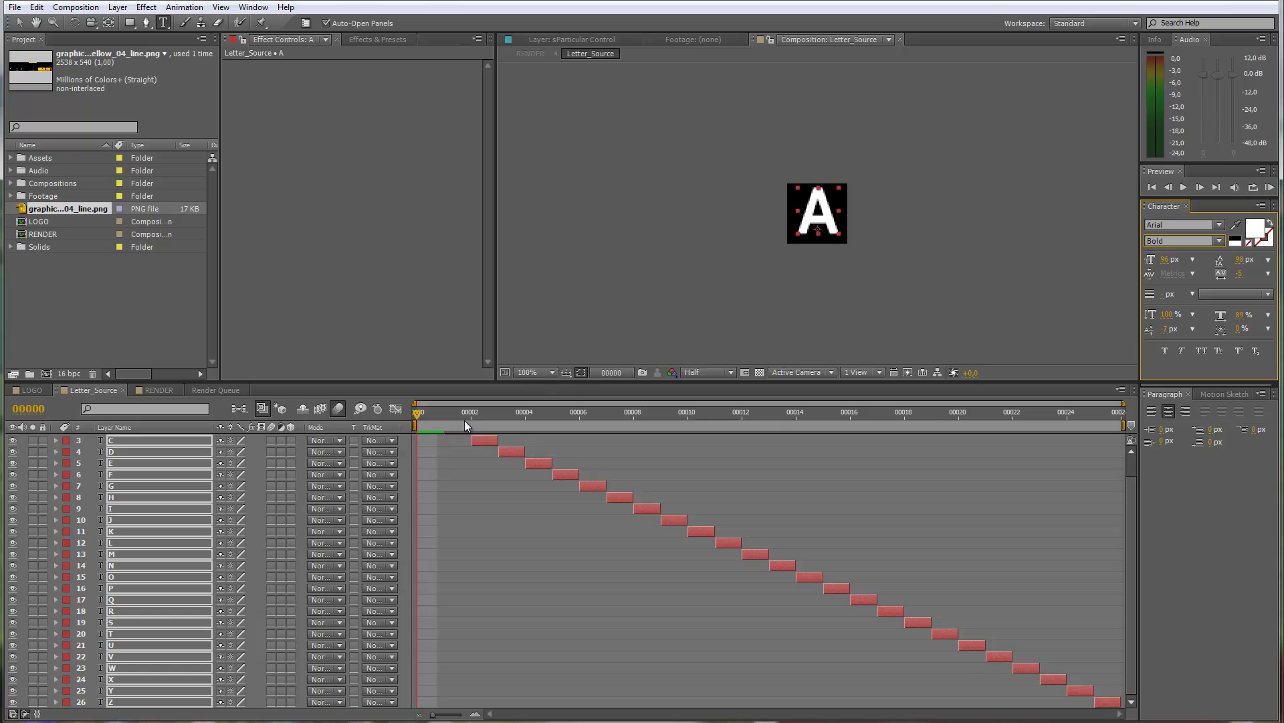
pyautogui.moveTo(432, 413); pyautogui.dragTo(970, 443)
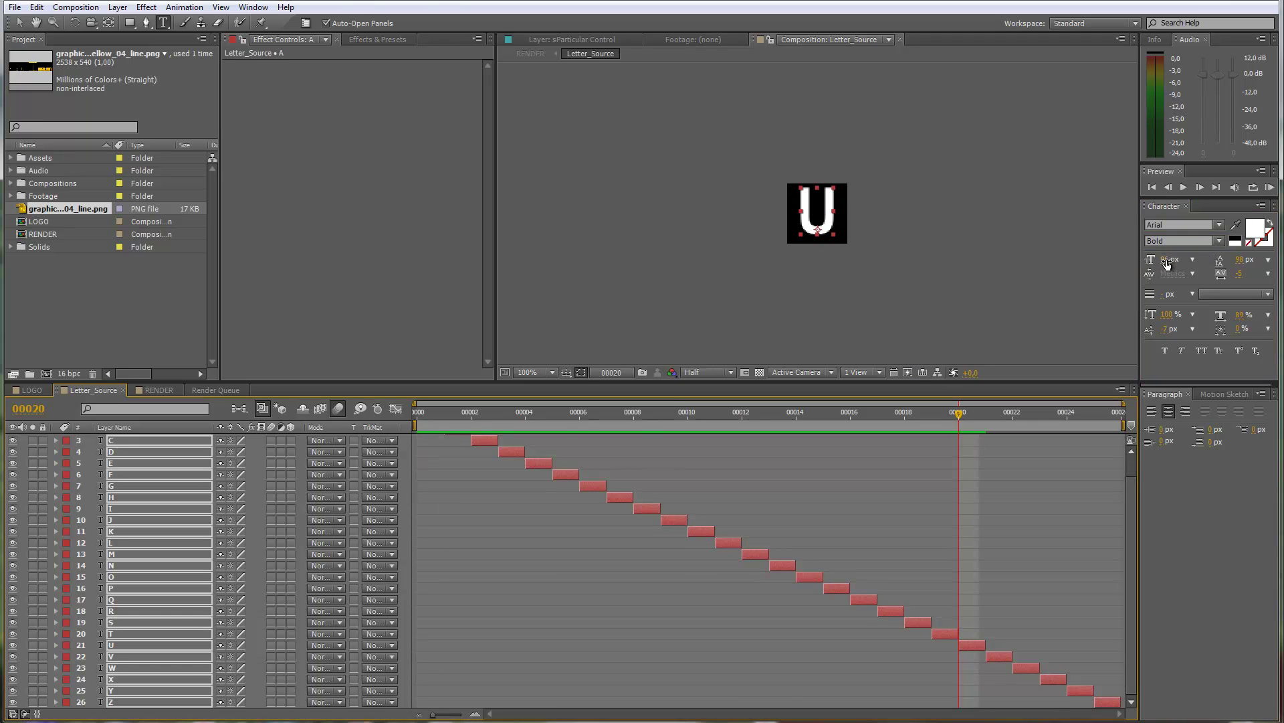
pyautogui.moveTo(978, 422)
pyautogui.mouseDown()
pyautogui.moveTo(1130, 420)
pyautogui.moveTo(959, 418)
pyautogui.mouseUp()
# Switch to the RENDER composition and examine the flying letters and logo at frames 65, 268 and 258
pyautogui.click(159, 391)
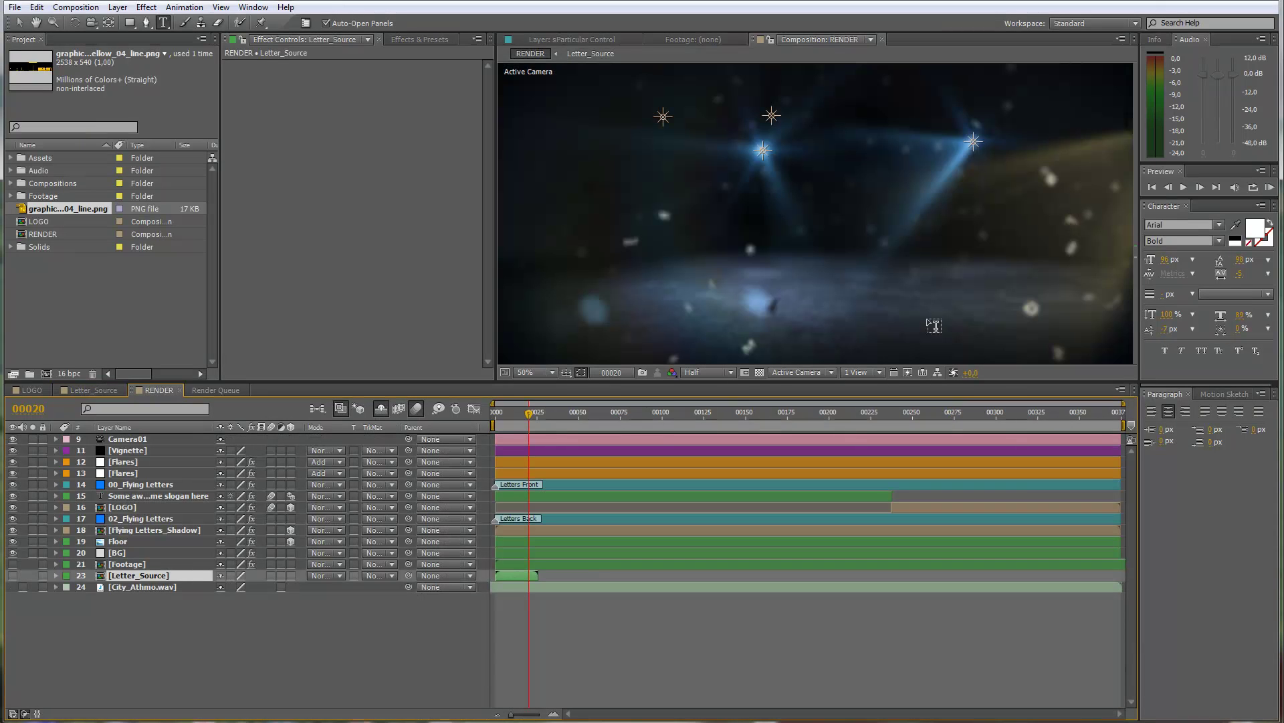
pyautogui.click(603, 424)
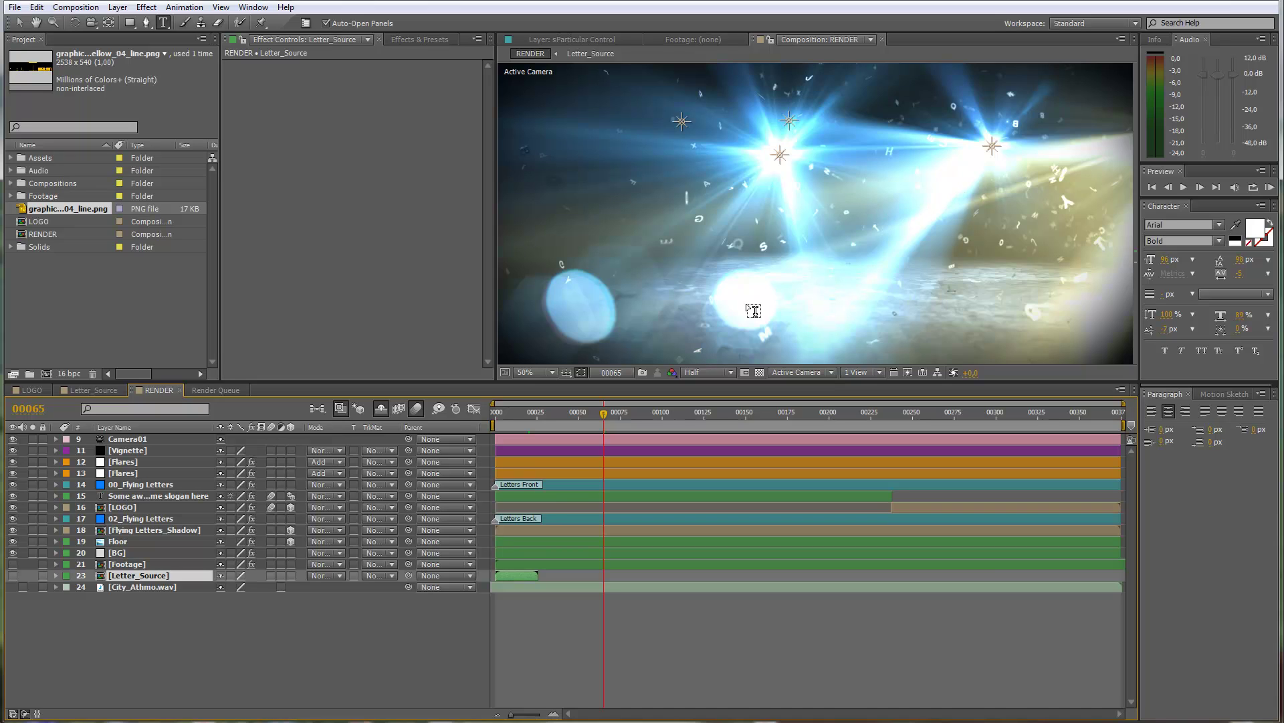
pyautogui.click(943, 415)
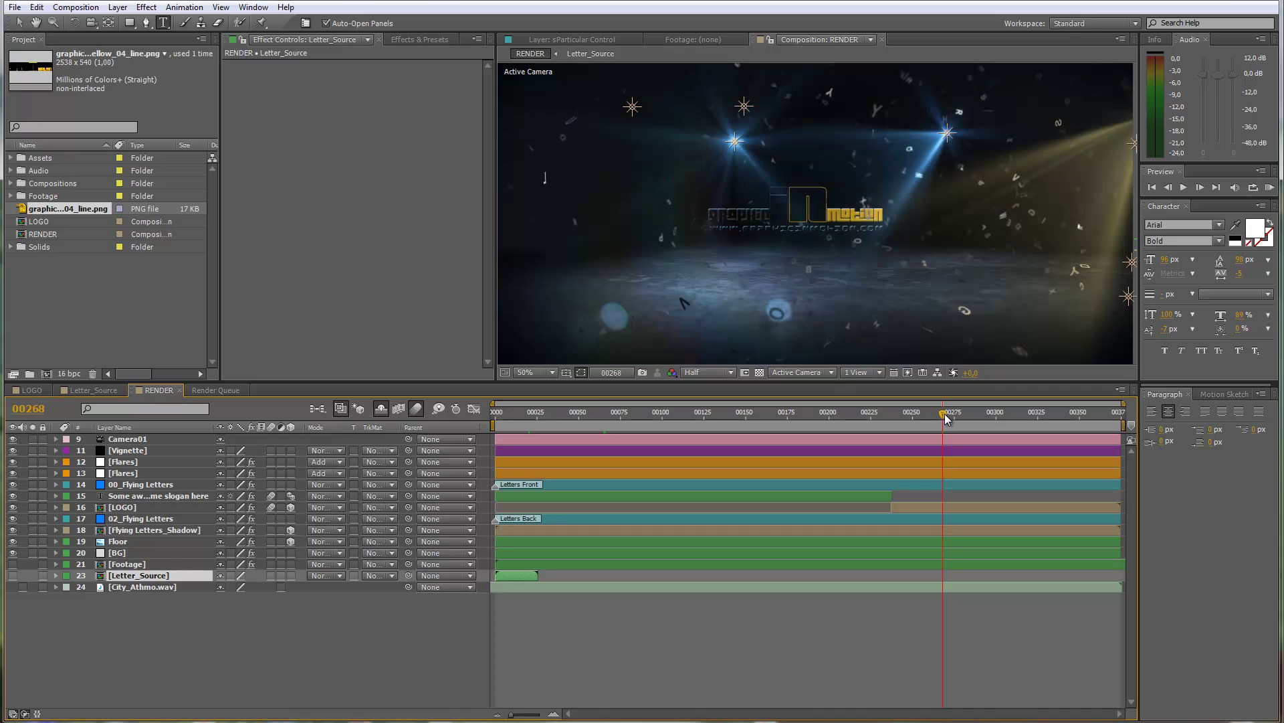
pyautogui.click(928, 413)
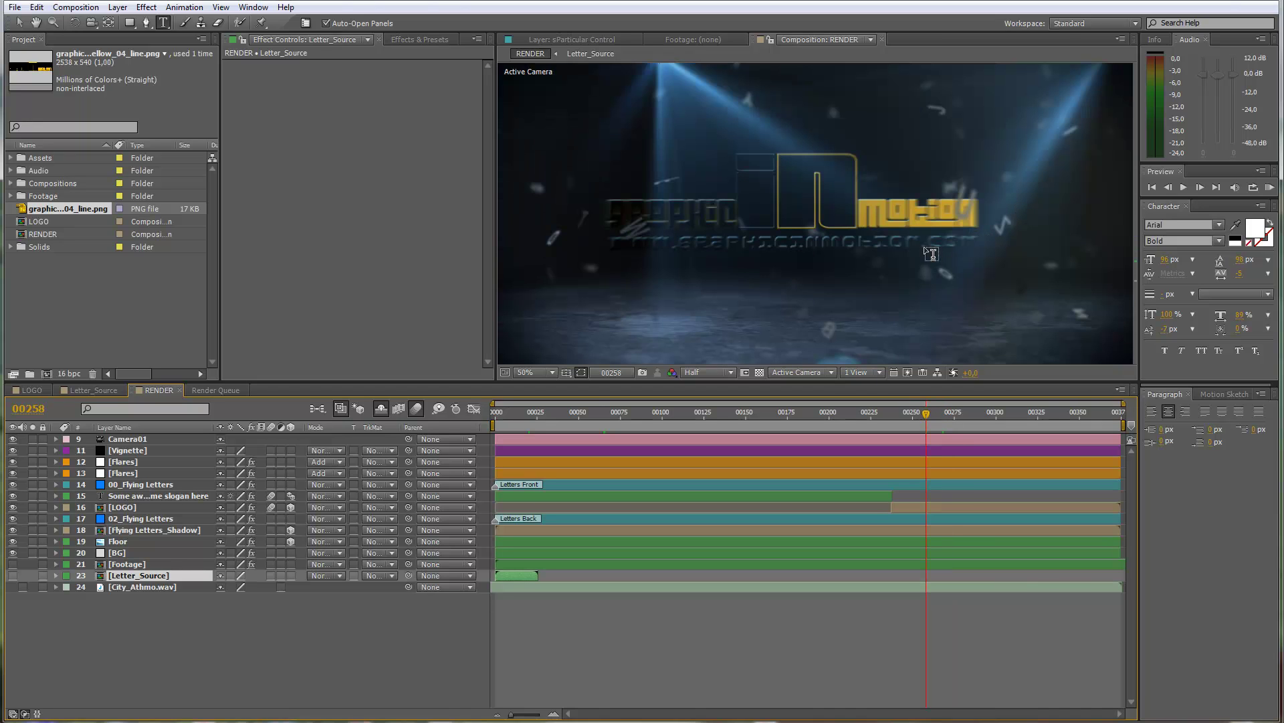
pyautogui.click(40, 391)
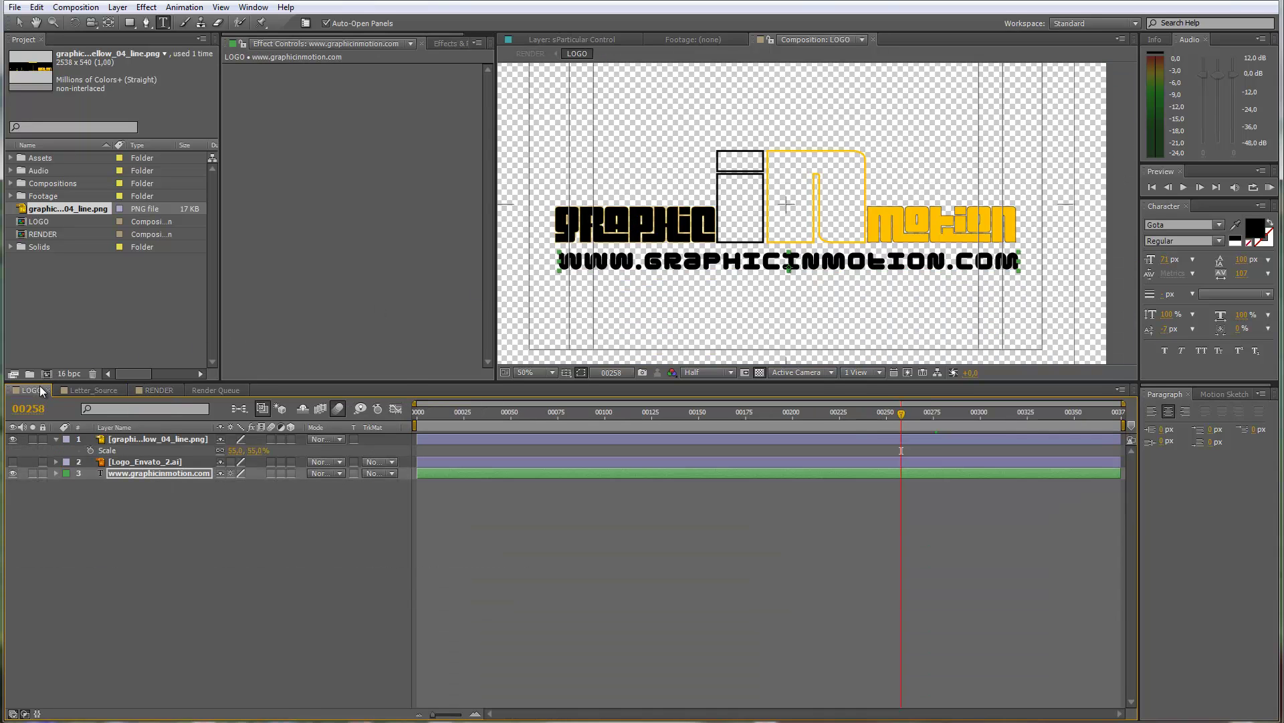
pyautogui.click(167, 473)
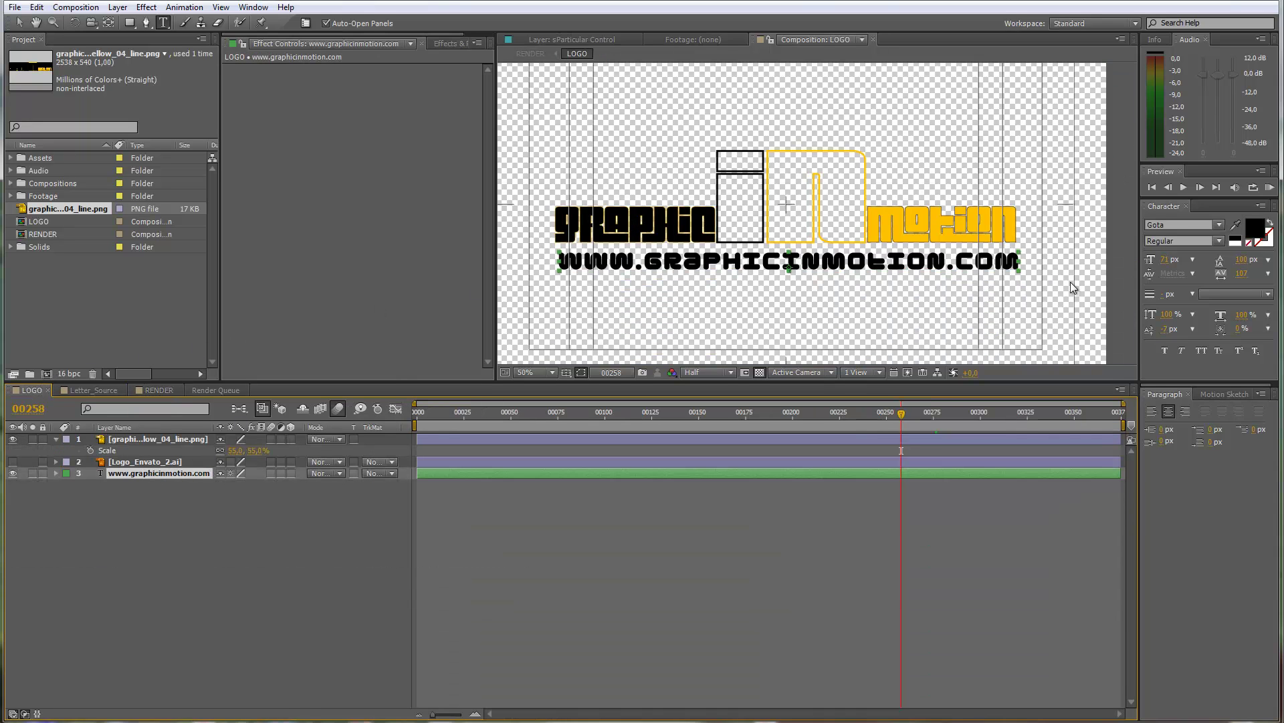
pyautogui.click(1172, 228)
pyautogui.write('Airport')
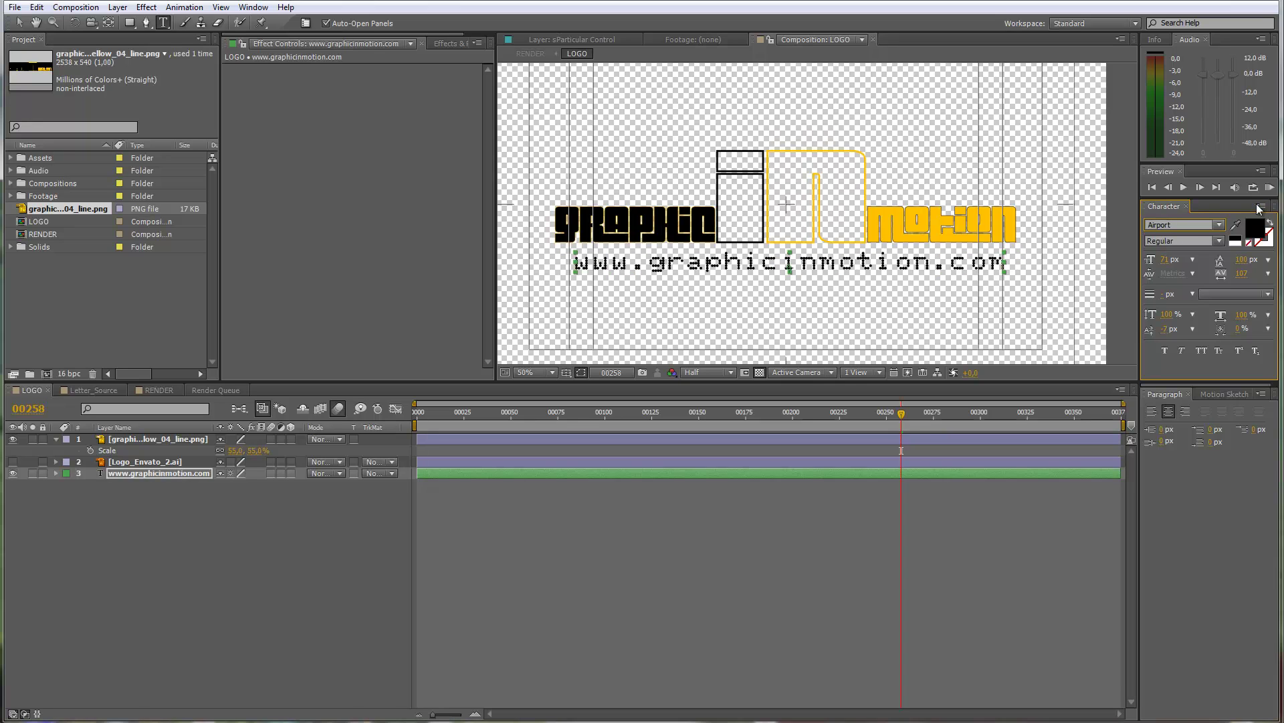
pyautogui.press('Return')
pyautogui.write('Arial')
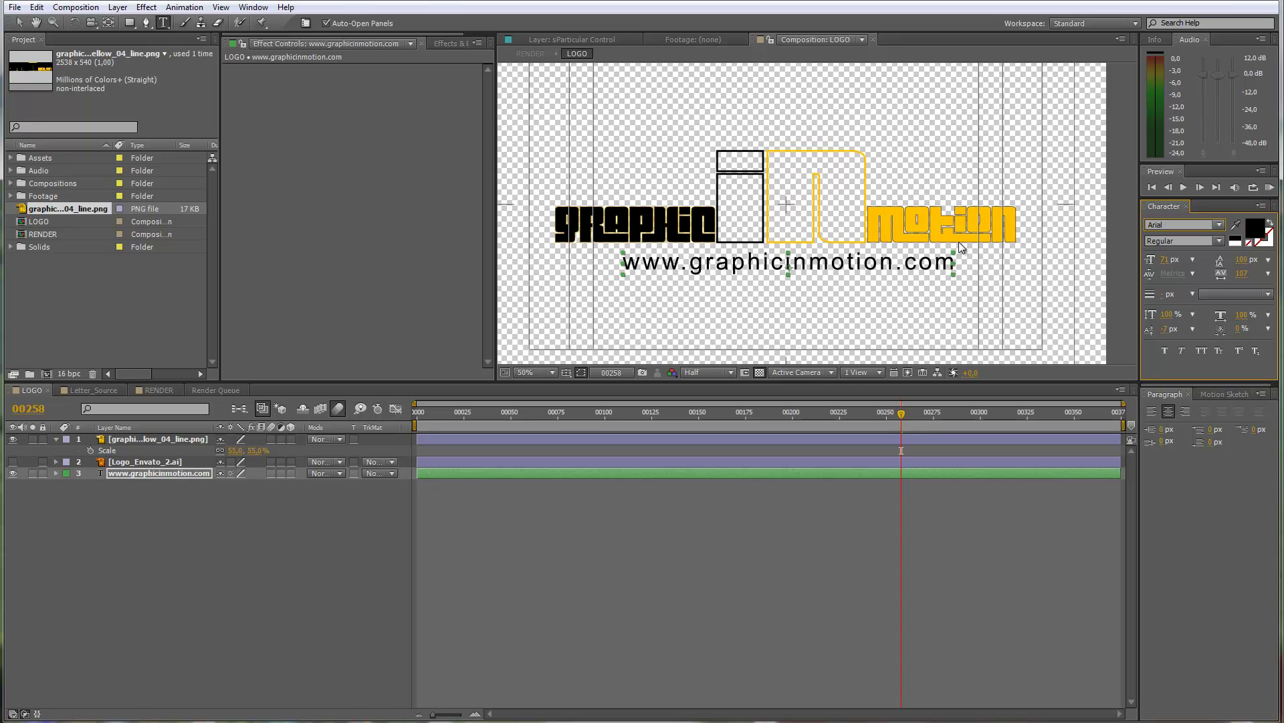
pyautogui.click(1220, 239)
pyautogui.click(1170, 338)
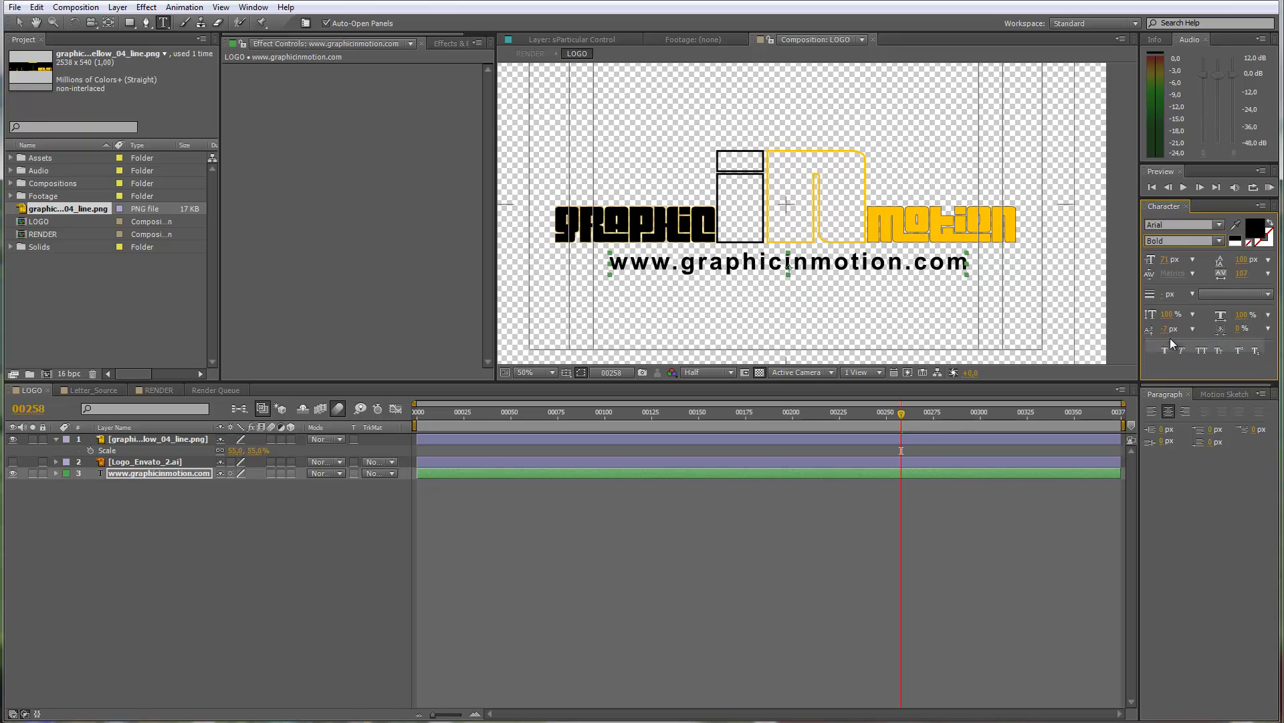
# Enlarge the web address text to a font size of 92 px and deselect the layer
pyautogui.click(901, 476)
pyautogui.moveTo(1165, 261); pyautogui.dragTo(1179, 262)
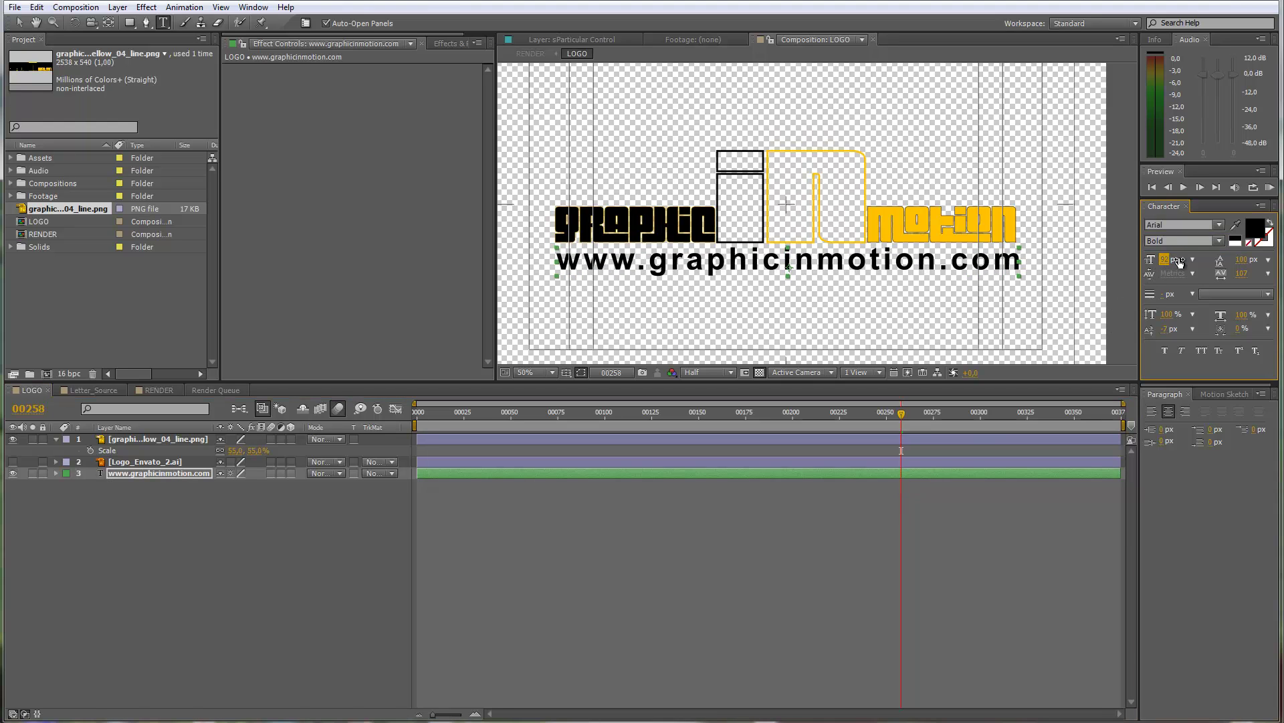
pyautogui.click(482, 668)
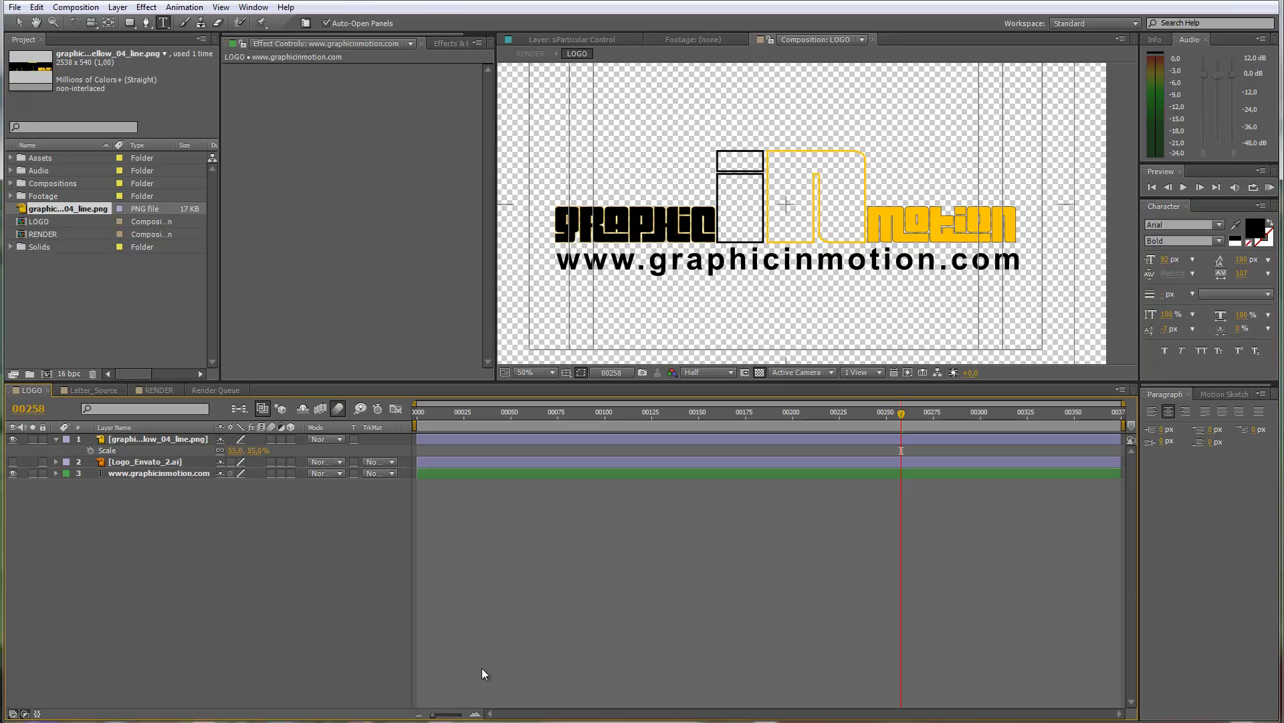
# Return to the RENDER composition and review the web address, slogan and flying letters along the timeline, finishing at frame 96
pyautogui.click(175, 389)
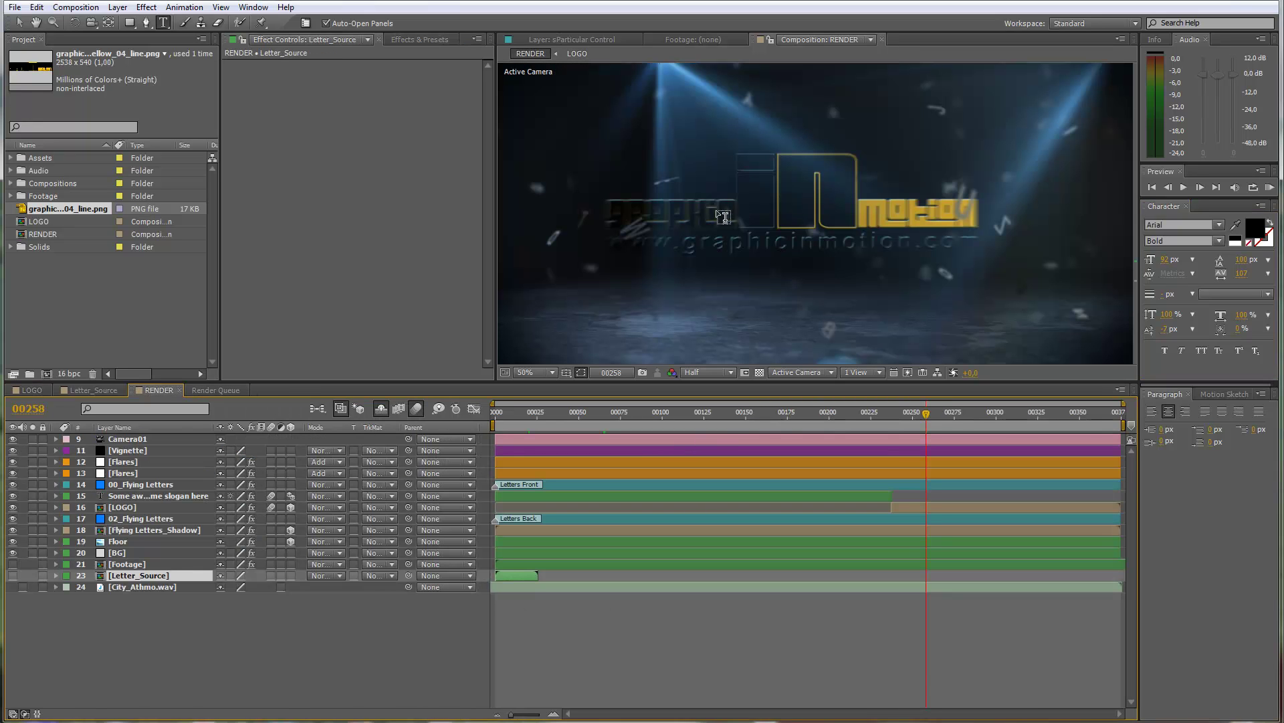
pyautogui.click(950, 414)
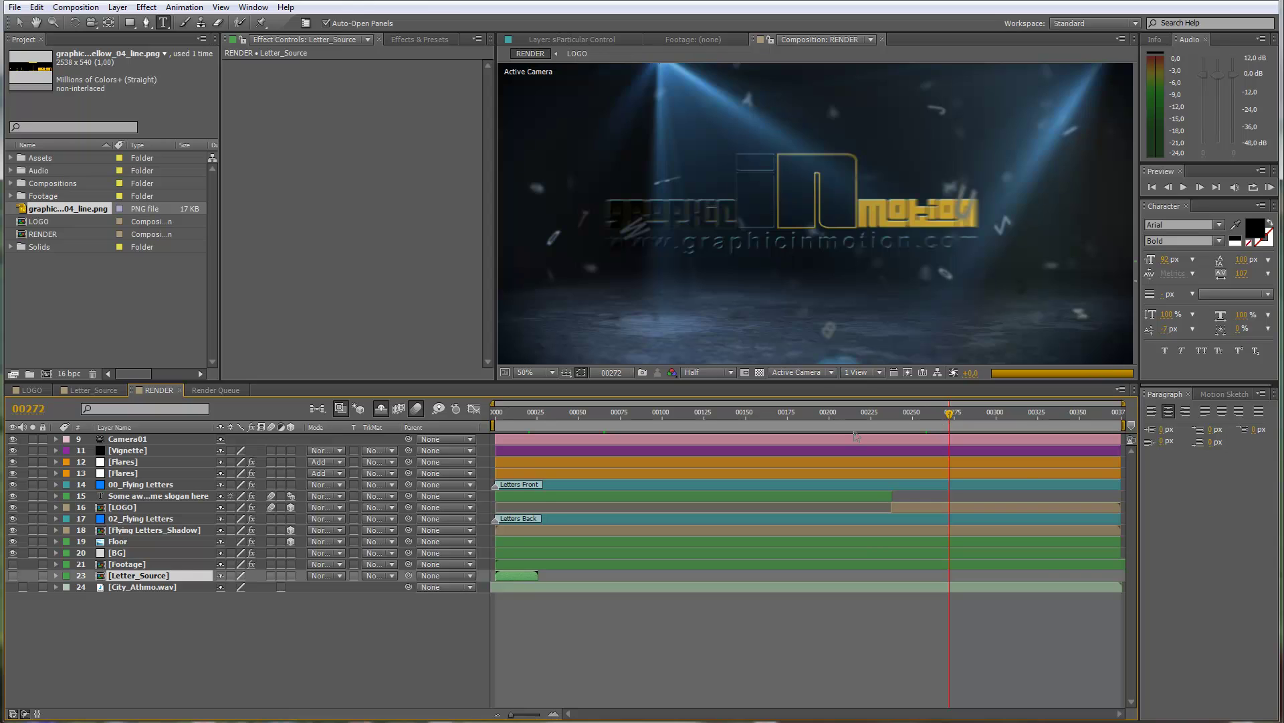
pyautogui.moveTo(949, 413); pyautogui.dragTo(824, 416)
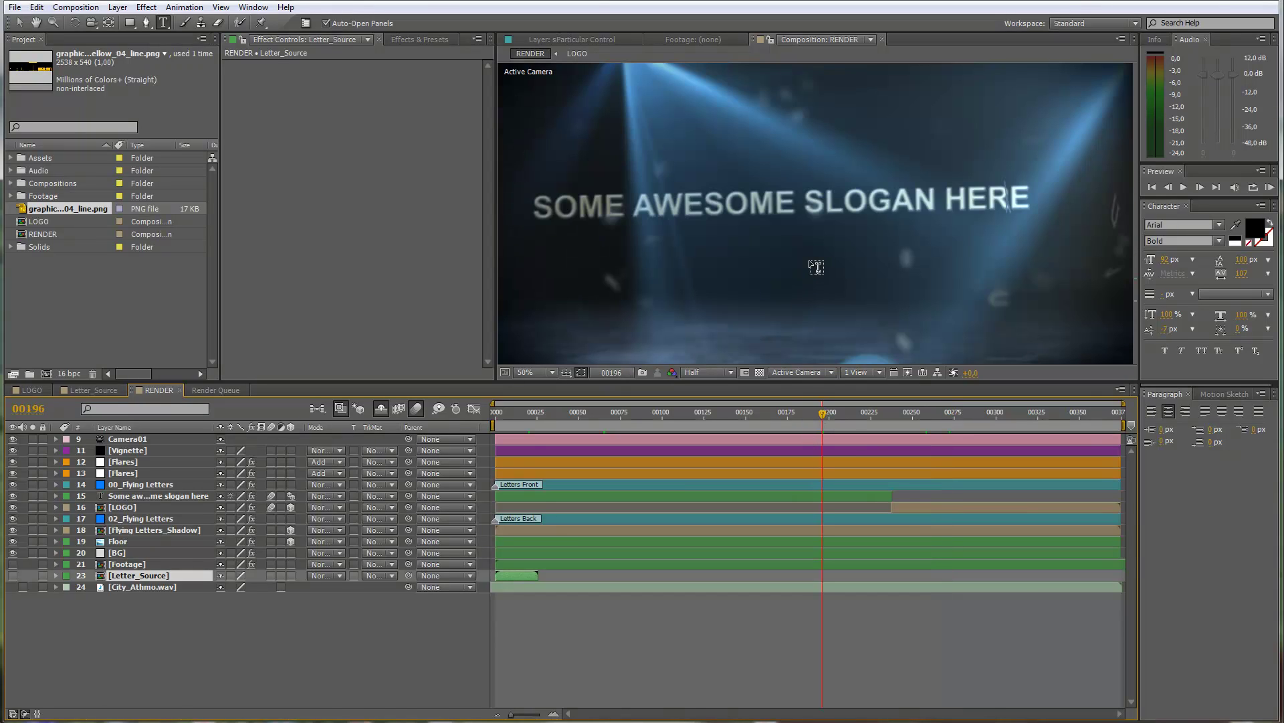
pyautogui.click(842, 418)
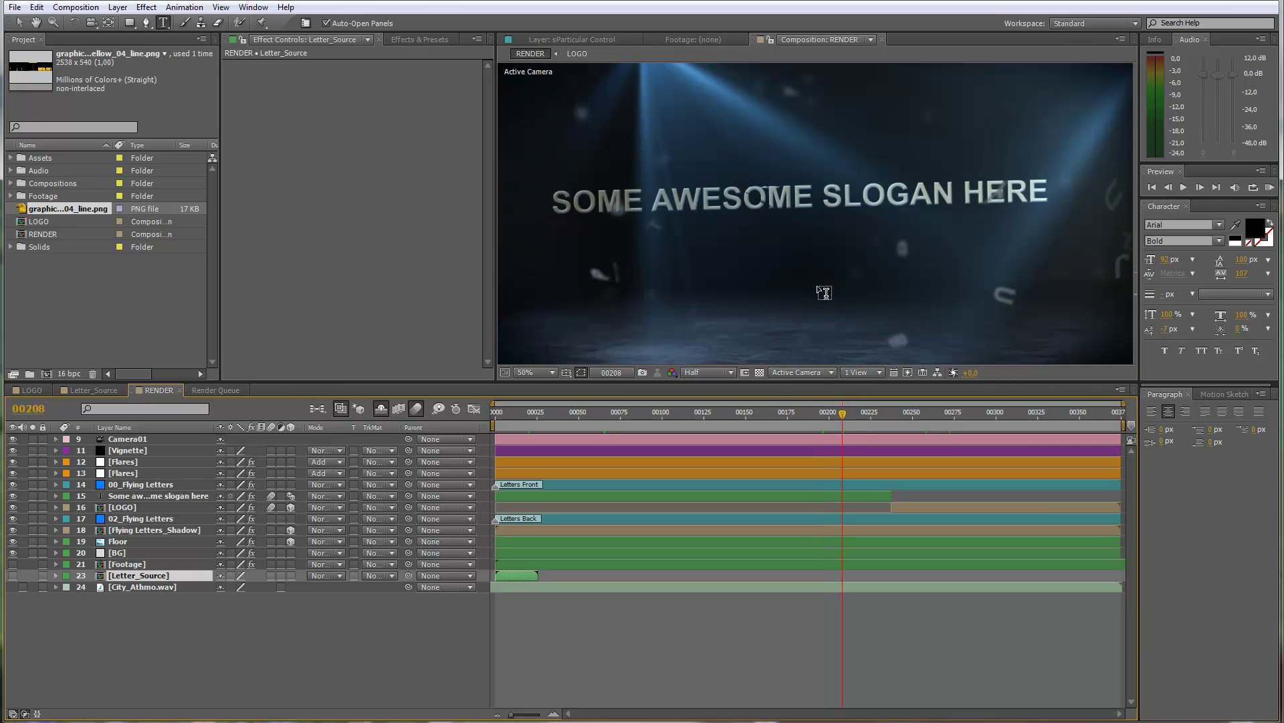
pyautogui.click(789, 414)
pyautogui.click(655, 413)
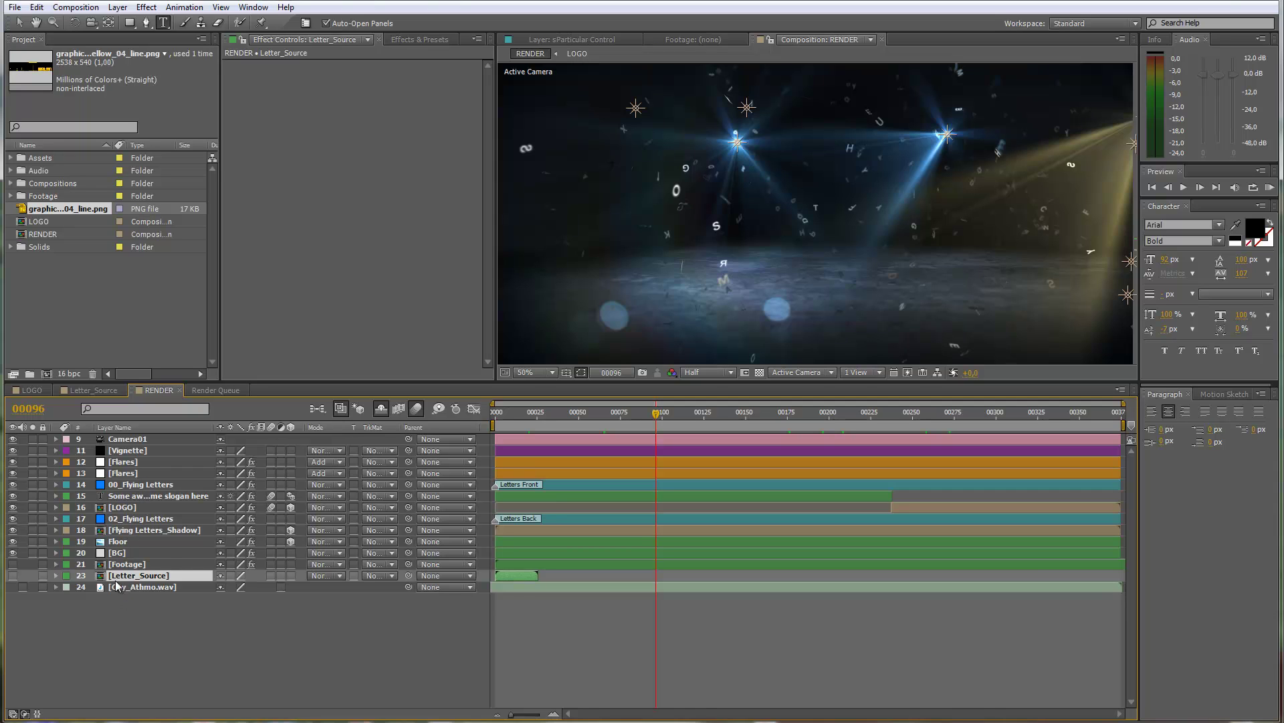
# Hide the BG and Floor layers in the RENDER composition
pyautogui.click(118, 542)
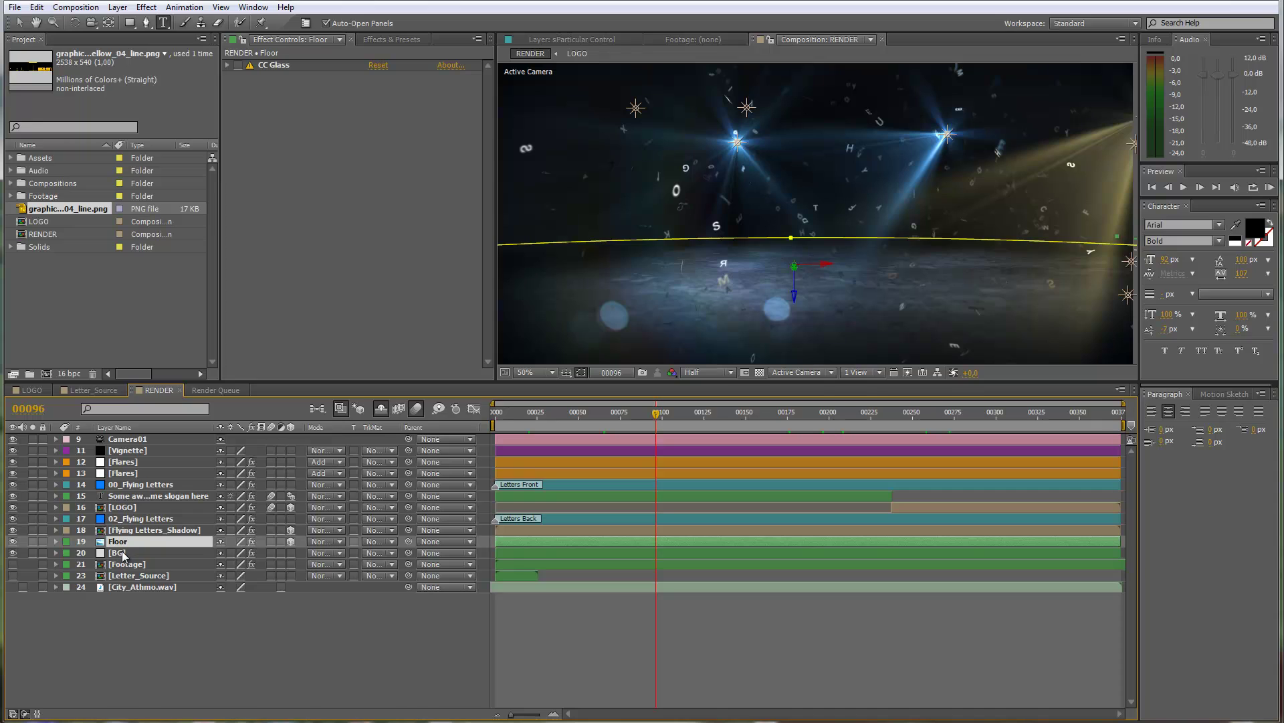
pyautogui.click(124, 553)
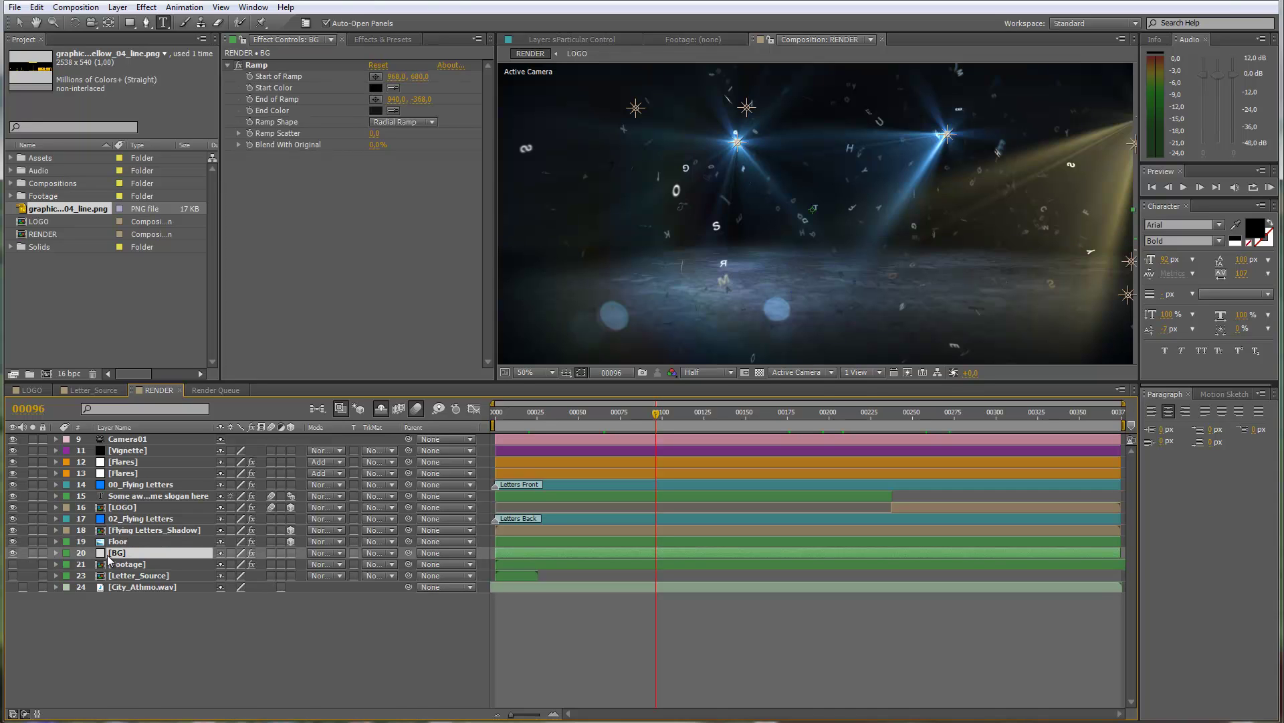
pyautogui.click(13, 552)
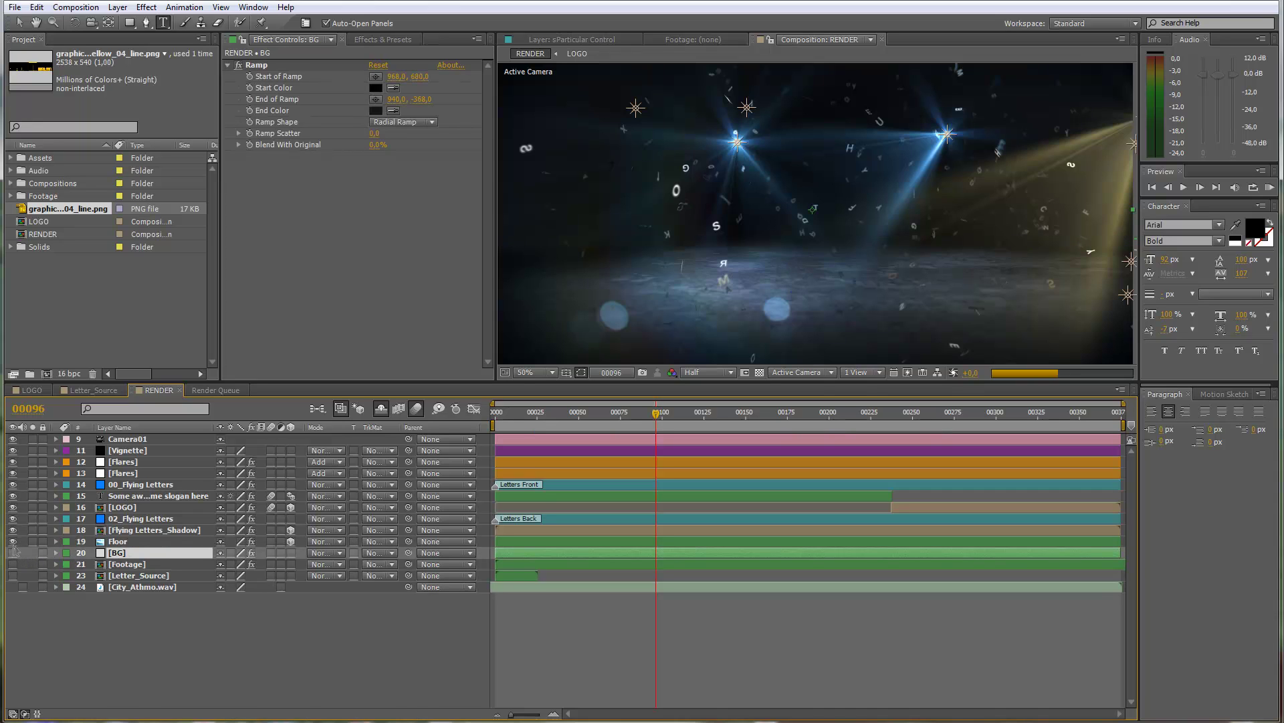
pyautogui.click(12, 542)
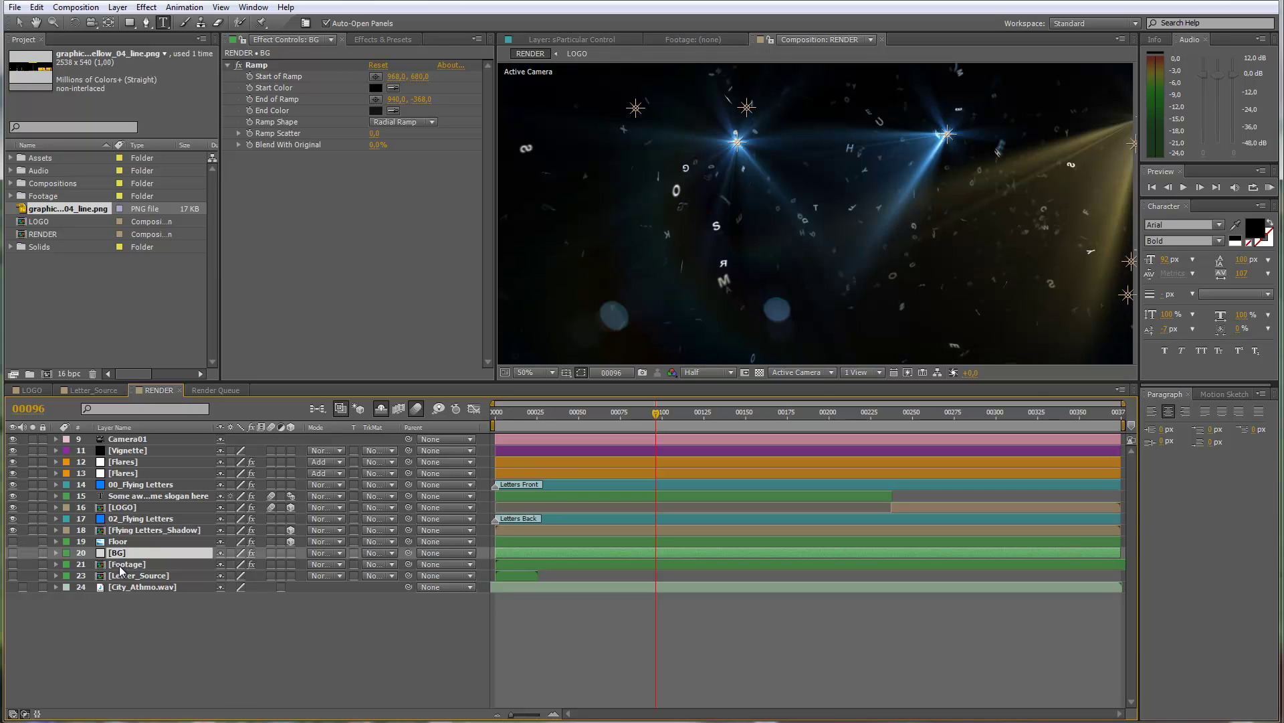
# Make the Footage layer visible in the RENDER composition
pyautogui.click(120, 566)
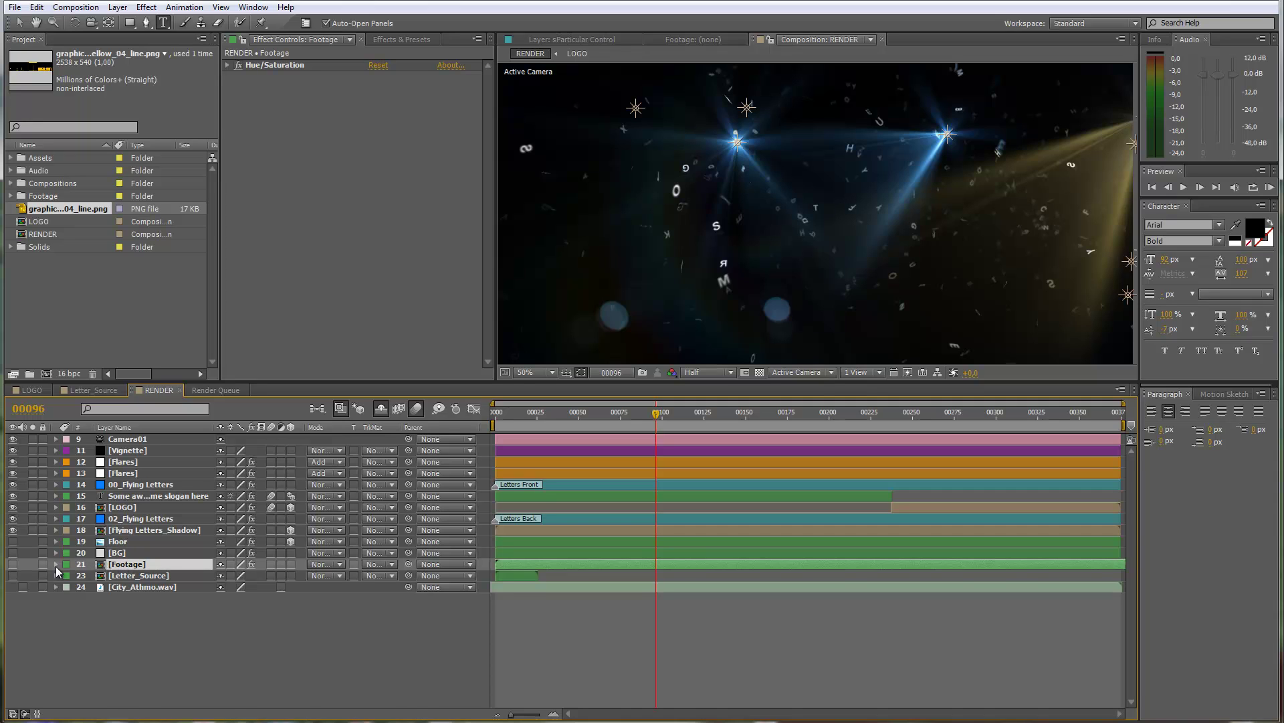
pyautogui.click(13, 564)
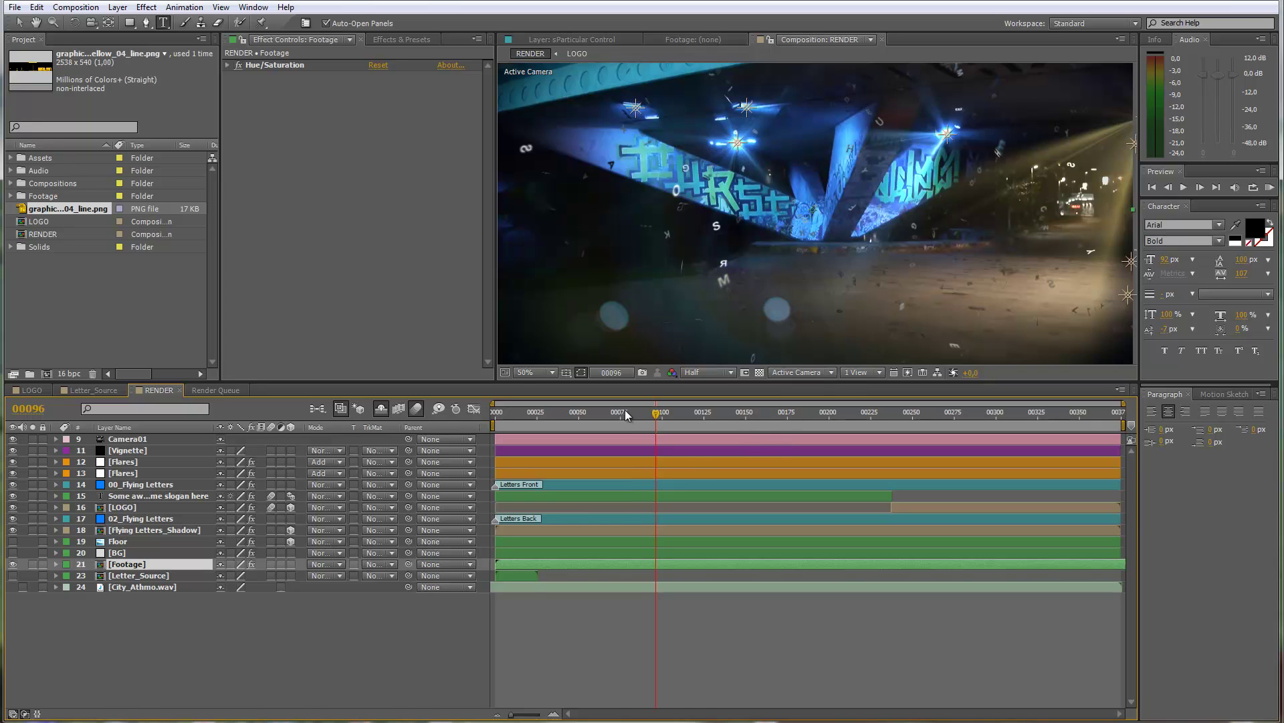
# Review the footage background together with the flares, slogan and logo along the timeline, finishing at frame 318
pyautogui.click(626, 412)
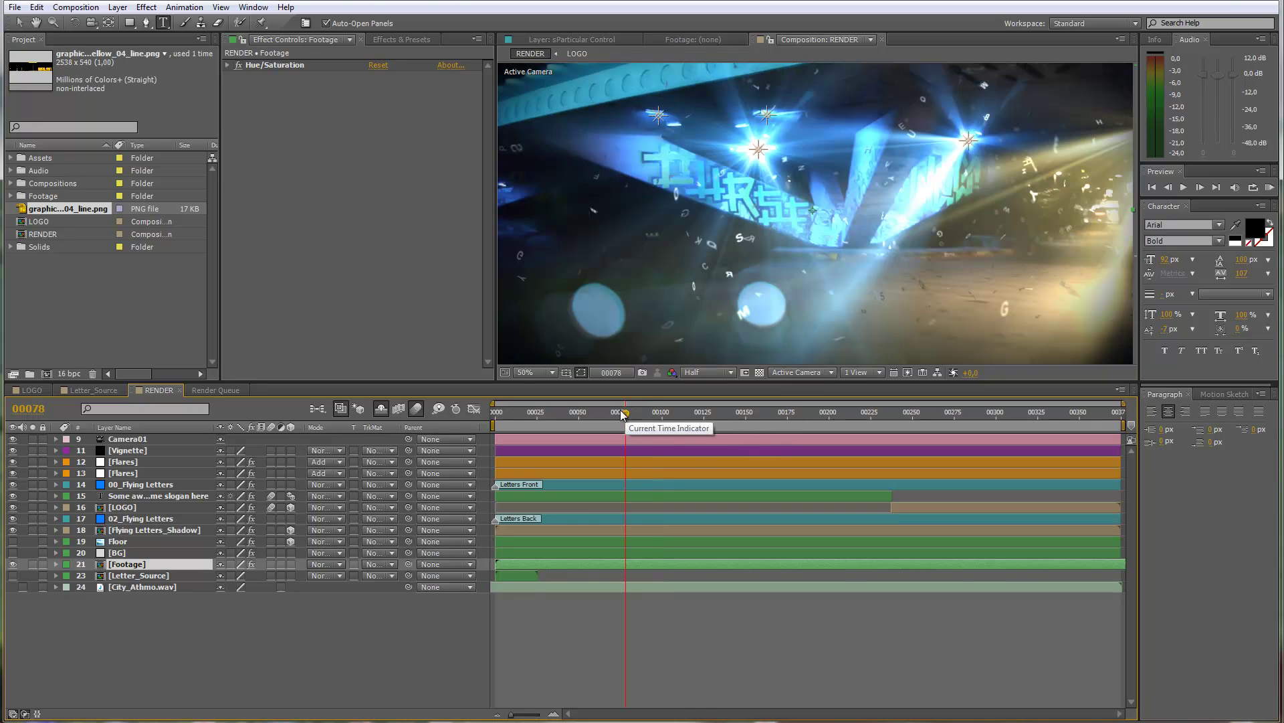
pyautogui.click(614, 413)
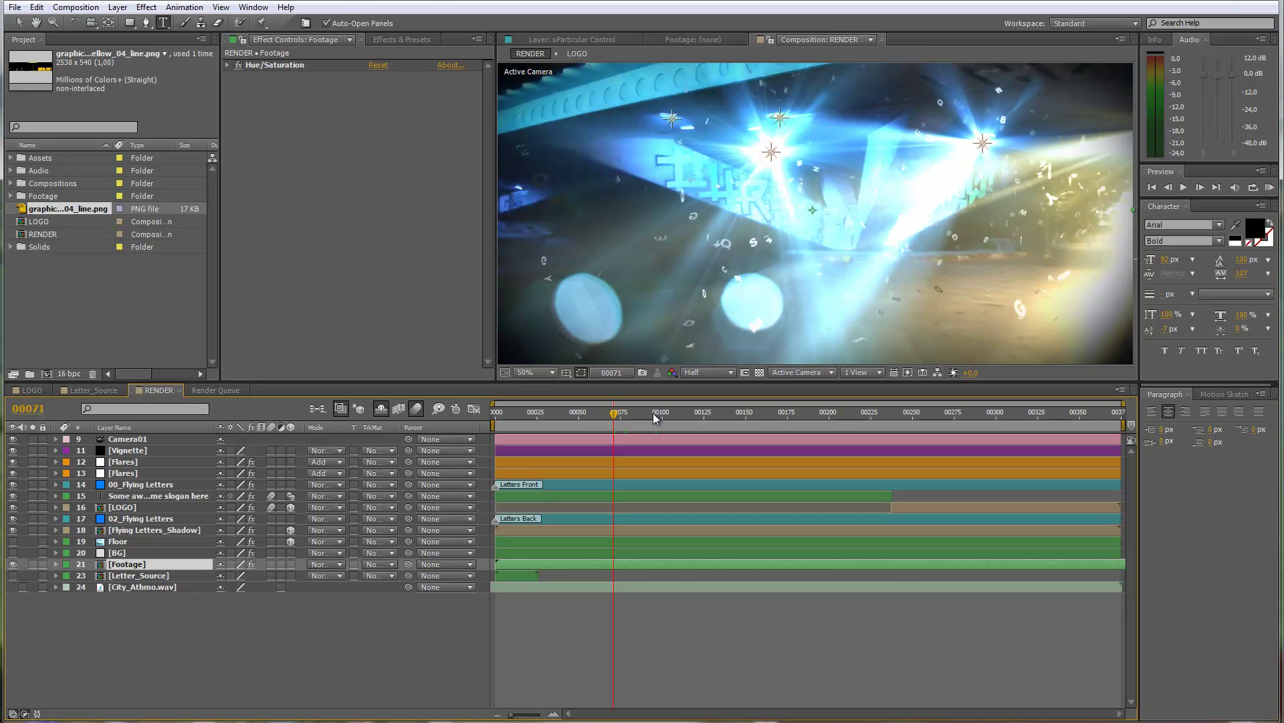
pyautogui.click(653, 413)
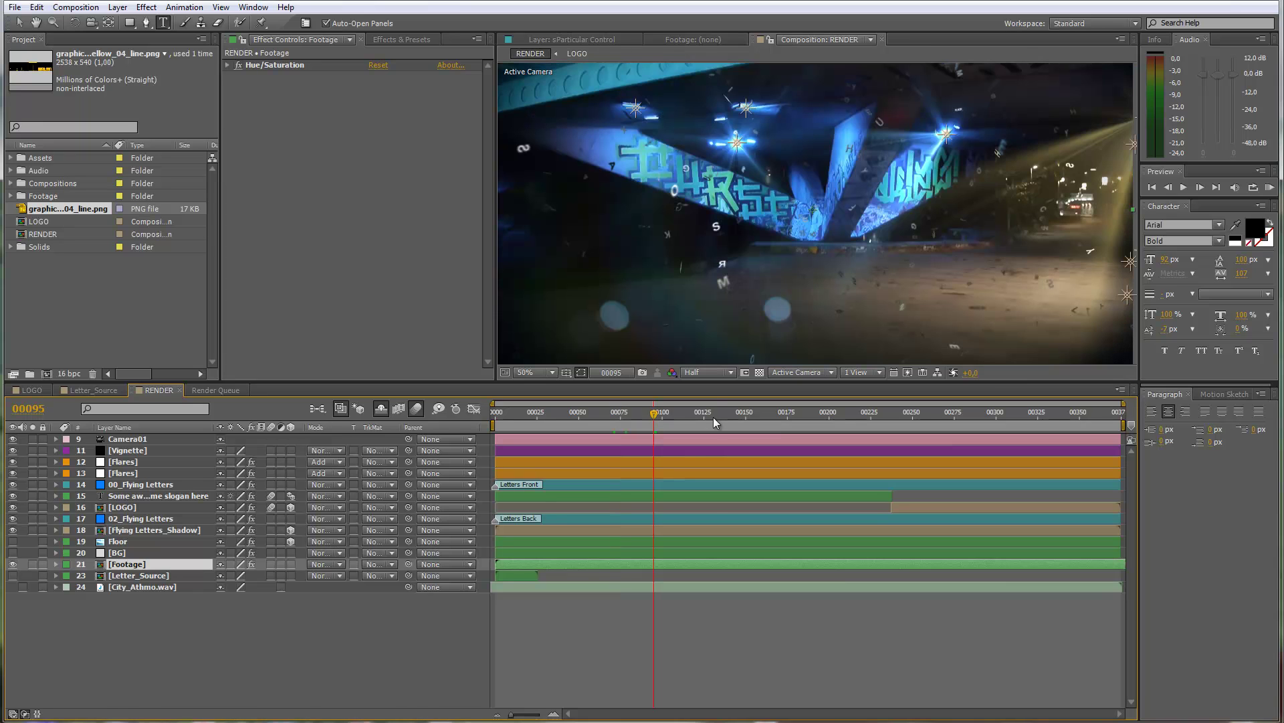
pyautogui.click(713, 415)
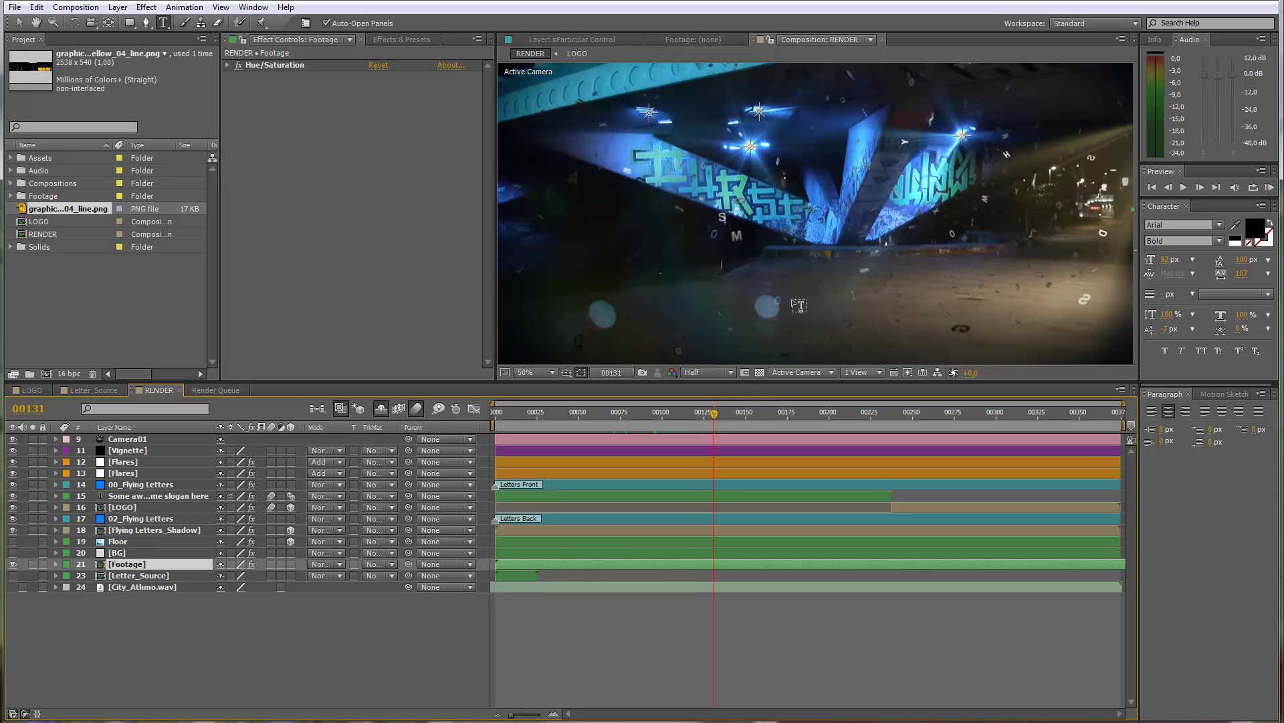
pyautogui.click(739, 420)
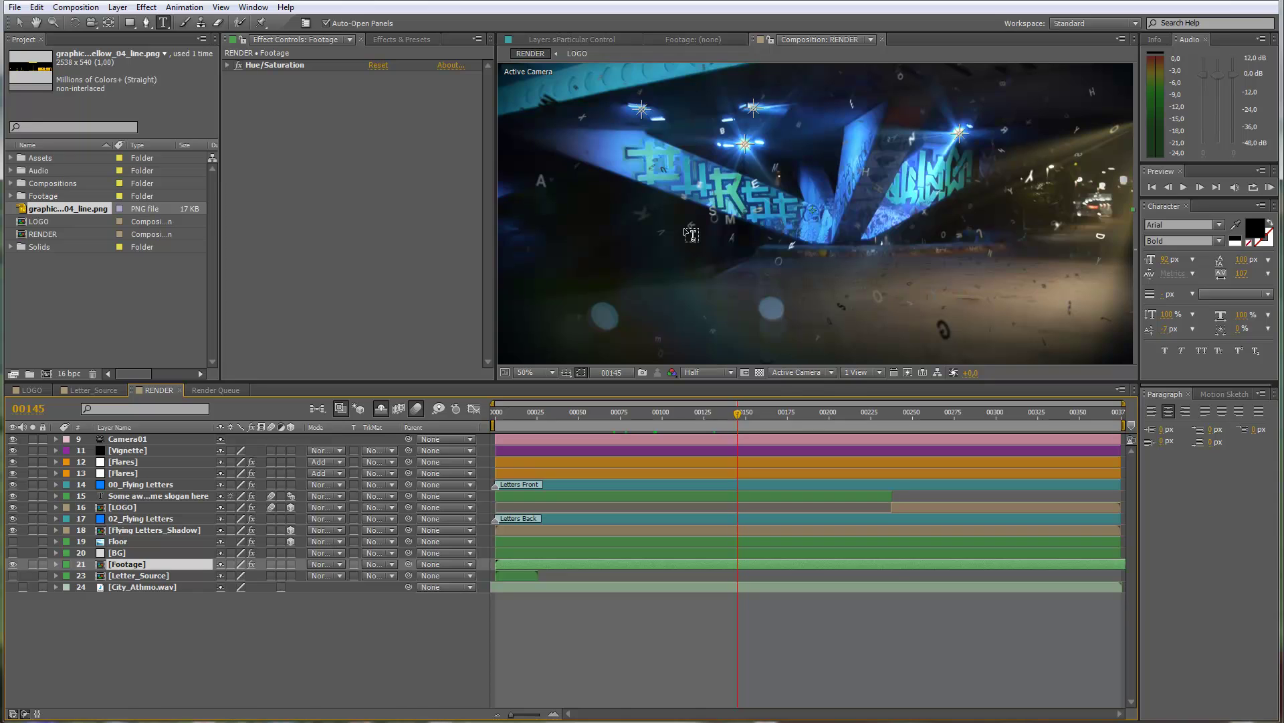
pyautogui.click(778, 415)
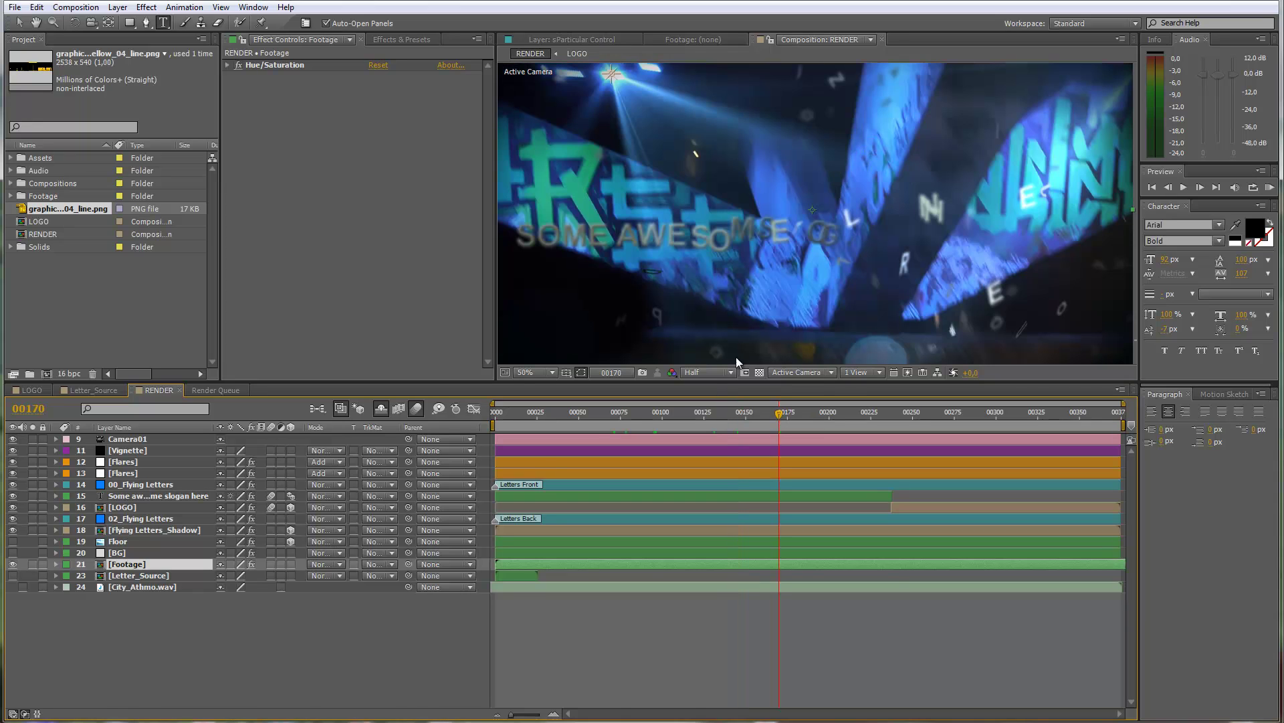
pyautogui.click(1031, 415)
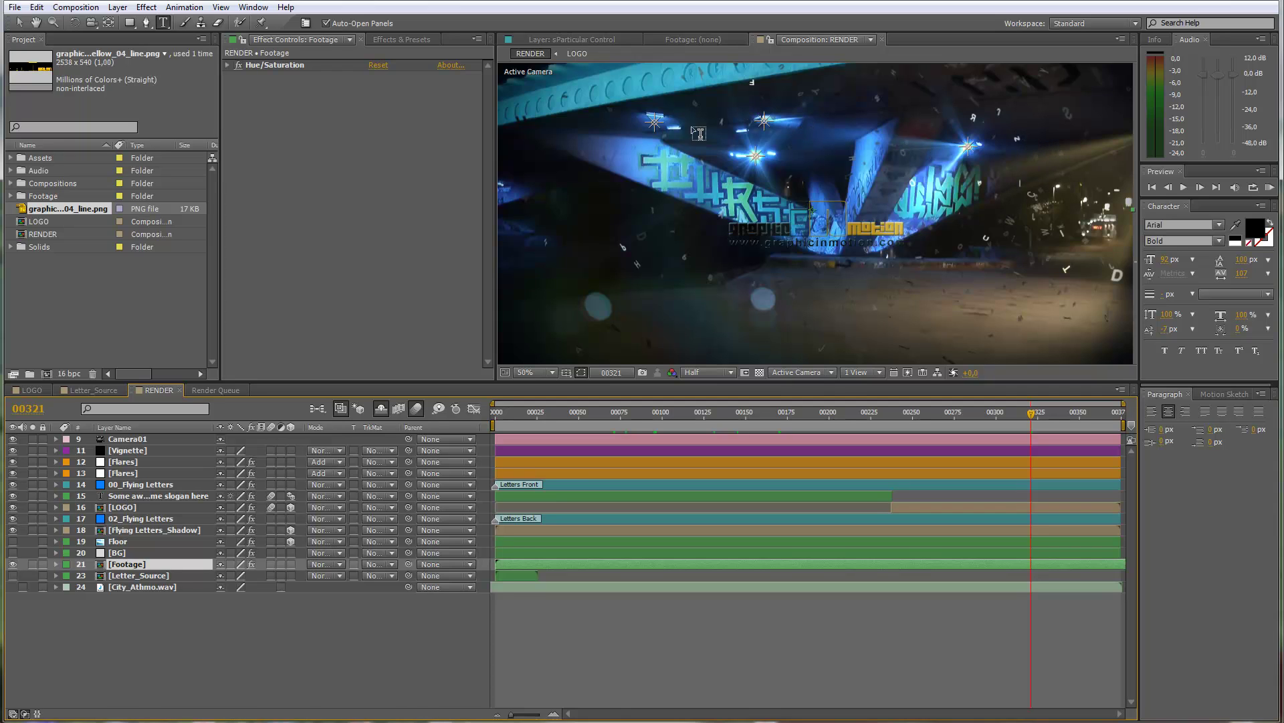
pyautogui.click(1064, 411)
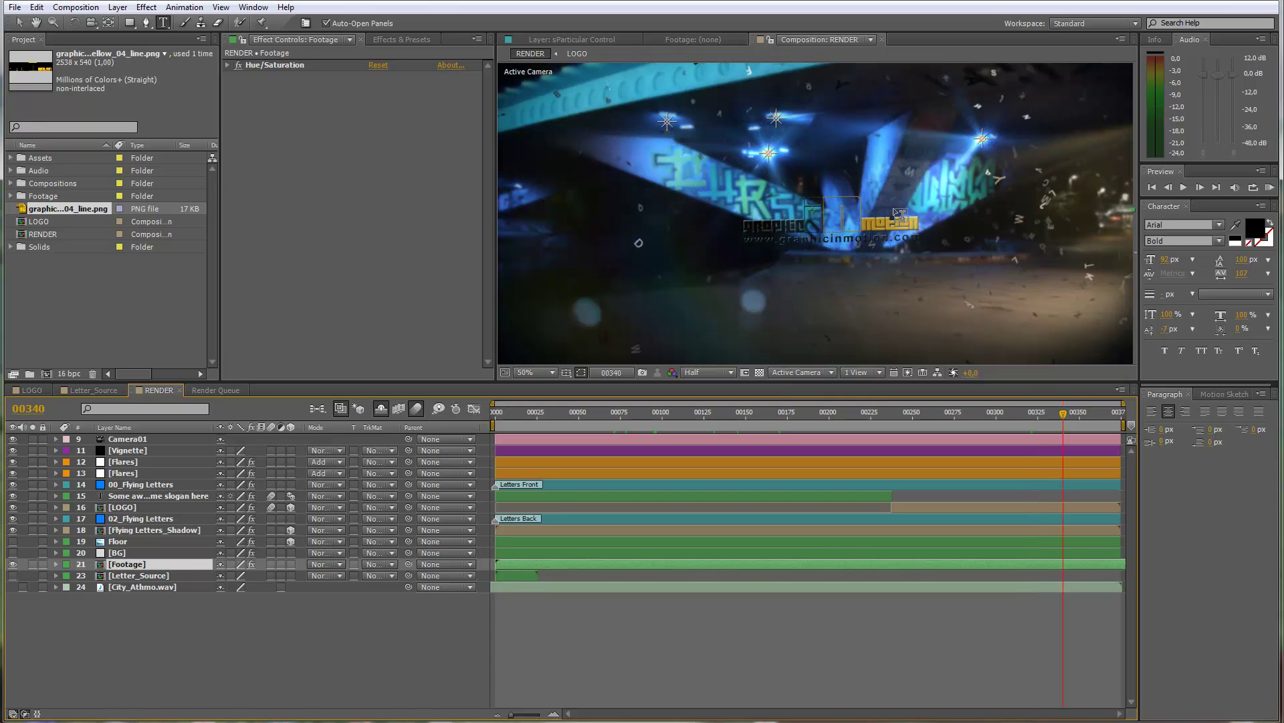
pyautogui.click(1027, 412)
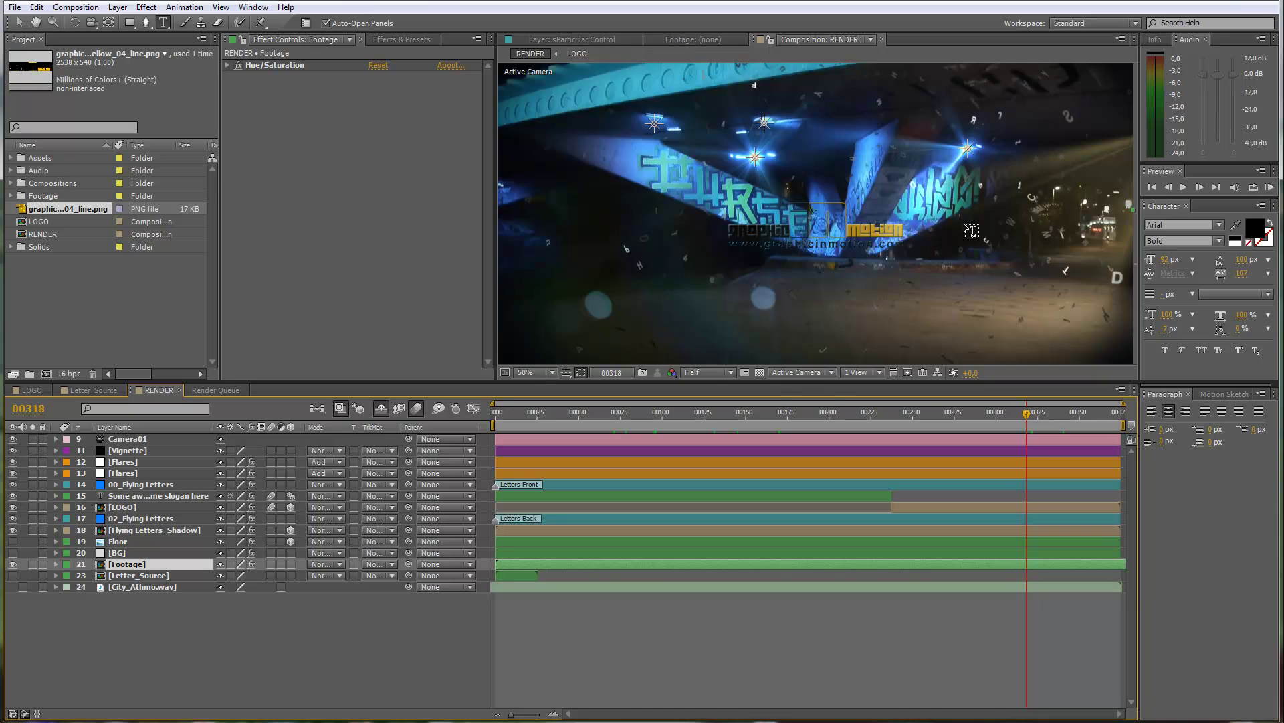
pyautogui.press(',')
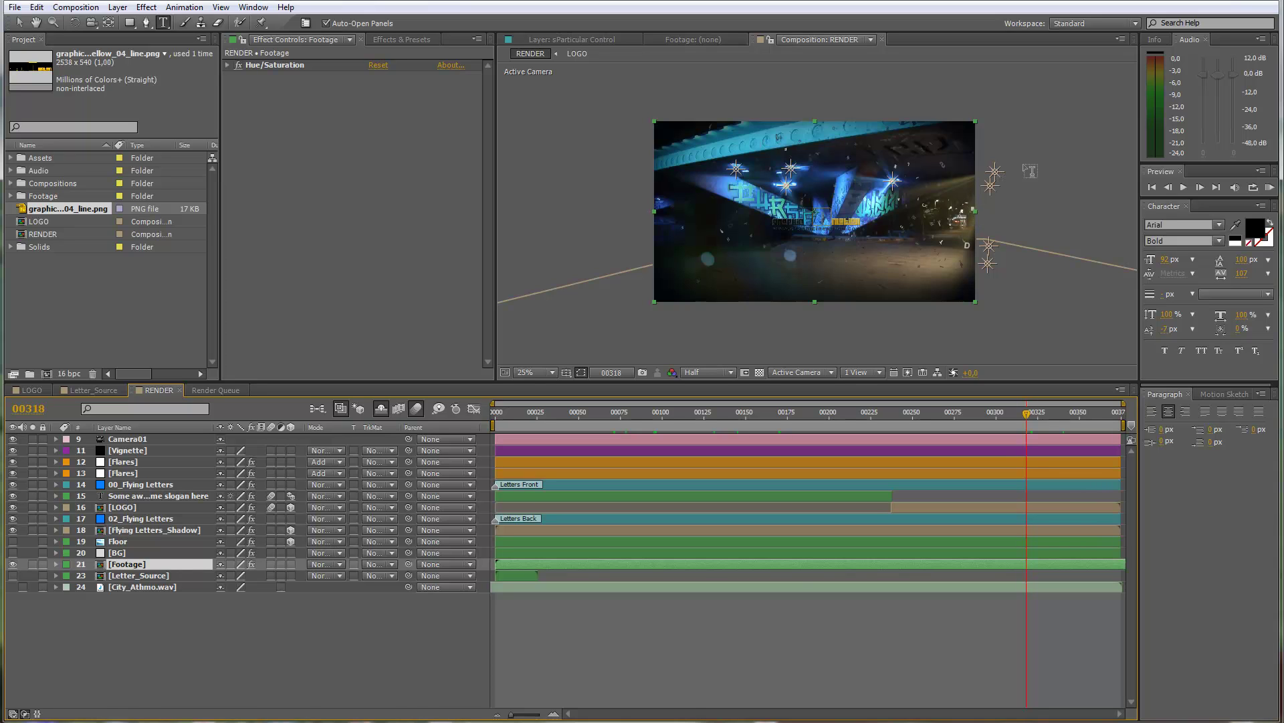
pyautogui.press('.')
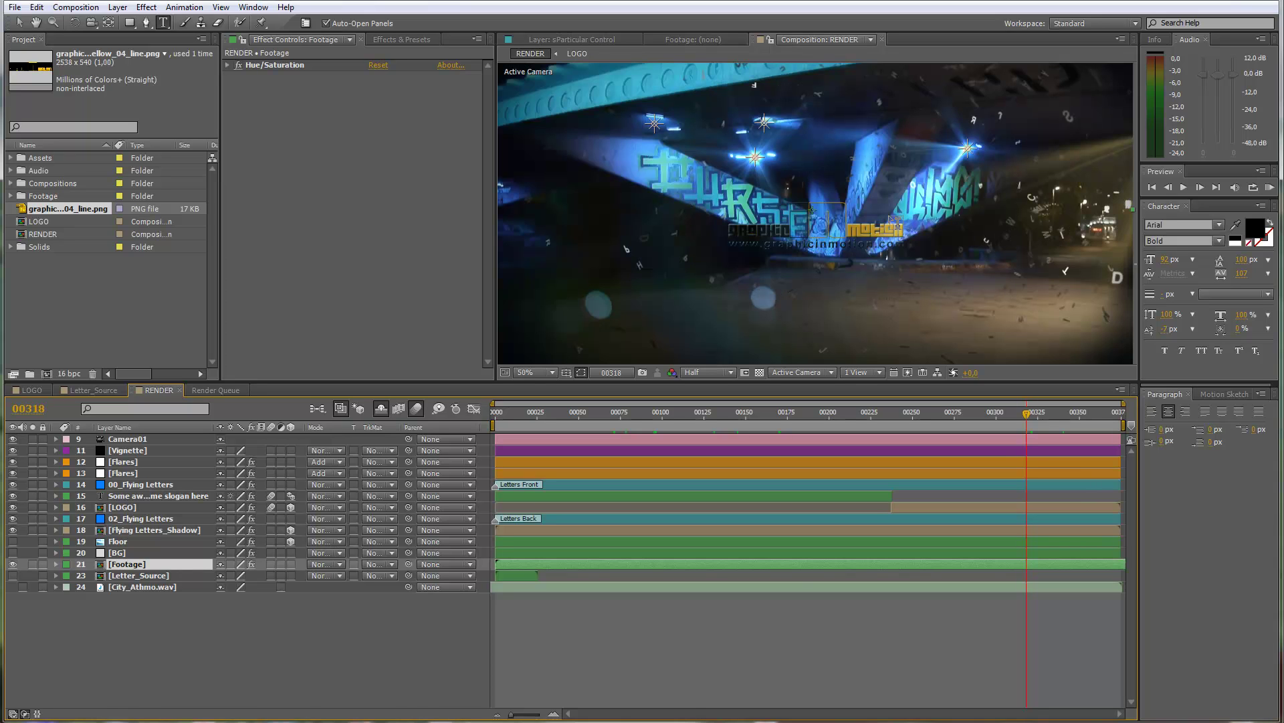
pyautogui.press(',')
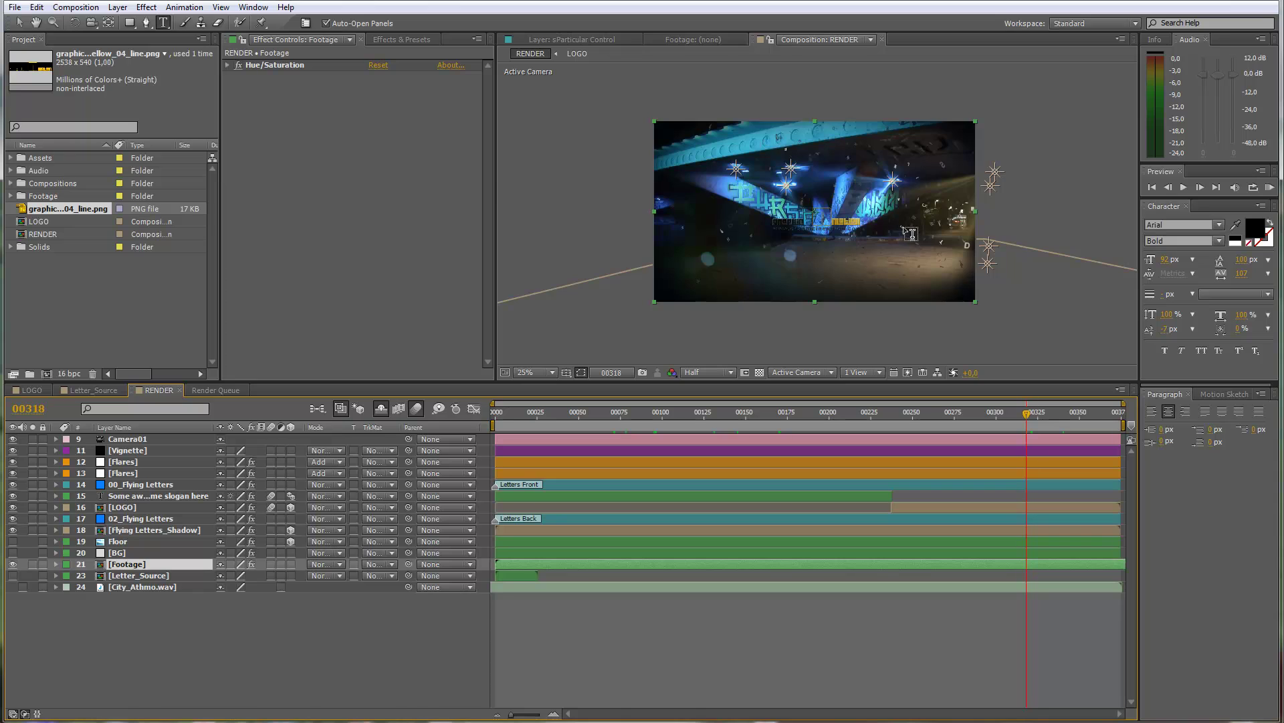
pyautogui.press('.')
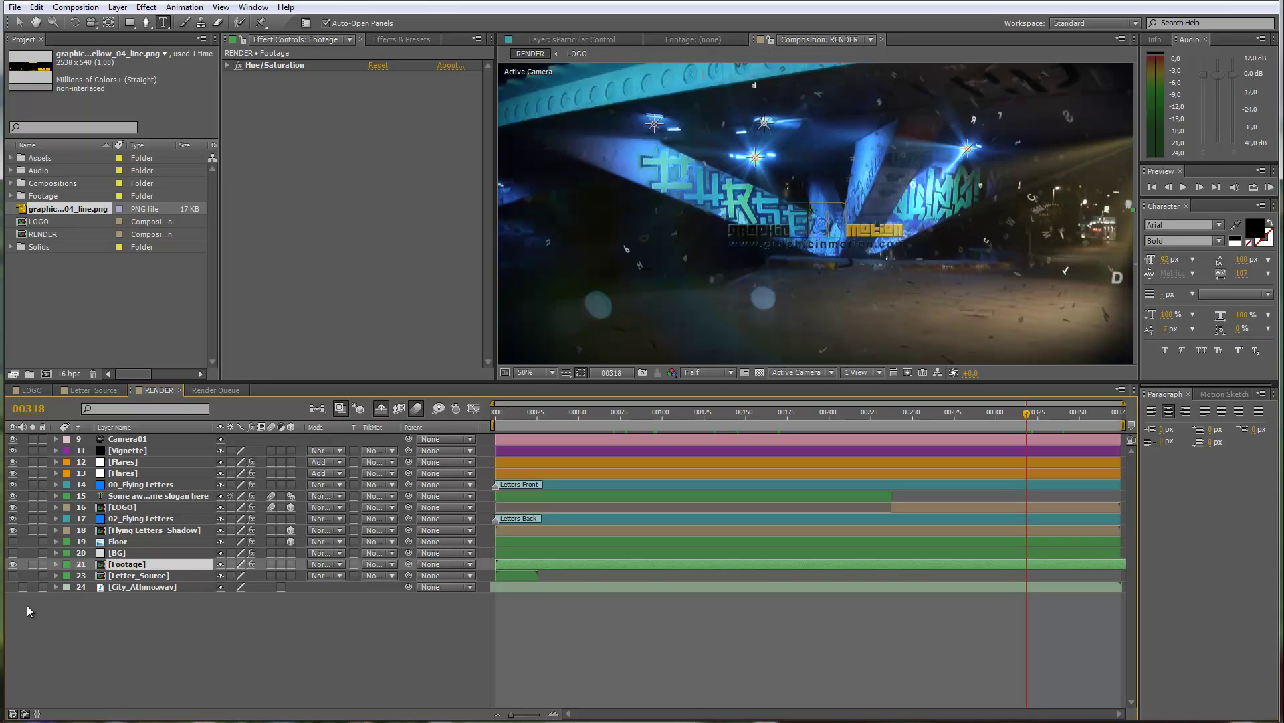
# Hide the Footage layer and make the BG and Floor layers visible again in the RENDER composition
pyautogui.click(13, 564)
pyautogui.click(12, 553)
pyautogui.click(13, 541)
pyautogui.press(',')
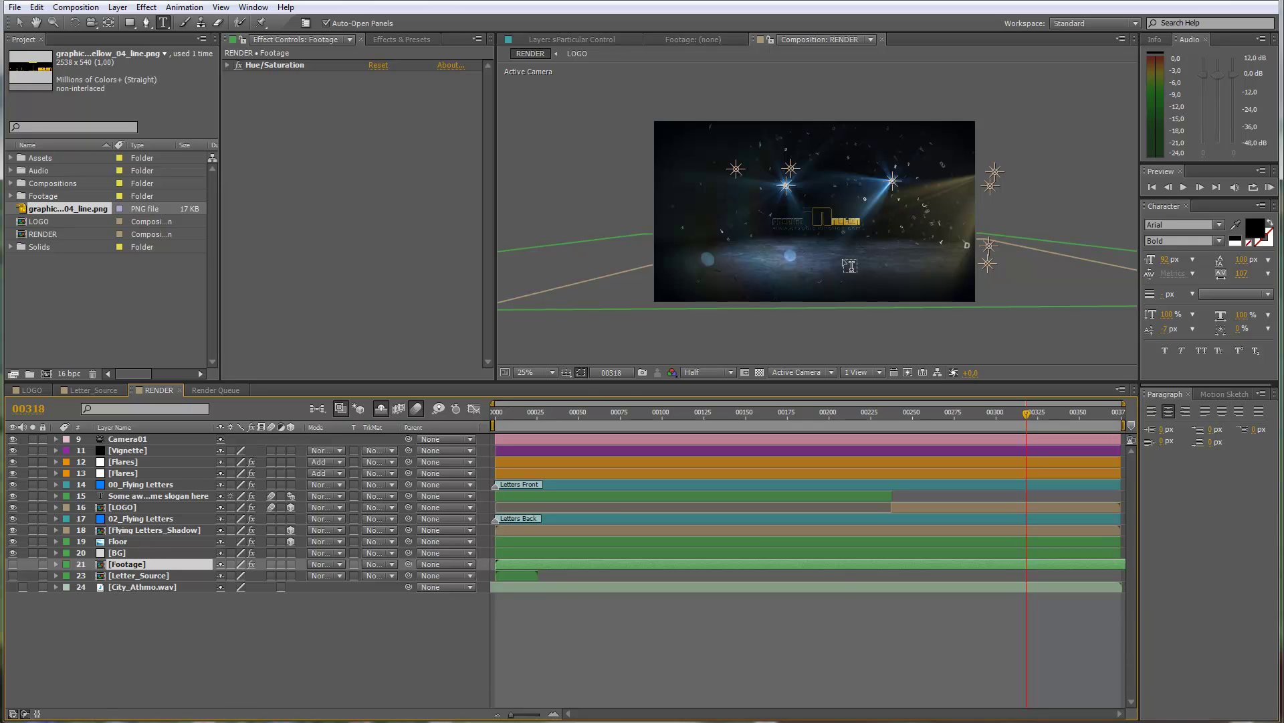
# Activate the Selection tool, reveal the shy layers in the RENDER composition and locate the cold lights and A_Warm
pyautogui.click(19, 22)
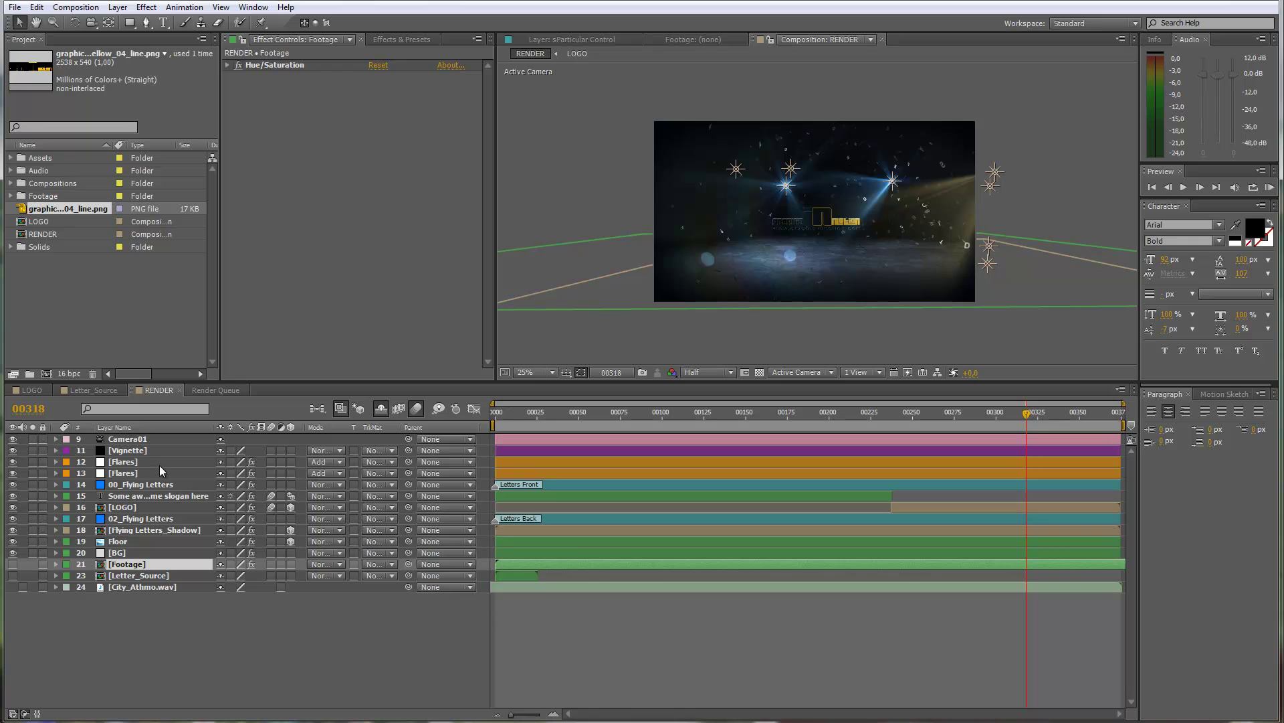
pyautogui.click(381, 412)
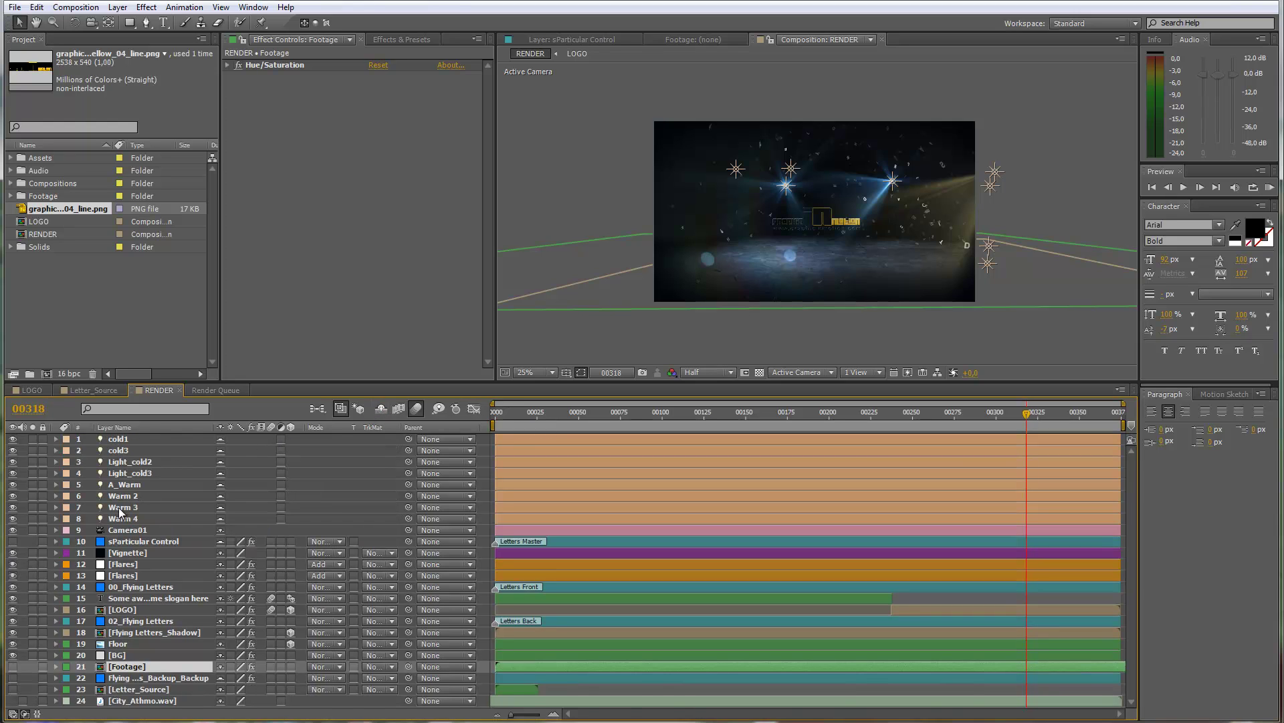
pyautogui.click(123, 442)
pyautogui.keyDown('shift'); pyautogui.click(123, 471); pyautogui.keyUp('shift')
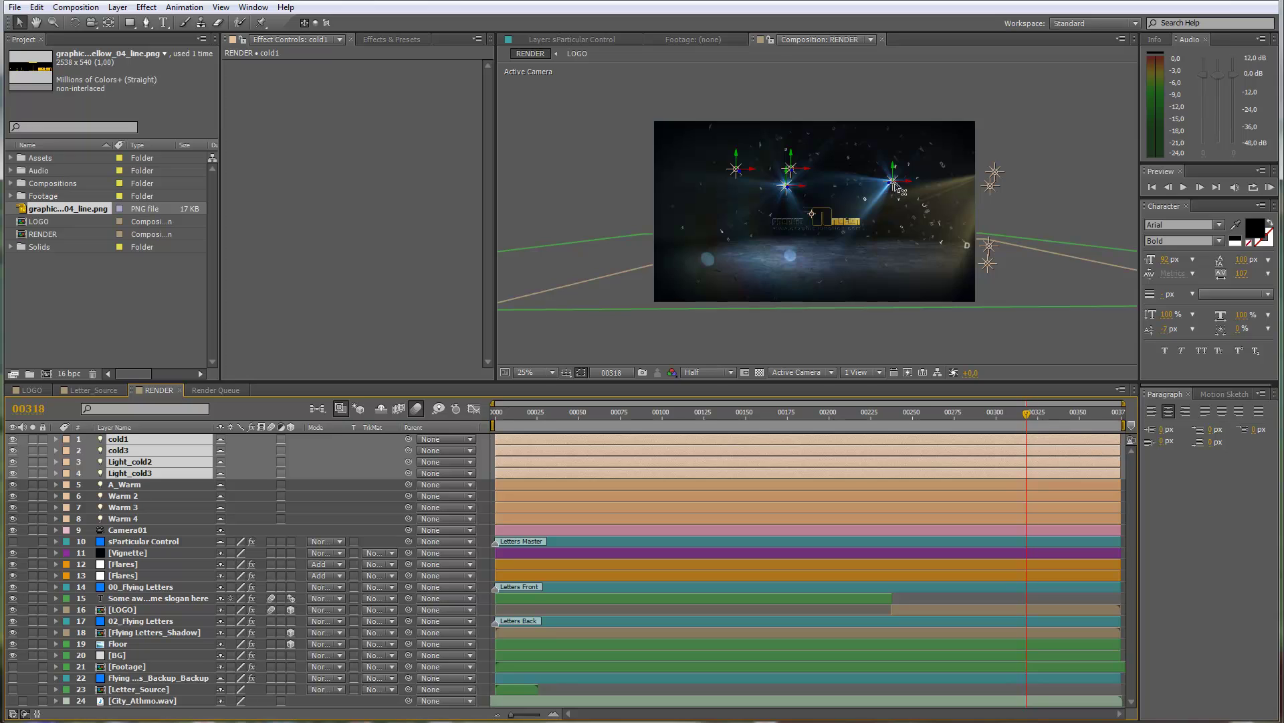
pyautogui.click(163, 483)
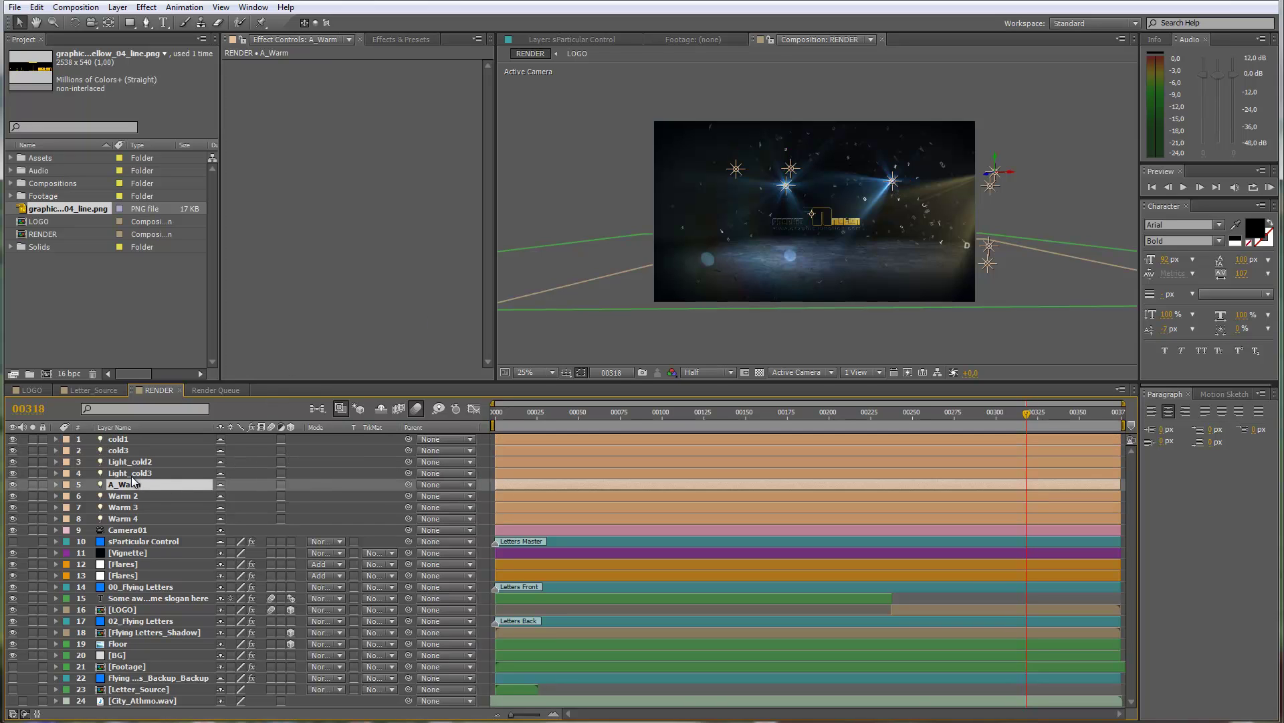
# Switch Light_cold2 and Light_cold3 off and back on to check their effect on the scene
pyautogui.click(138, 471)
pyautogui.keyDown('ctrl'); pyautogui.click(133, 462); pyautogui.keyUp('ctrl')
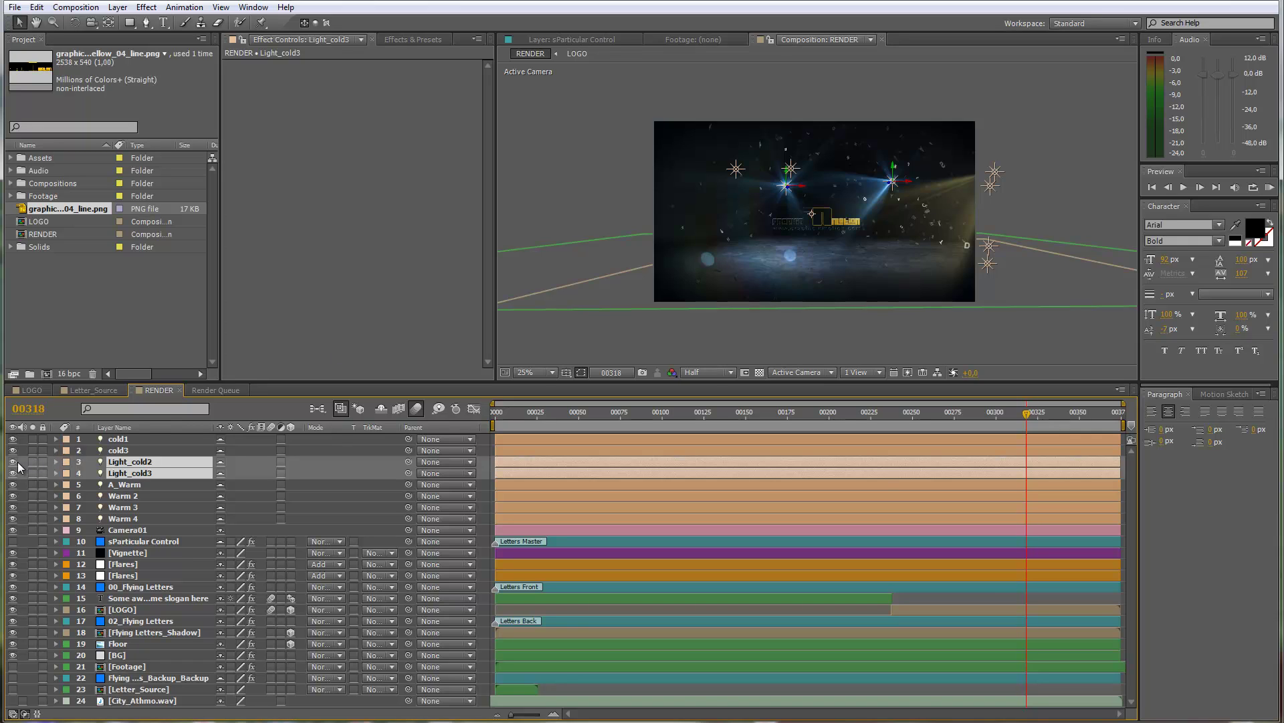
pyautogui.moveTo(17, 461); pyautogui.dragTo(15, 460)
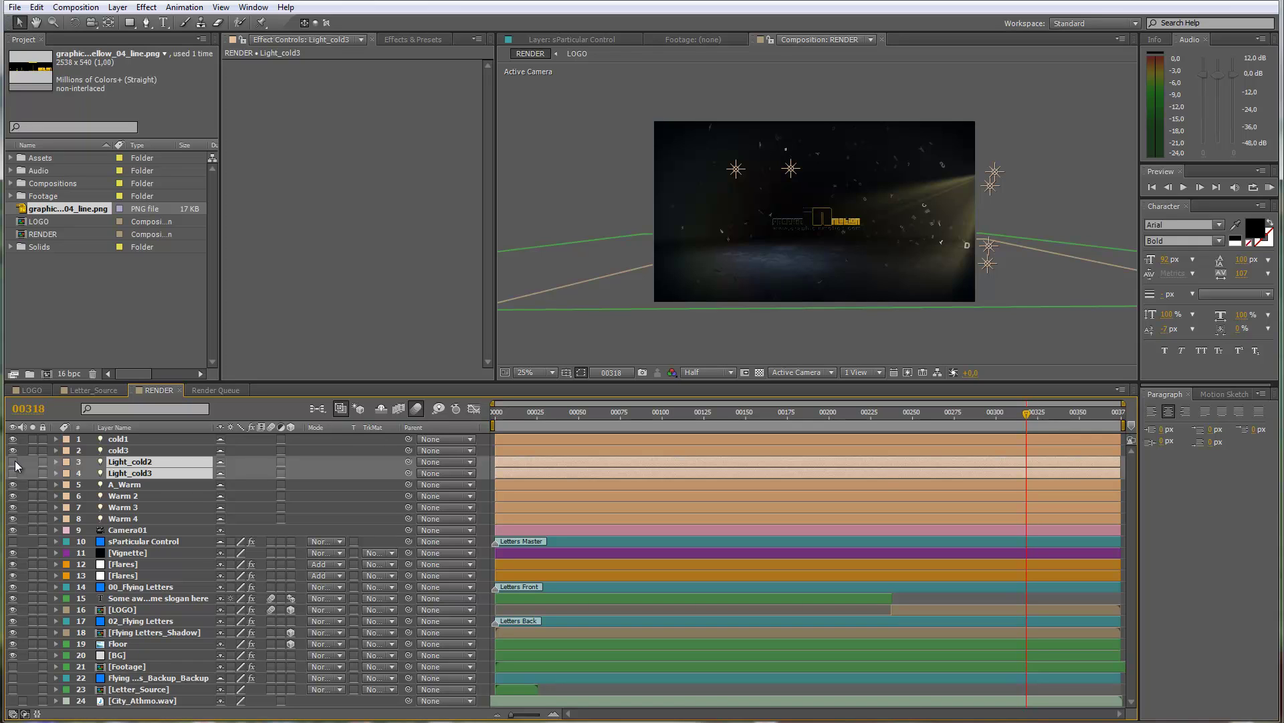
pyautogui.moveTo(15, 461); pyautogui.dragTo(13, 473)
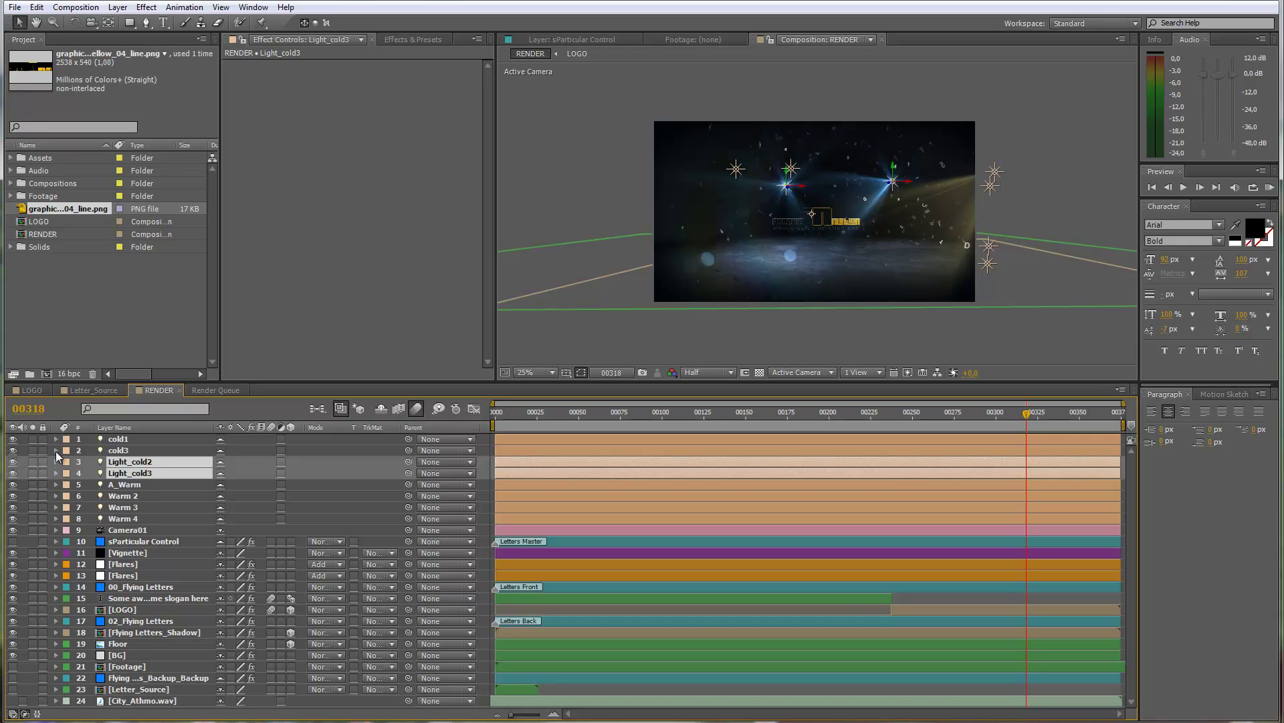
# Locate the four warm lights, and switch A_Warm off and back on to check its effect
pyautogui.click(132, 486)
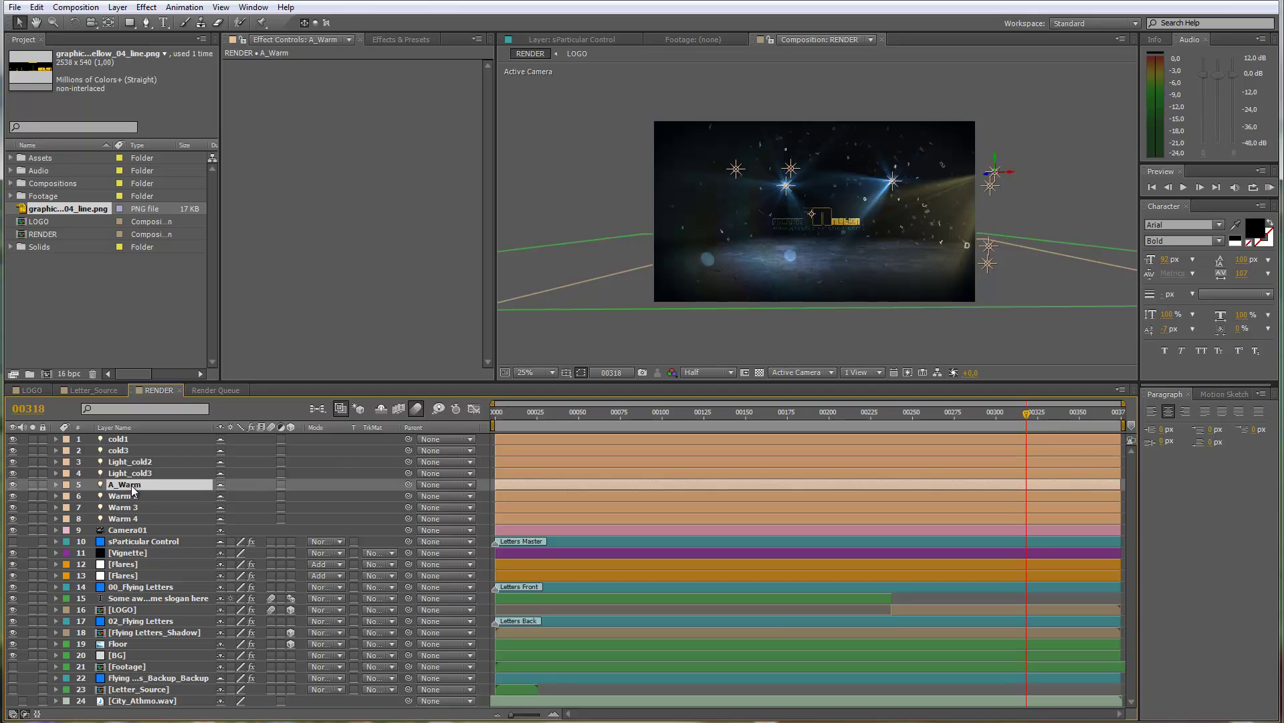
pyautogui.keyDown('shift'); pyautogui.click(132, 519); pyautogui.keyUp('shift')
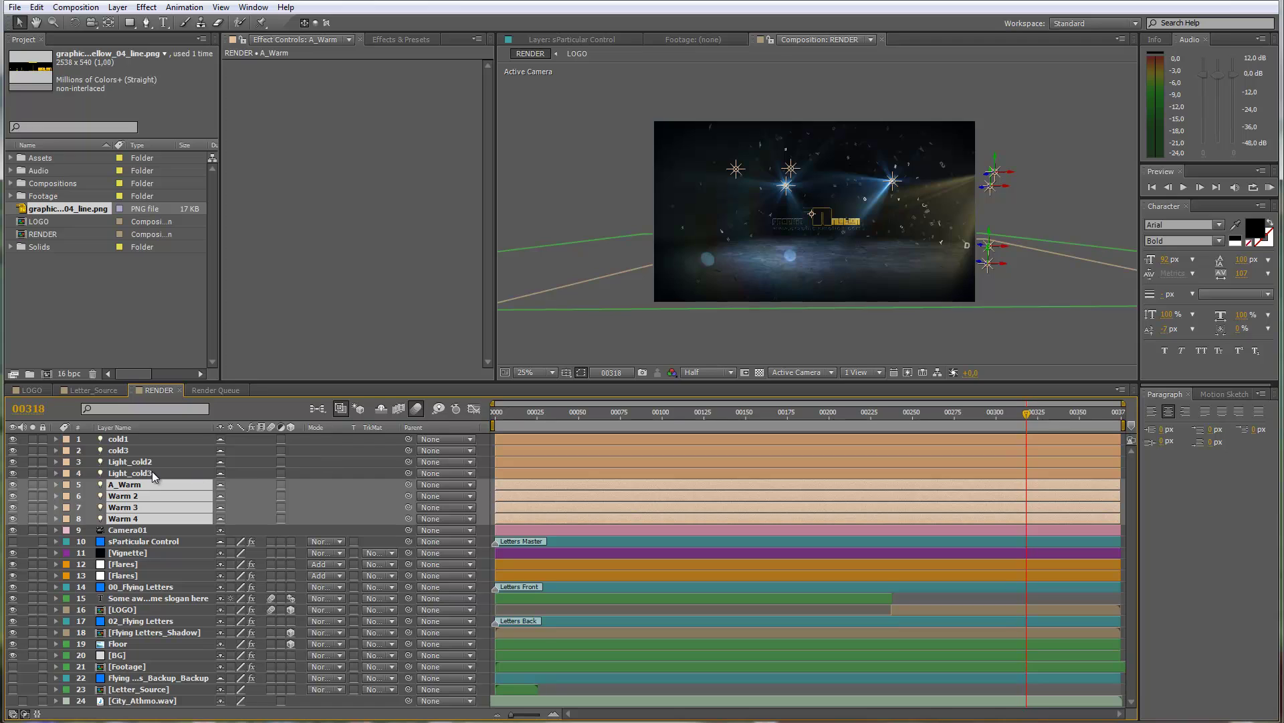
pyautogui.click(134, 485)
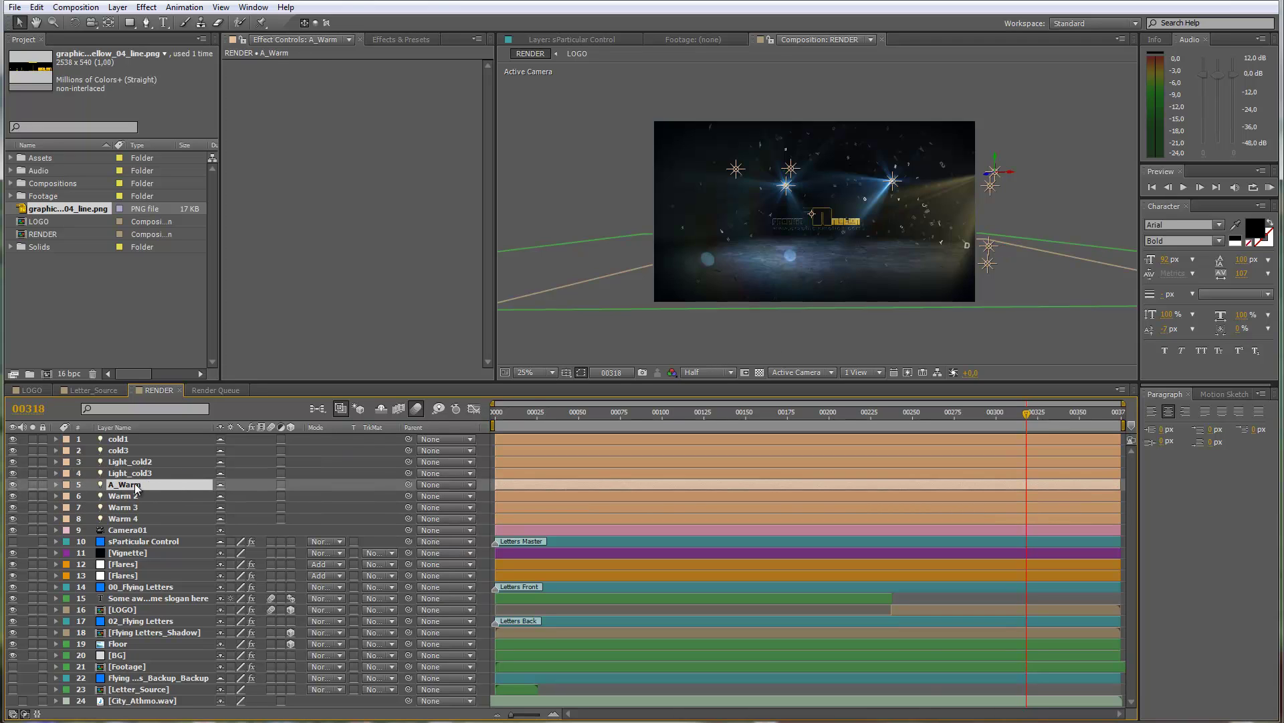
pyautogui.click(14, 485)
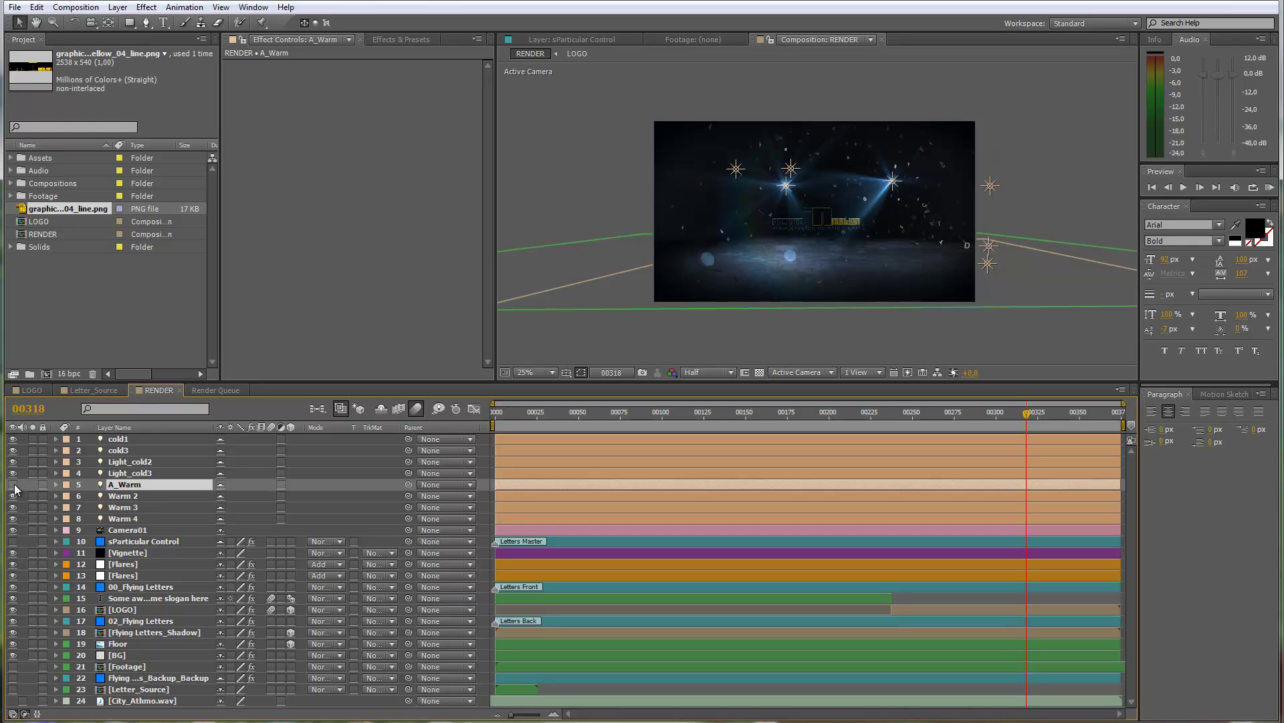
pyautogui.click(13, 484)
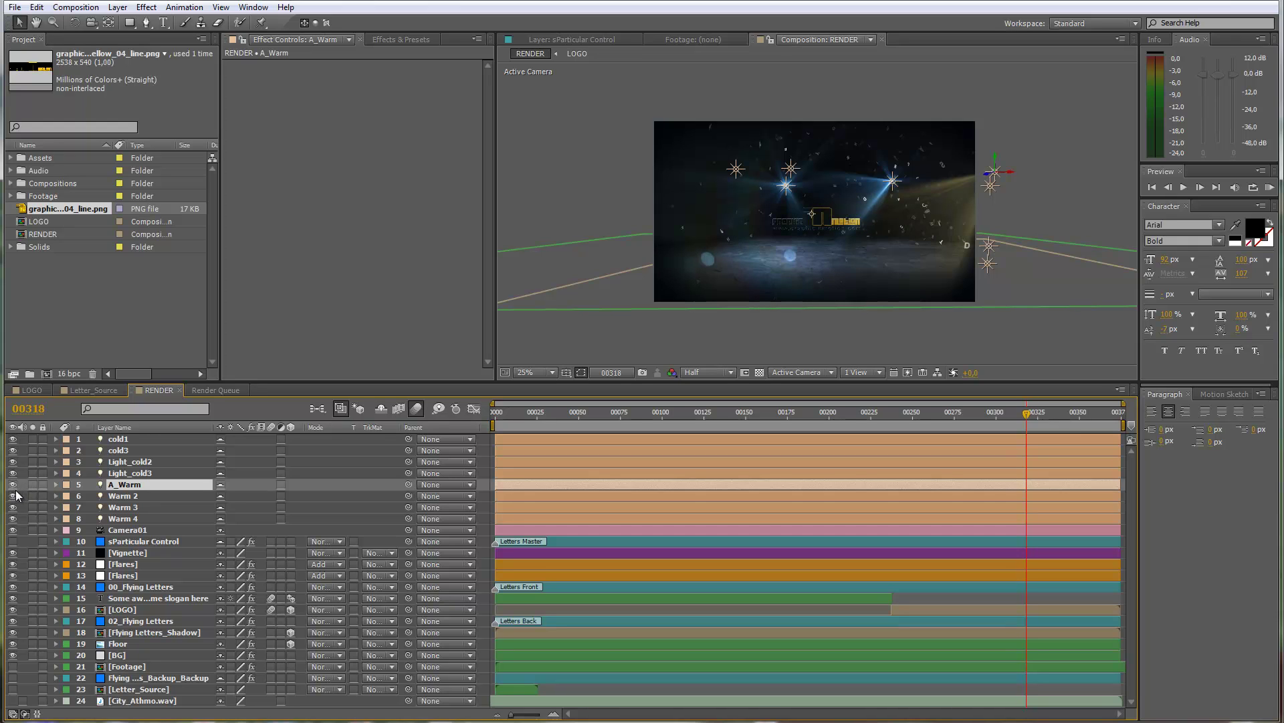
# Select the four cold lights, expand their Light Options and enlarge the timeline area to show them all
pyautogui.click(128, 474)
pyautogui.keyDown('shift'); pyautogui.click(120, 439); pyautogui.keyUp('shift')
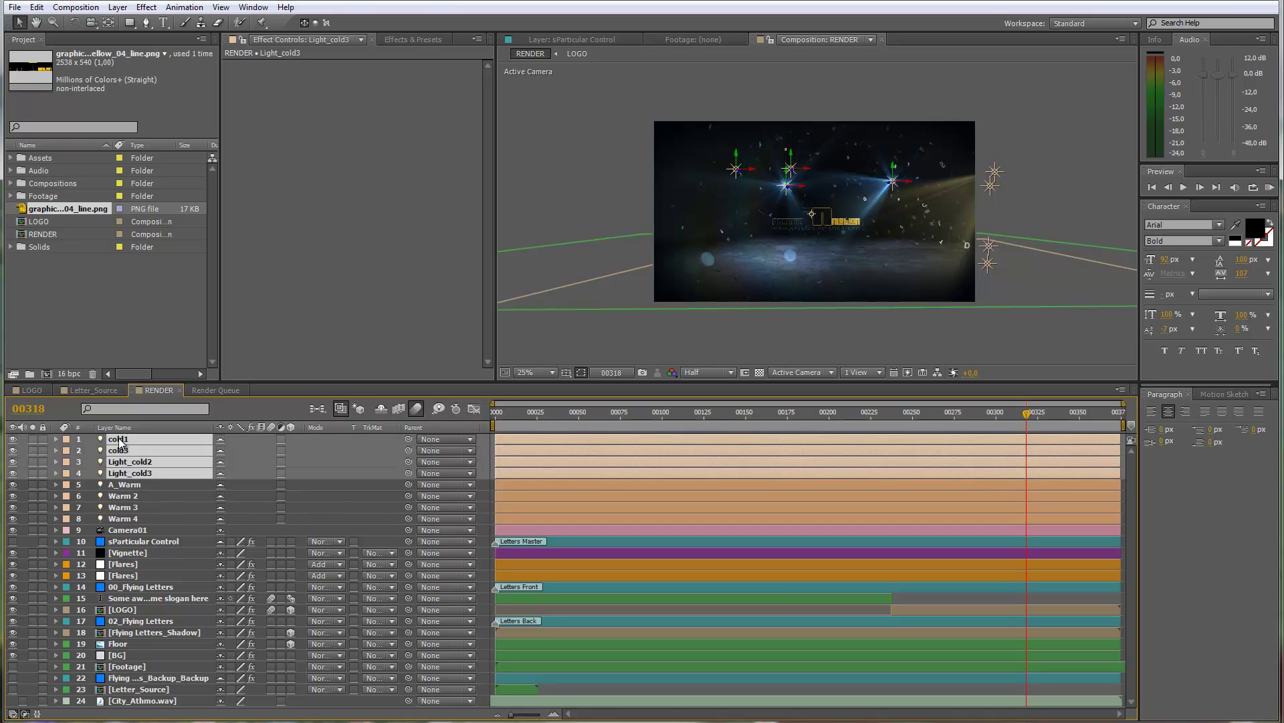
pyautogui.press('a')
pyautogui.press('a')
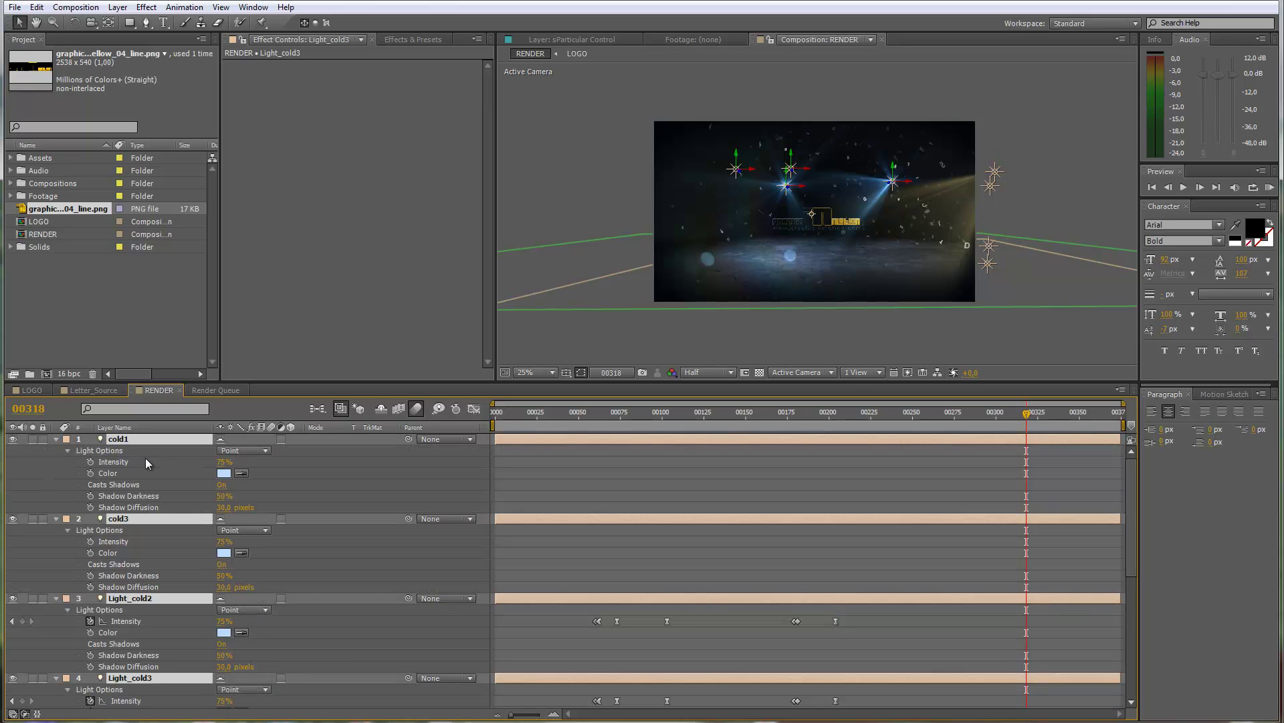
pyautogui.moveTo(412, 386); pyautogui.dragTo(423, 299)
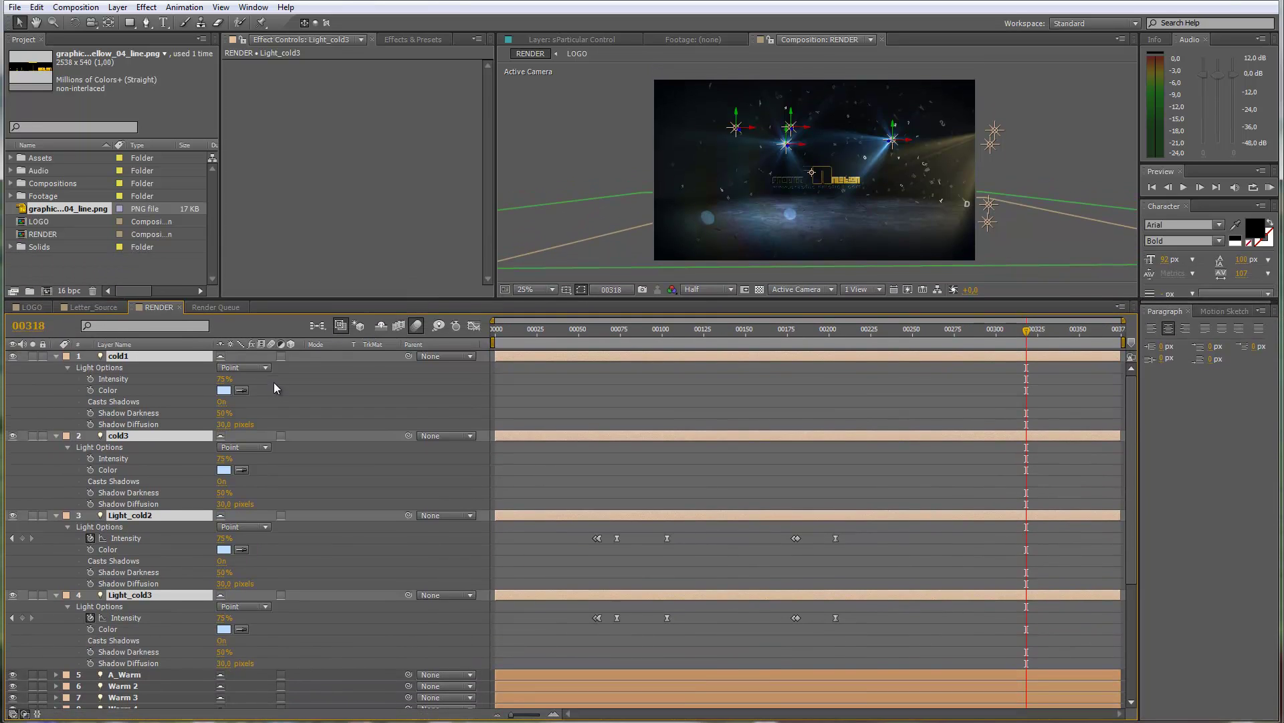
# Change the colour of all four selected cold lights to light purple, E0BDFC
pyautogui.click(222, 392)
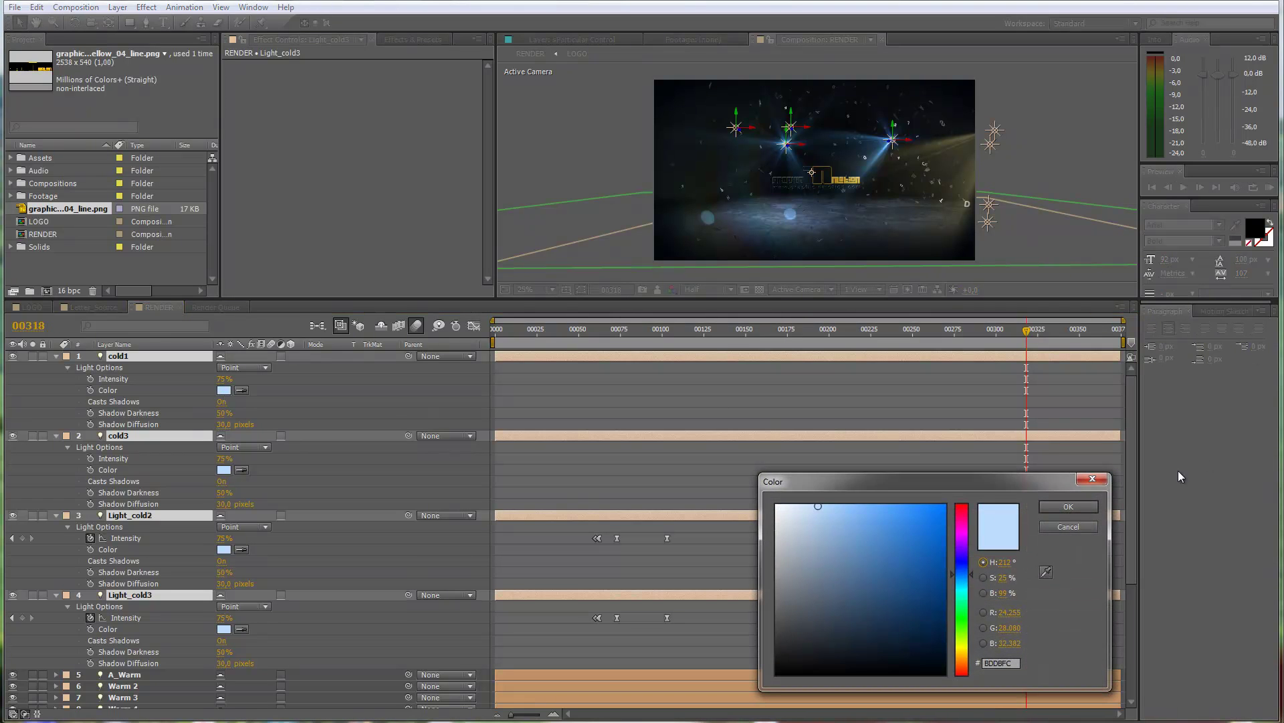
pyautogui.click(966, 539)
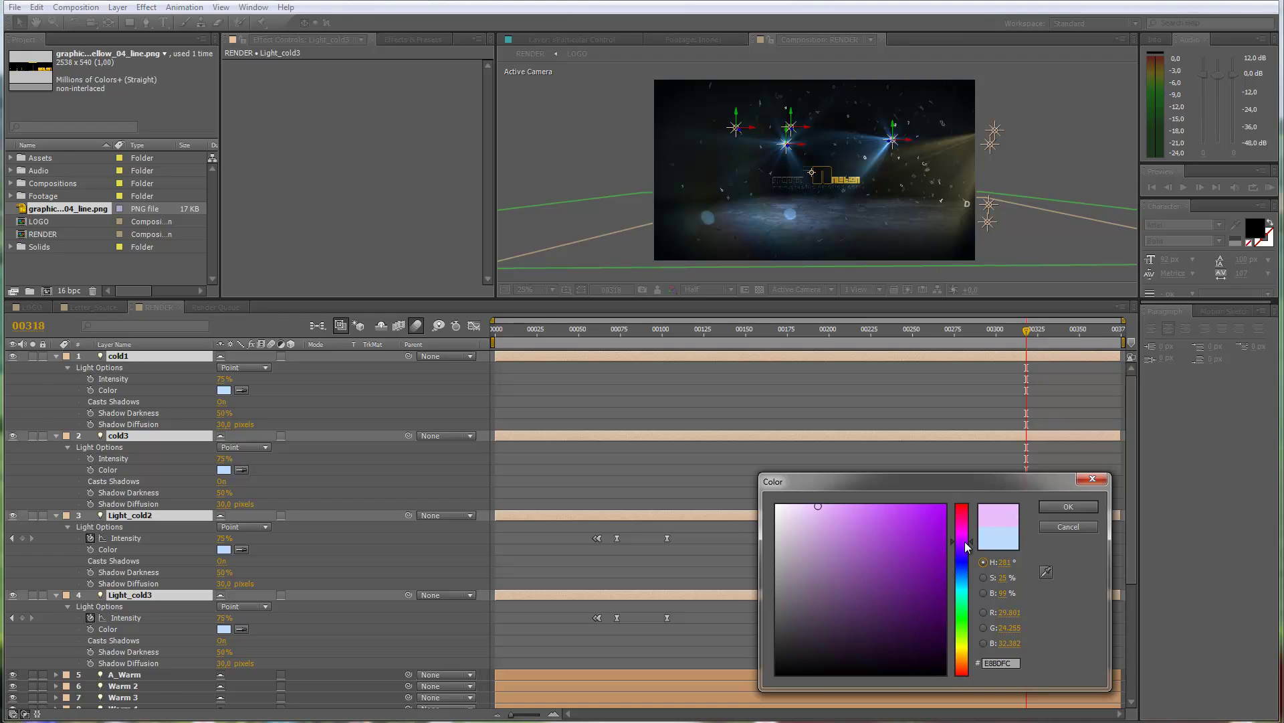
pyautogui.moveTo(965, 542); pyautogui.dragTo(965, 544)
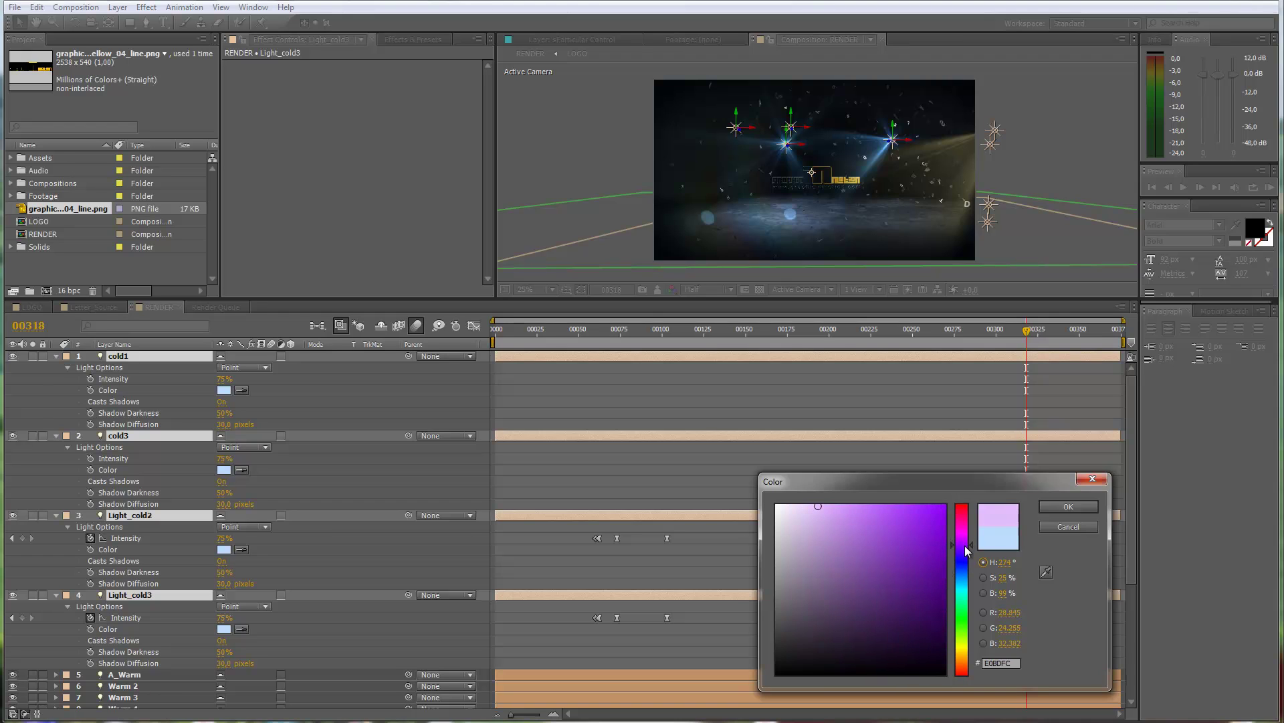
pyautogui.click(1061, 507)
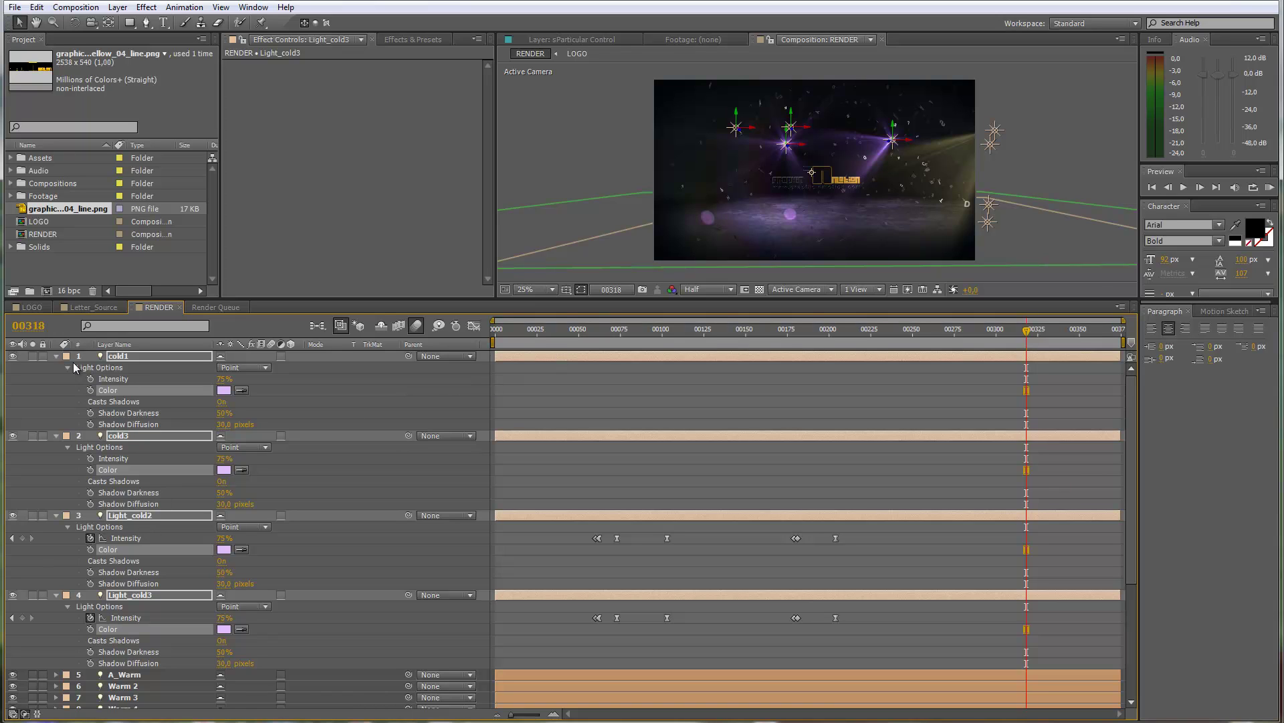
# Collapse the cold lights, select the four warm lights and expand their Light Options
pyautogui.click(55, 357)
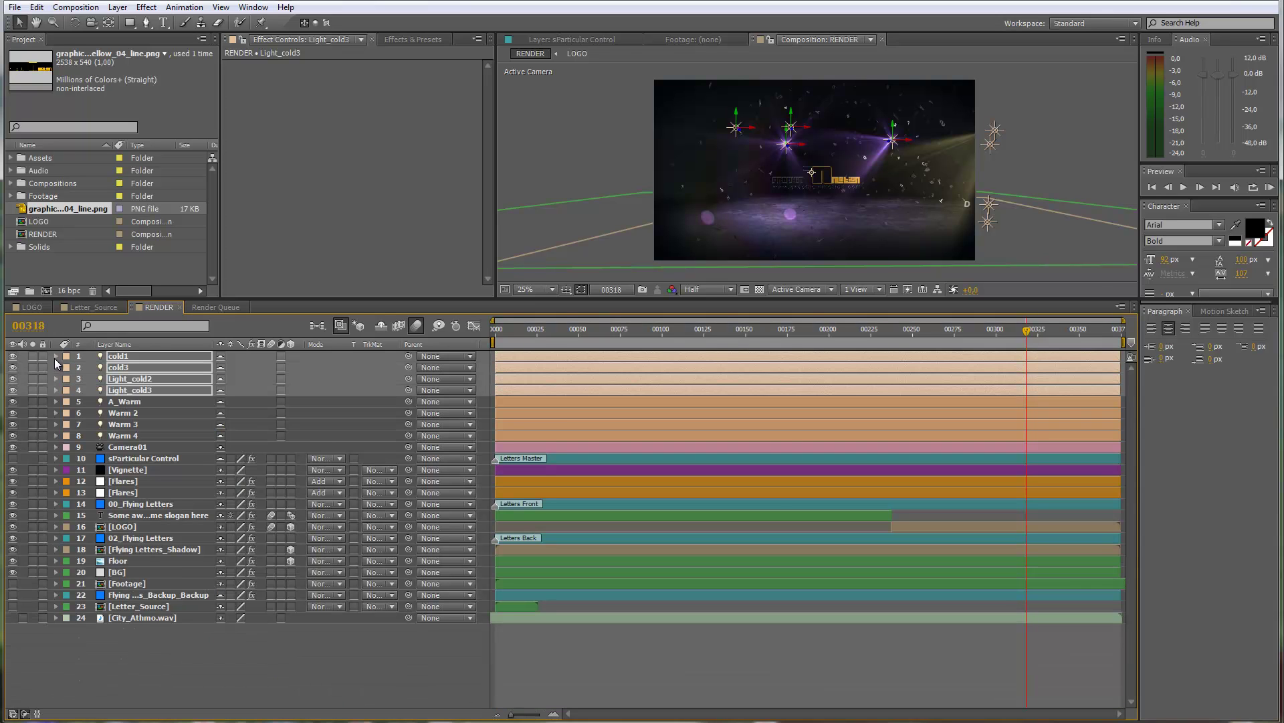
pyautogui.keyDown('shift'); pyautogui.click(142, 436); pyautogui.keyUp('shift')
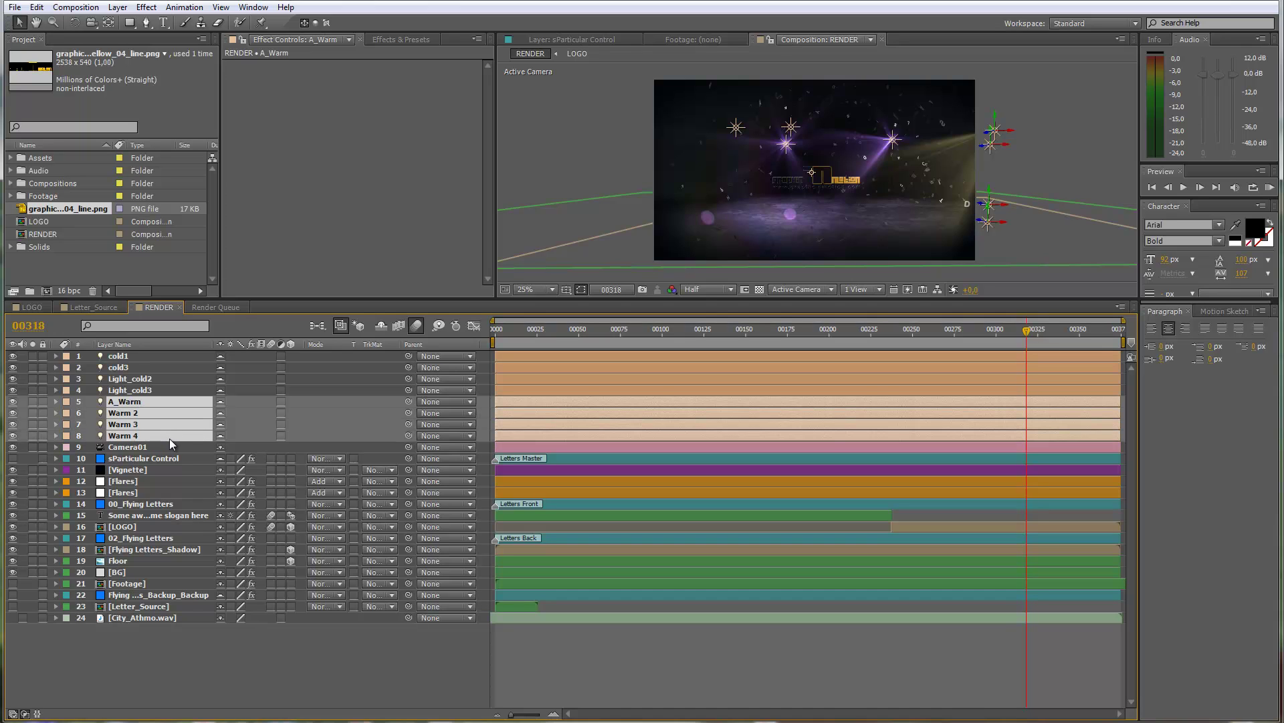
pyautogui.press('a')
pyautogui.press('a')
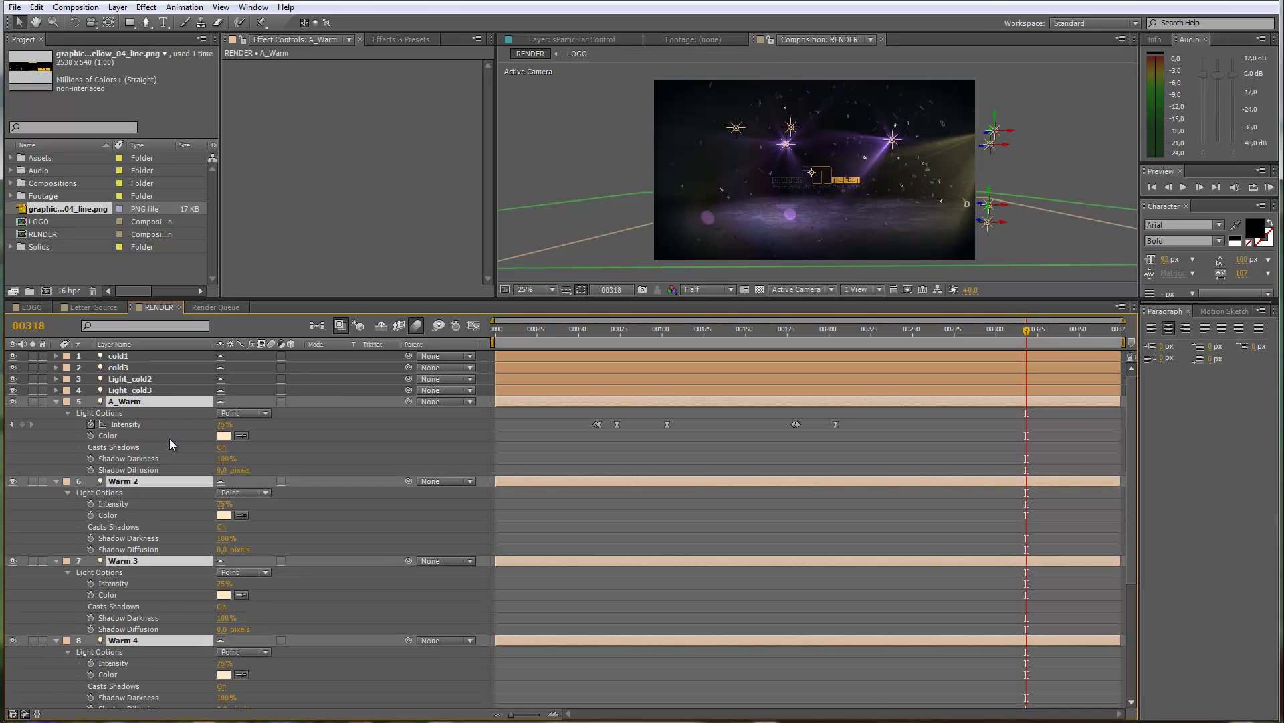
# Change the colour of all four selected warm lights to light mint green, check the scene and collapse their properties
pyautogui.click(224, 435)
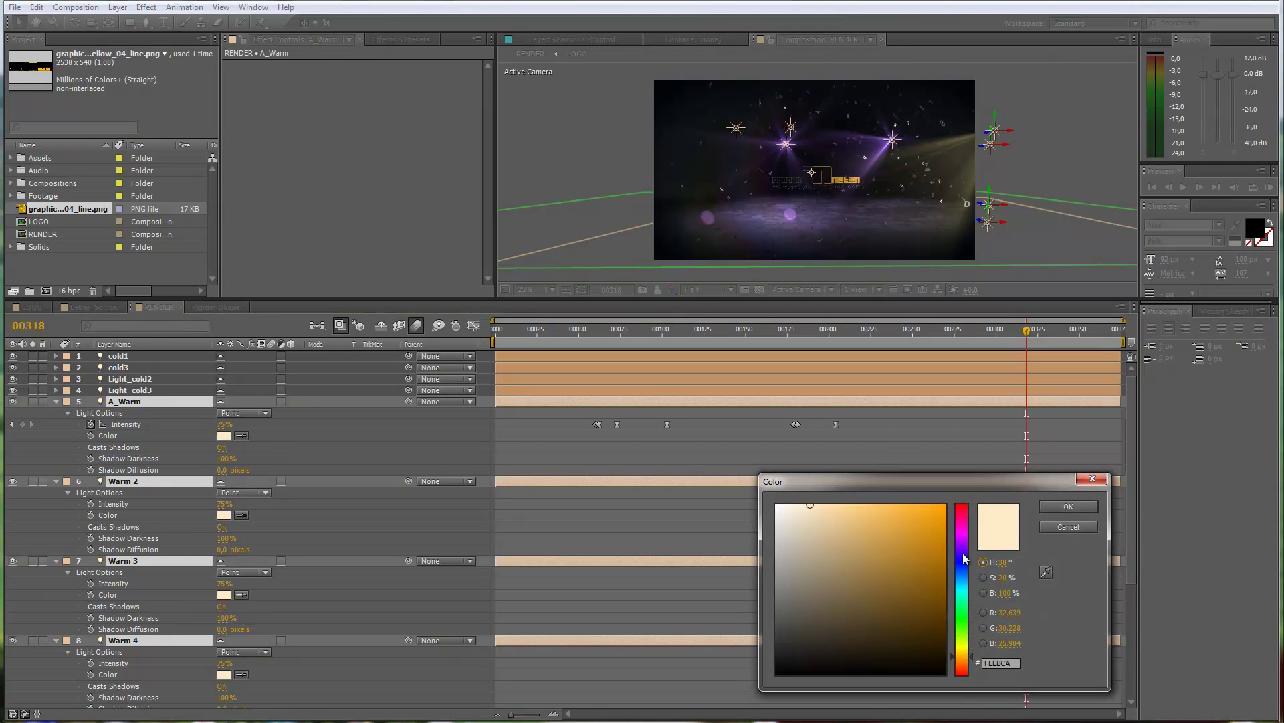
pyautogui.click(965, 604)
pyautogui.moveTo(962, 603); pyautogui.dragTo(962, 606)
pyautogui.click(1069, 507)
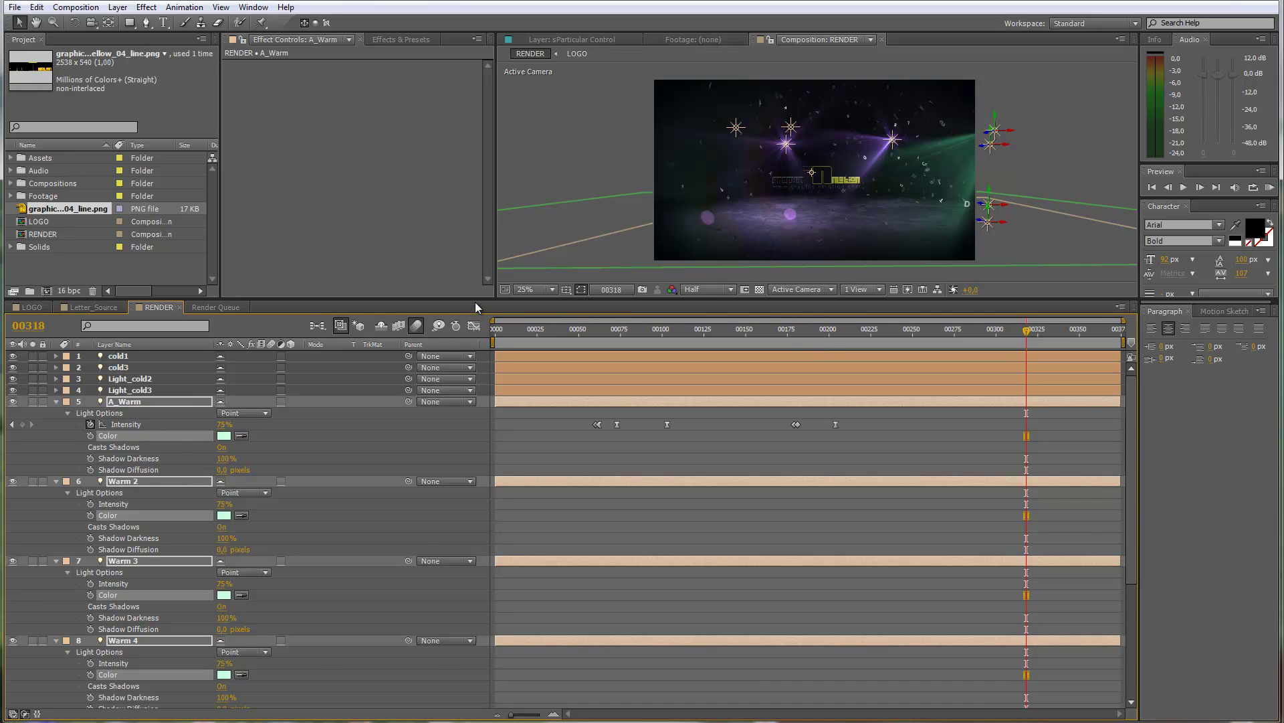
pyautogui.moveTo(475, 303); pyautogui.dragTo(475, 515)
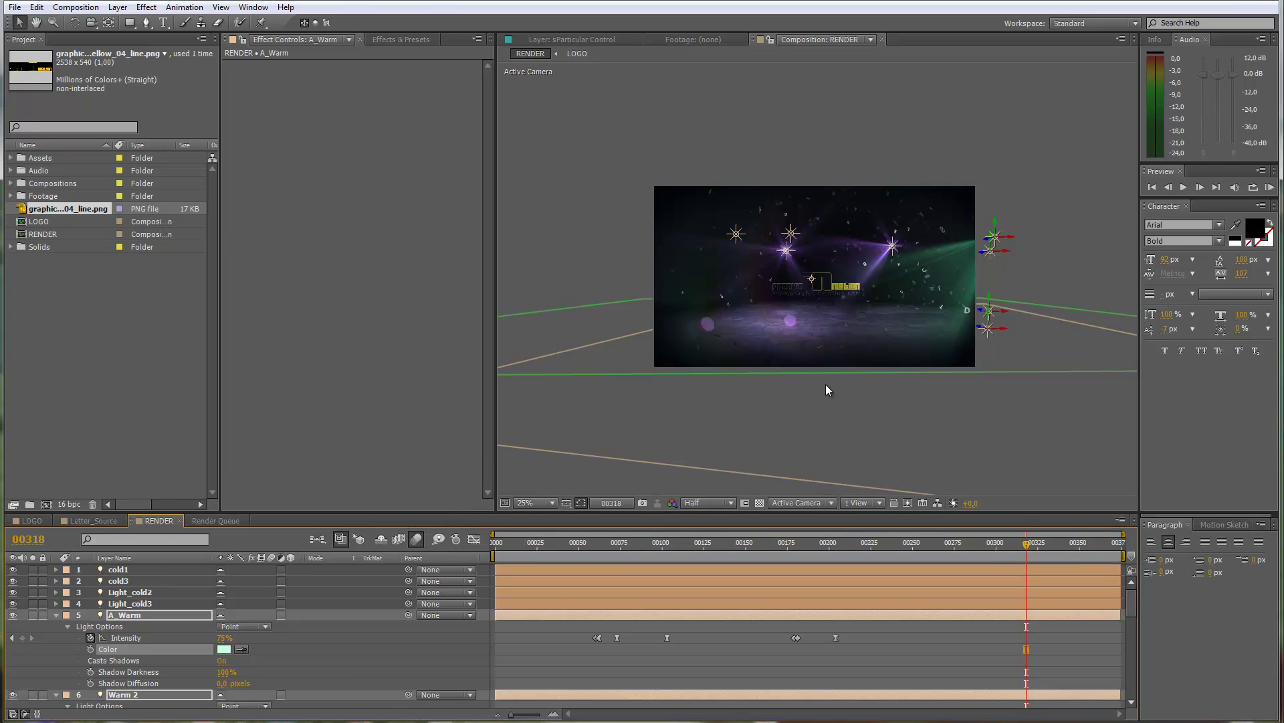
pyautogui.press('.')
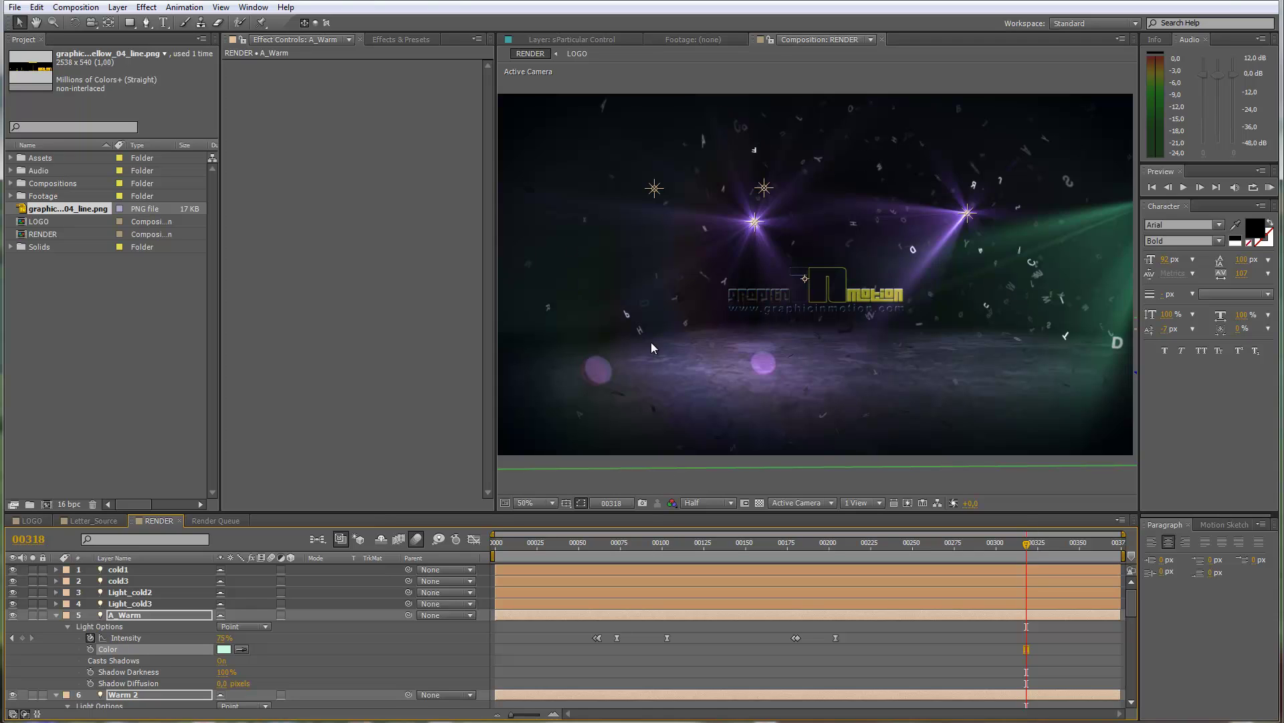
pyautogui.click(57, 614)
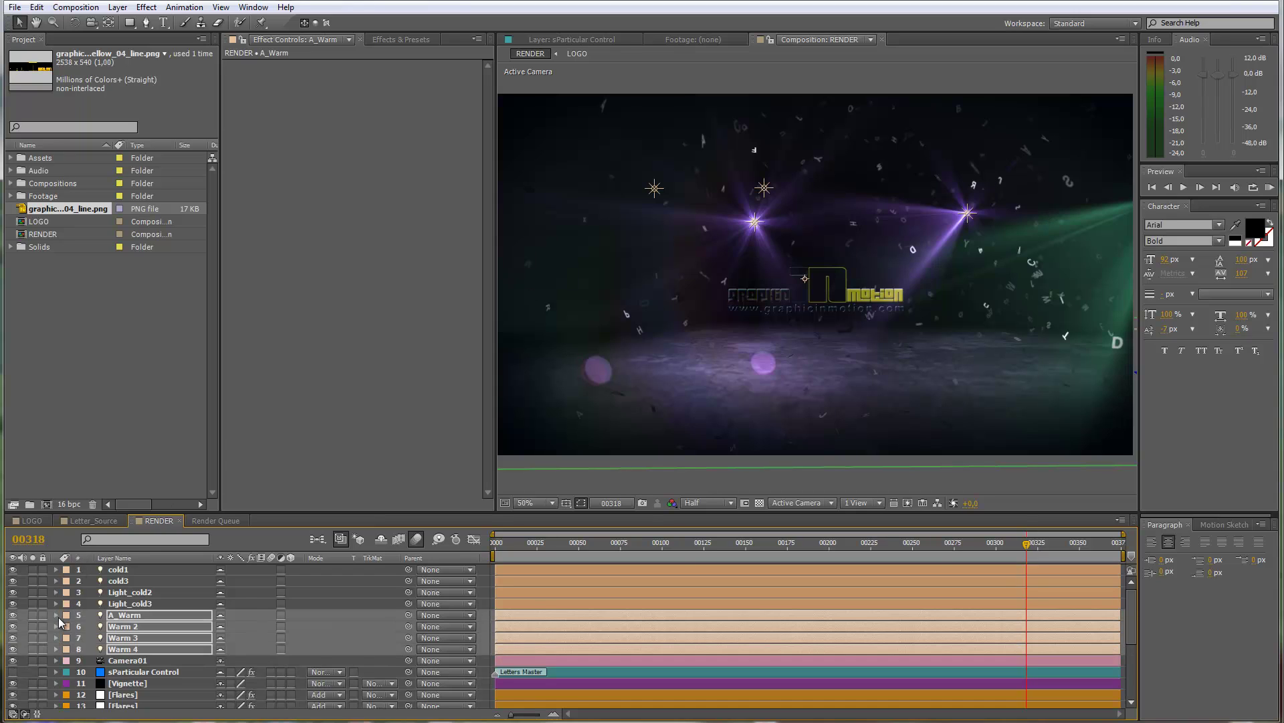
# In the Letter_Source composition, set the text colour of the letter layers A to M to green, 14C836
pyautogui.click(106, 522)
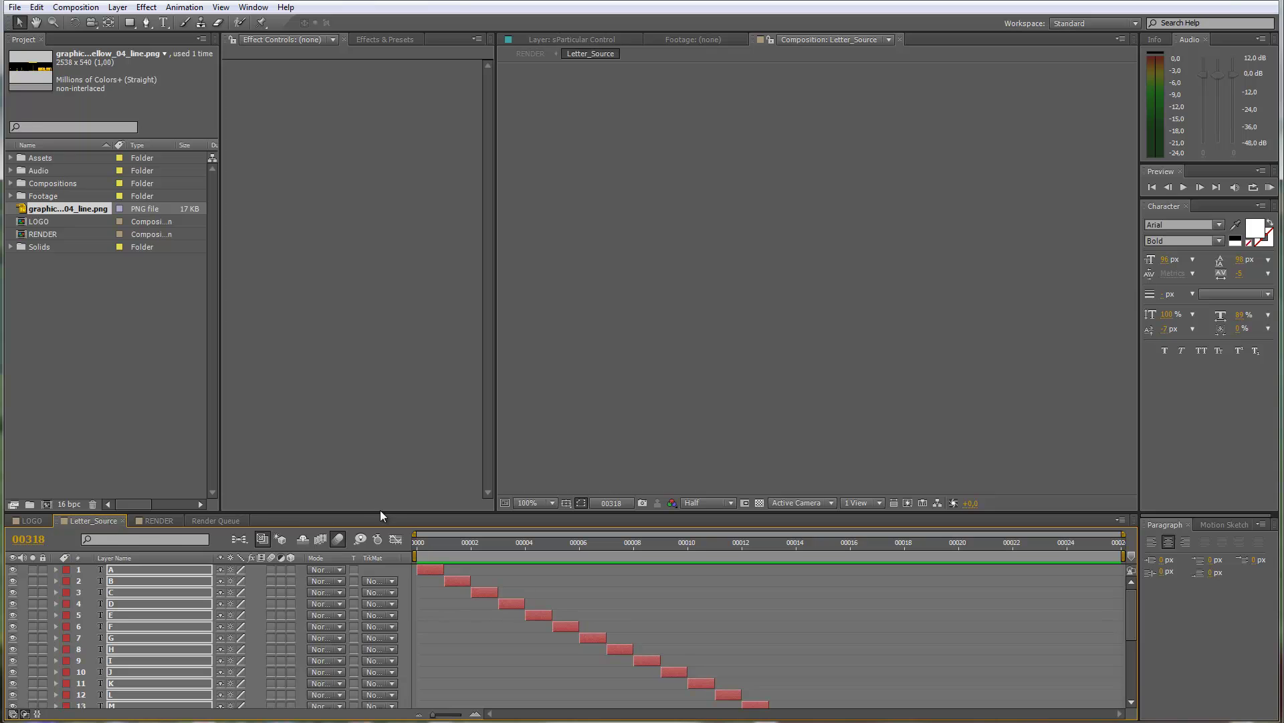
pyautogui.moveTo(379, 512); pyautogui.dragTo(770, 386)
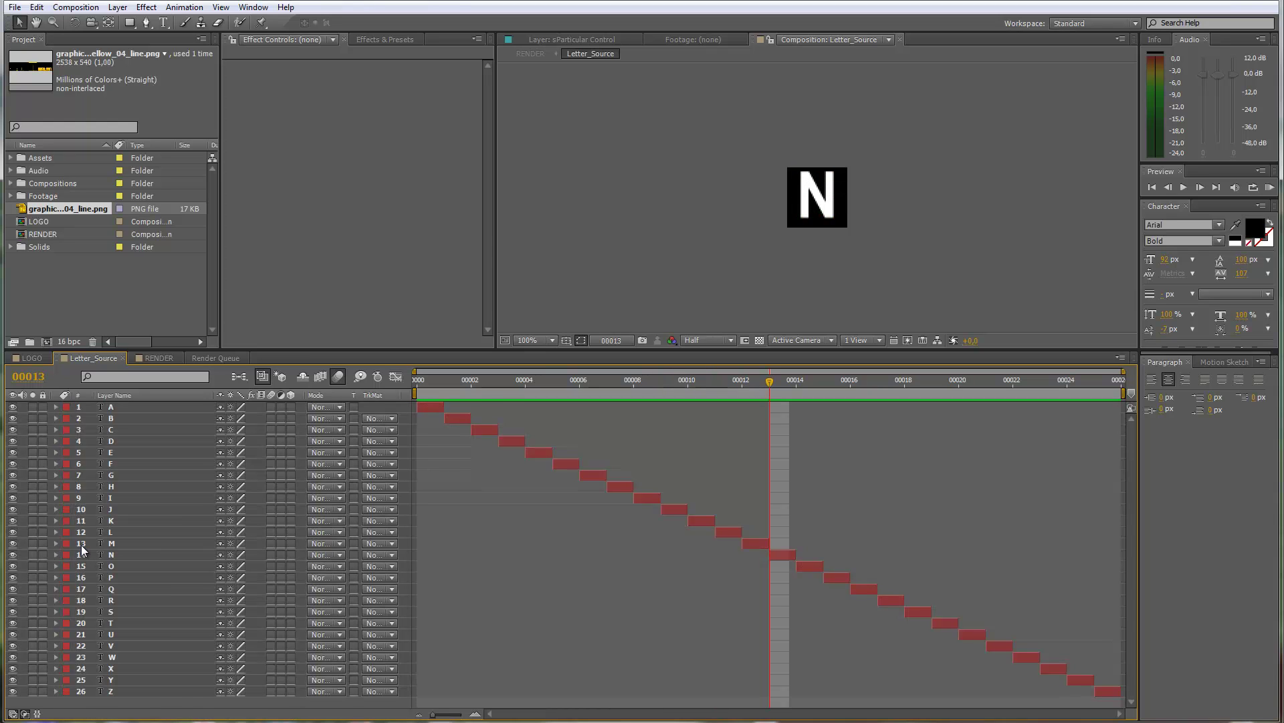
pyautogui.click(114, 407)
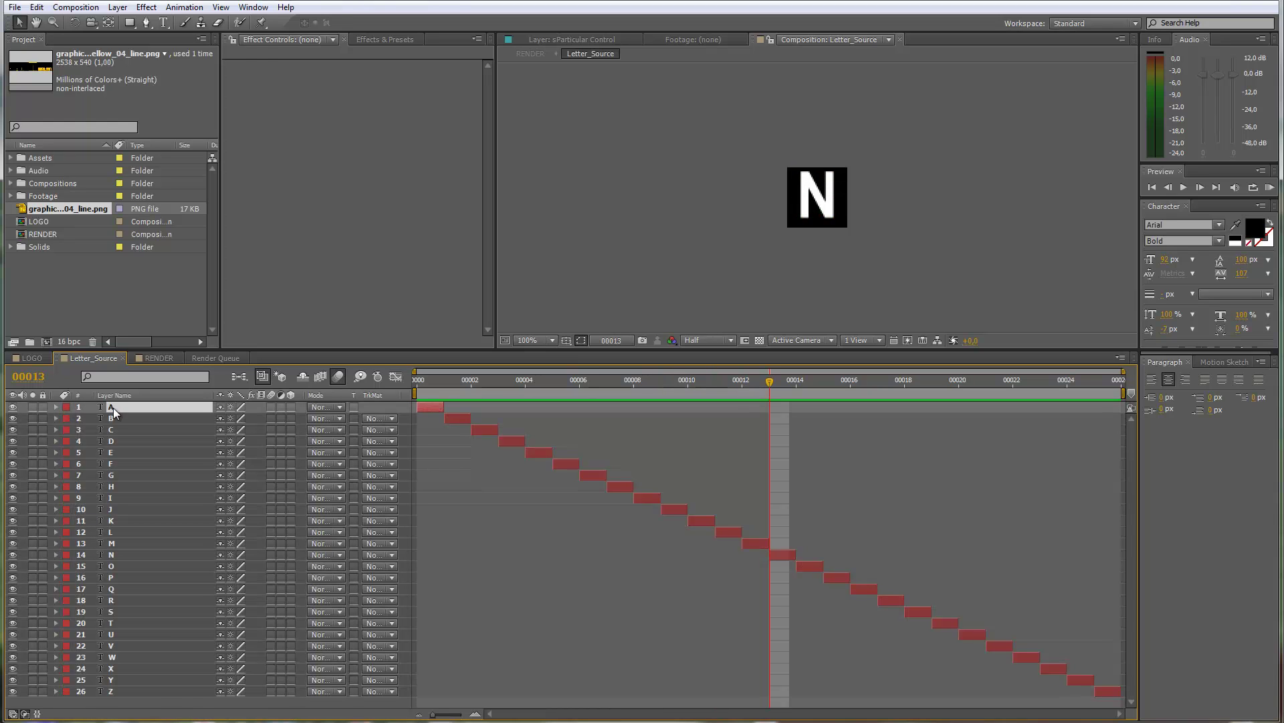
pyautogui.keyDown('shift'); pyautogui.click(113, 545); pyautogui.keyUp('shift')
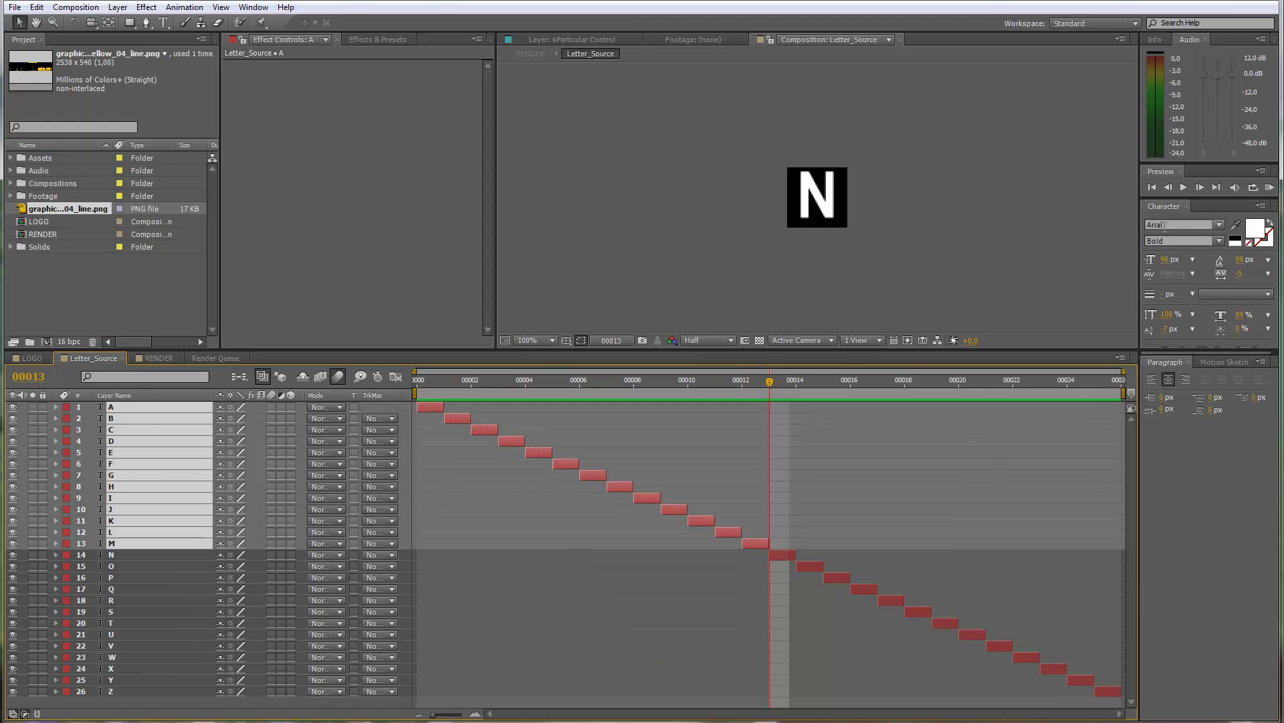
pyautogui.click(1255, 228)
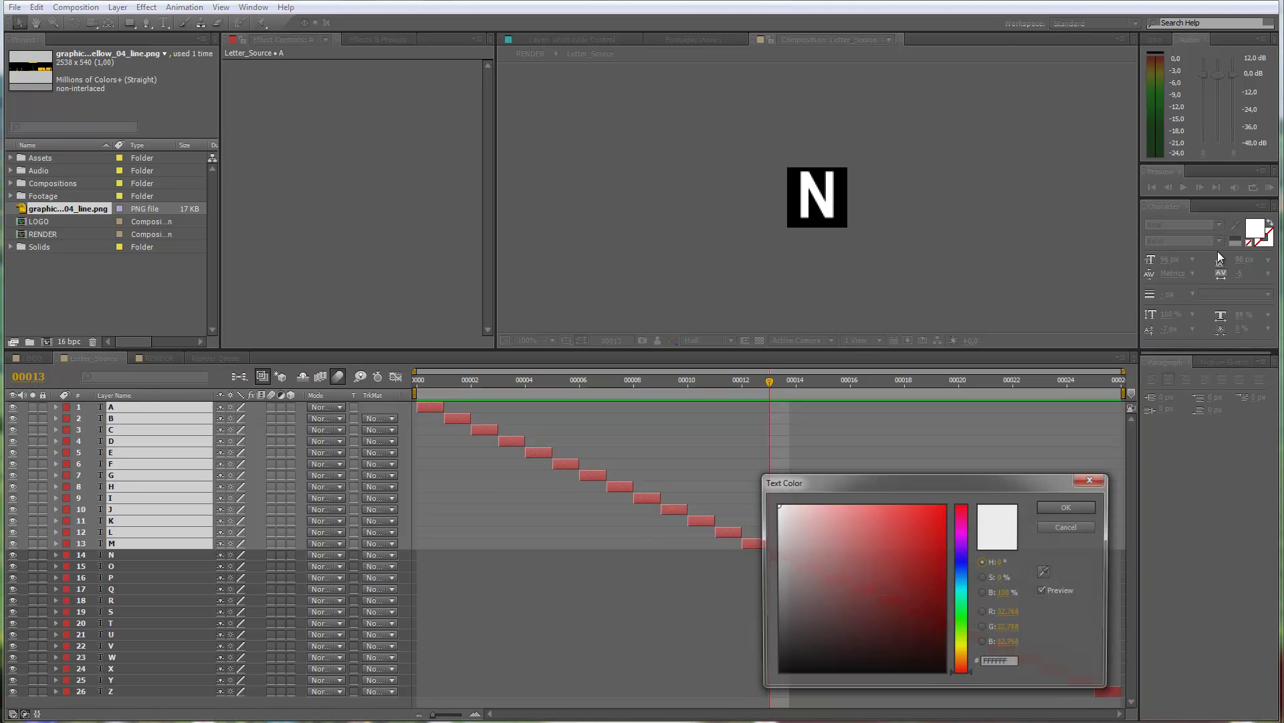
pyautogui.moveTo(962, 574); pyautogui.dragTo(967, 613)
pyautogui.click(910, 541)
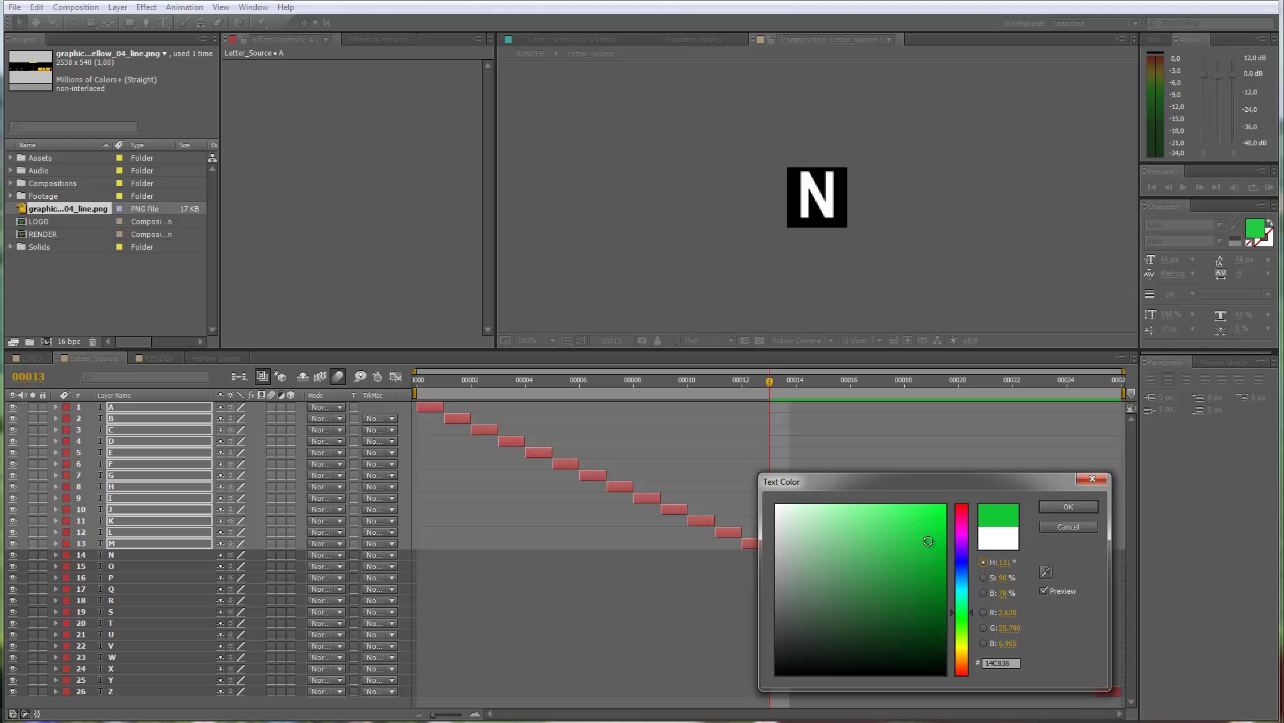
pyautogui.click(1061, 508)
# Check the recoloured letters in Letter_Source and as flying letters in the RENDER composition
pyautogui.moveTo(737, 388); pyautogui.dragTo(695, 428)
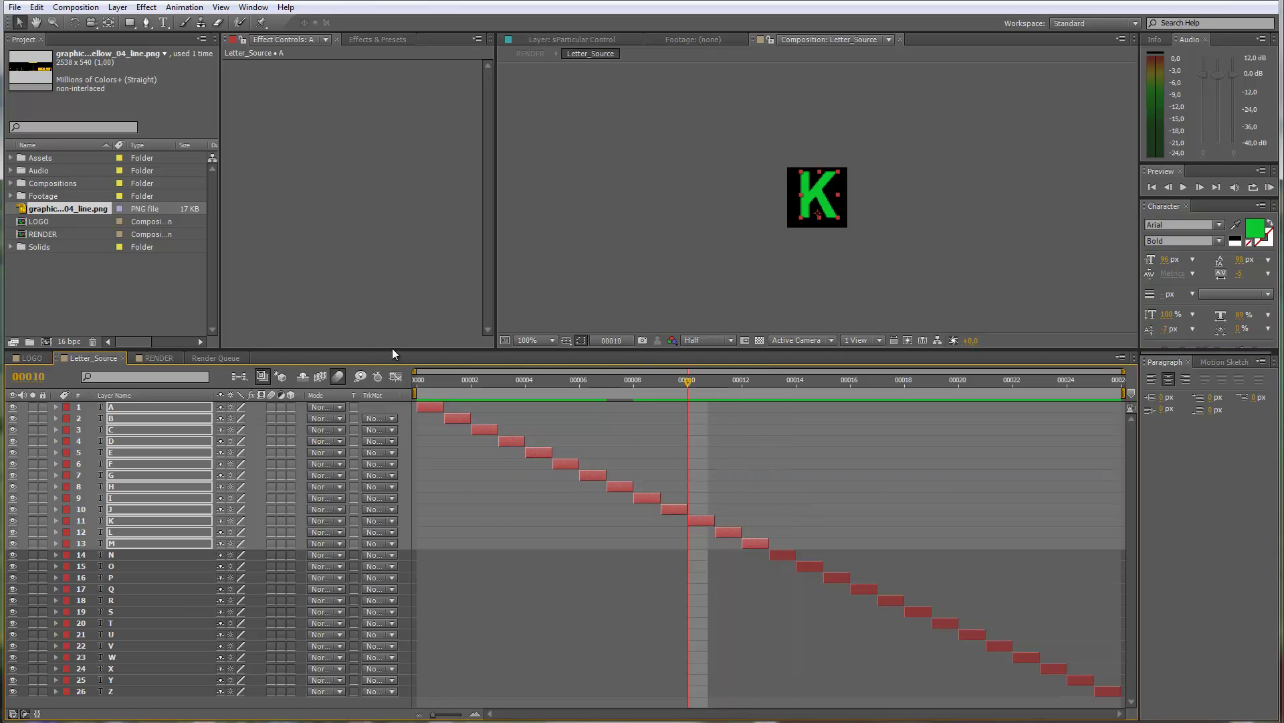
pyautogui.click(158, 358)
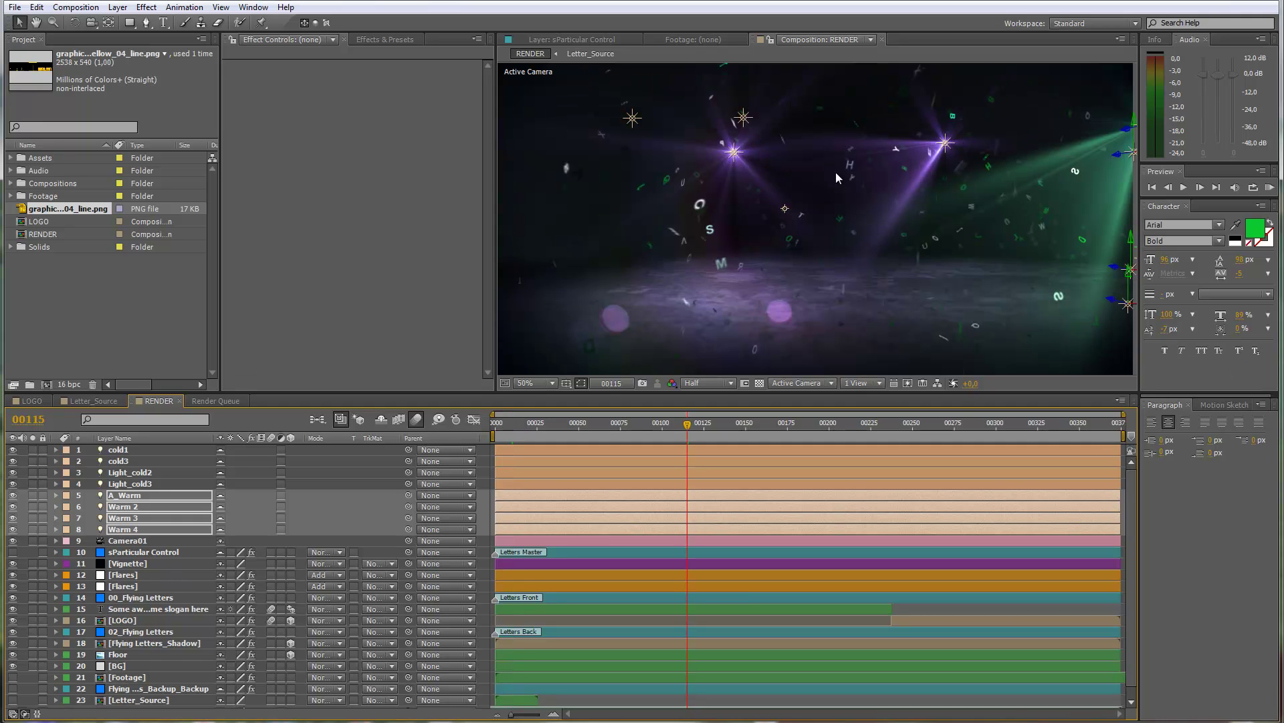
pyautogui.click(752, 425)
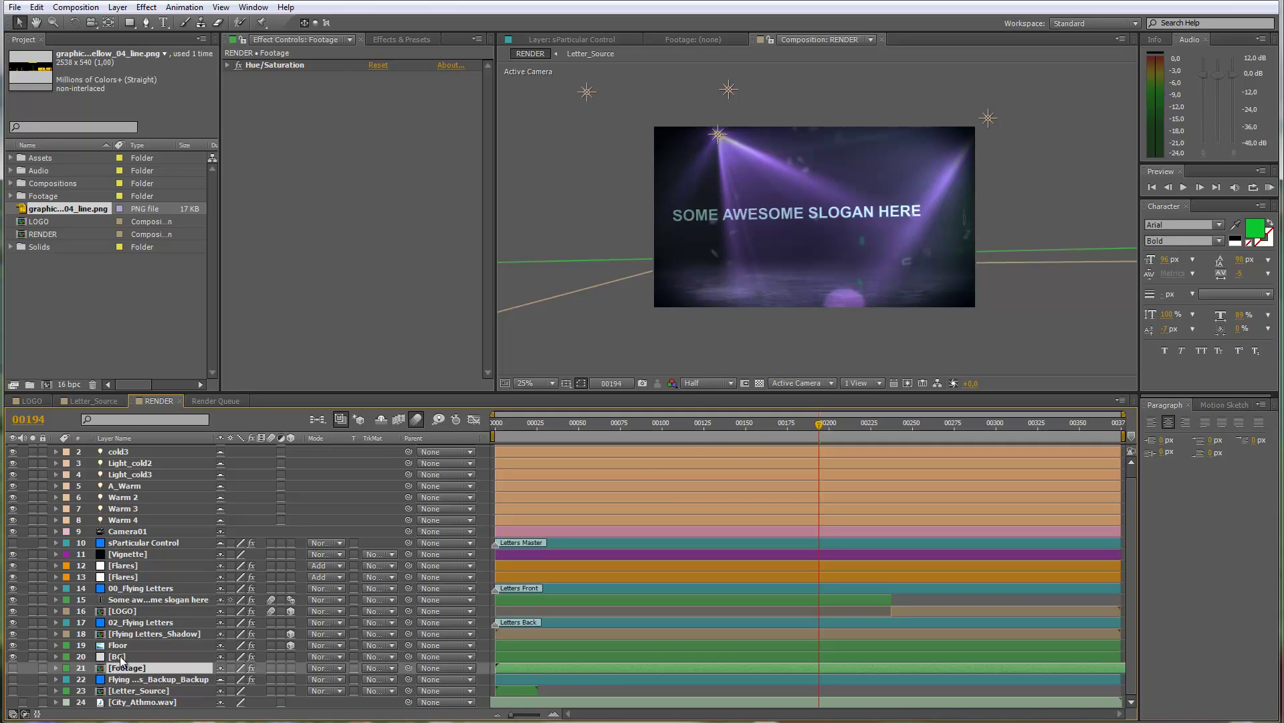
# Show the Footage layer in place of Floor and BG, preview frame 81, and expand the layer's Hue/Saturation effect
pyautogui.click(12, 668)
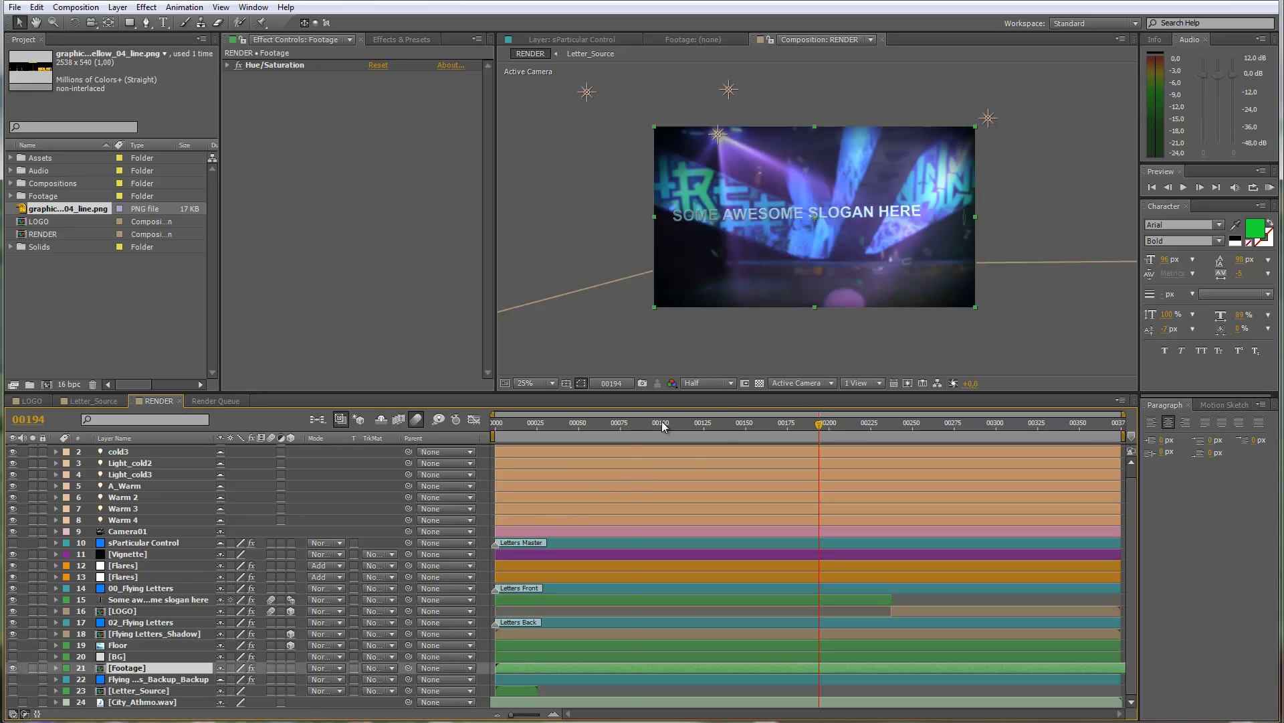
pyautogui.click(631, 426)
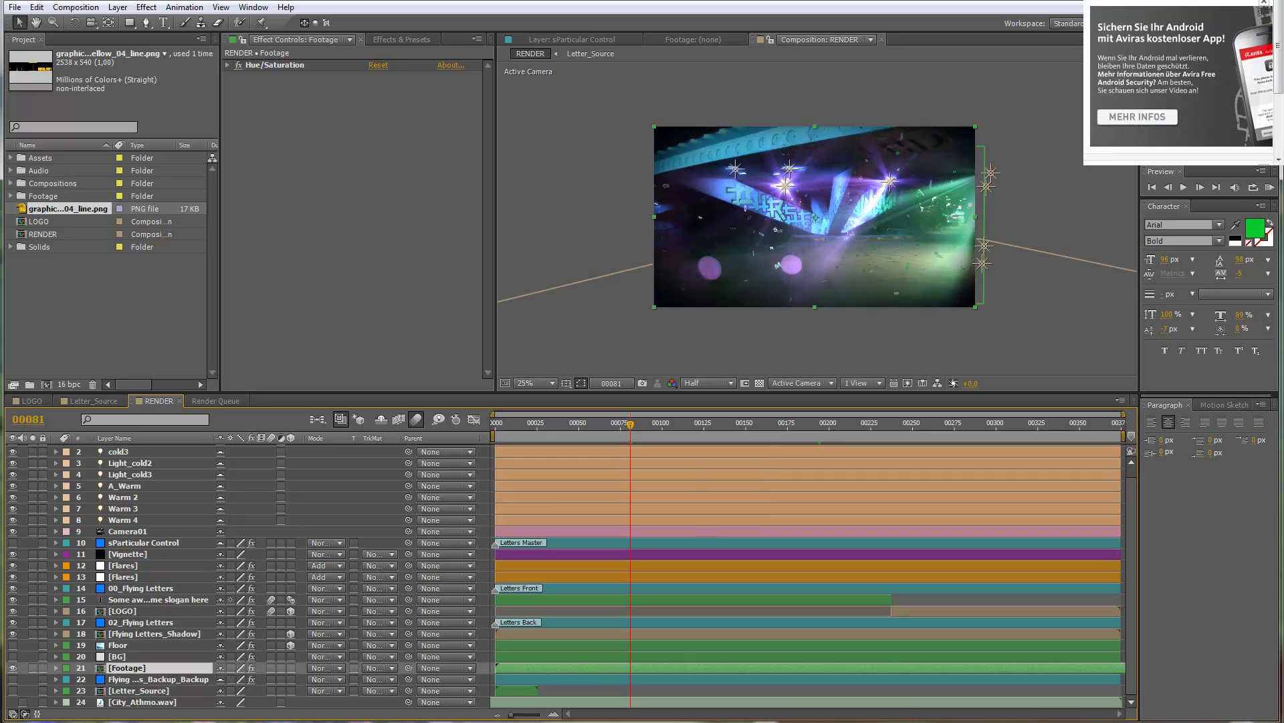
pyautogui.press('.')
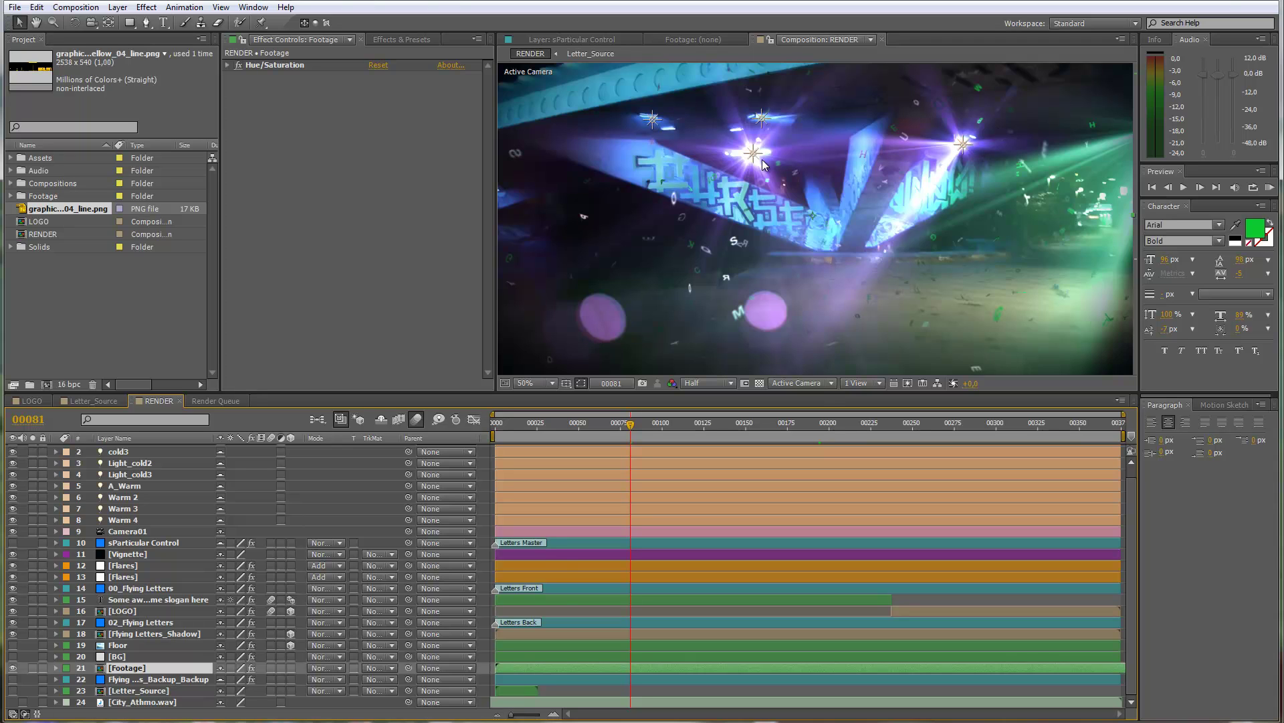
pyautogui.press(',')
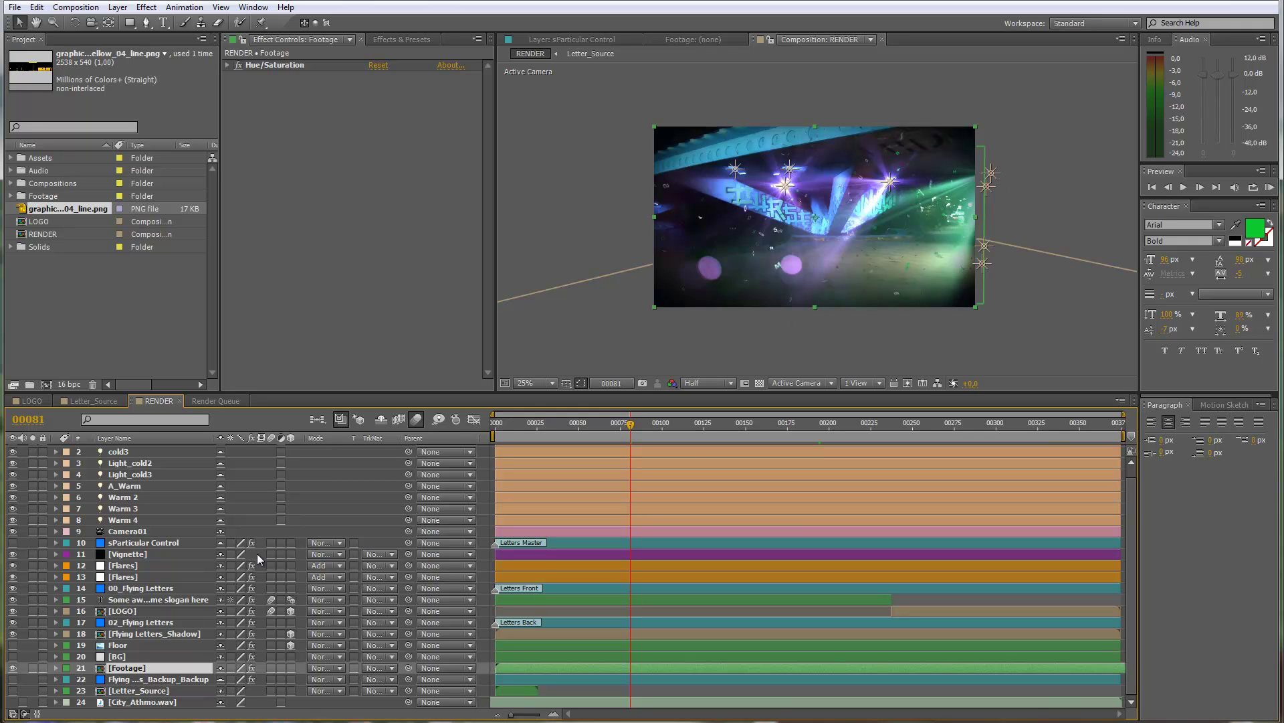
pyautogui.click(228, 66)
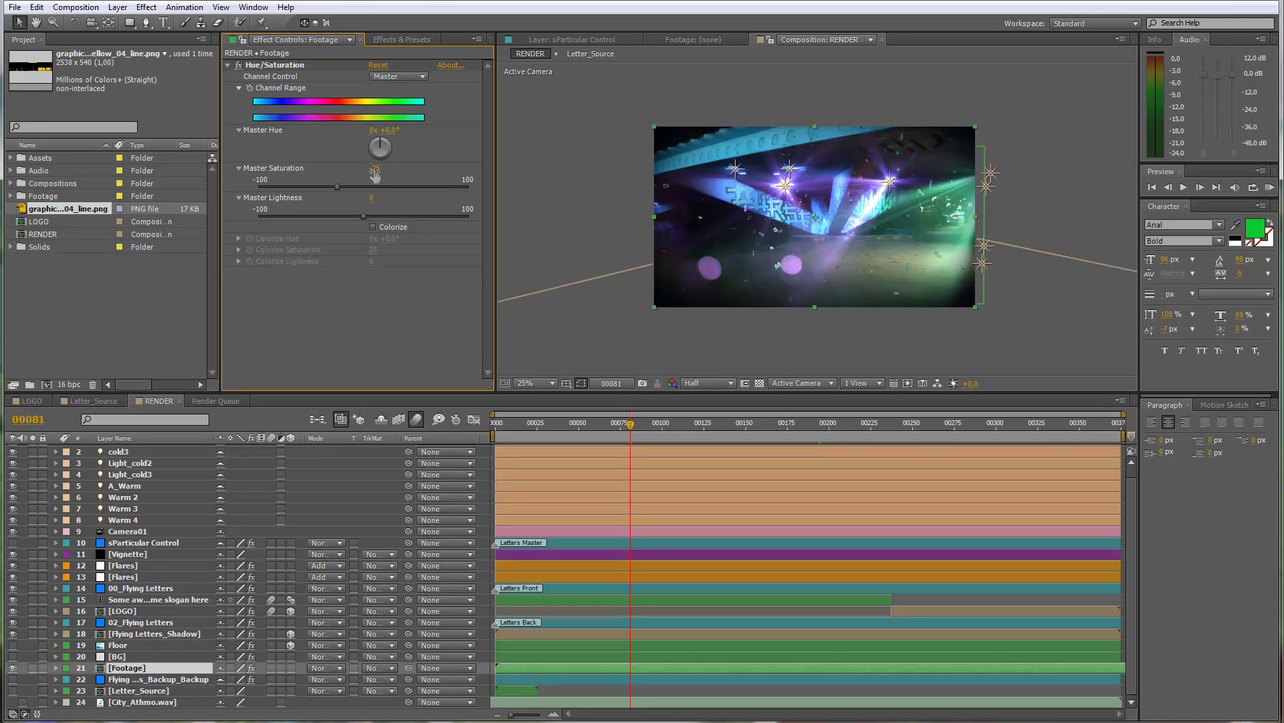
# Try a Master Saturation of -80 on the Footage layer, inspect the scene, and undo the change
pyautogui.moveTo(373, 169); pyautogui.dragTo(339, 171)
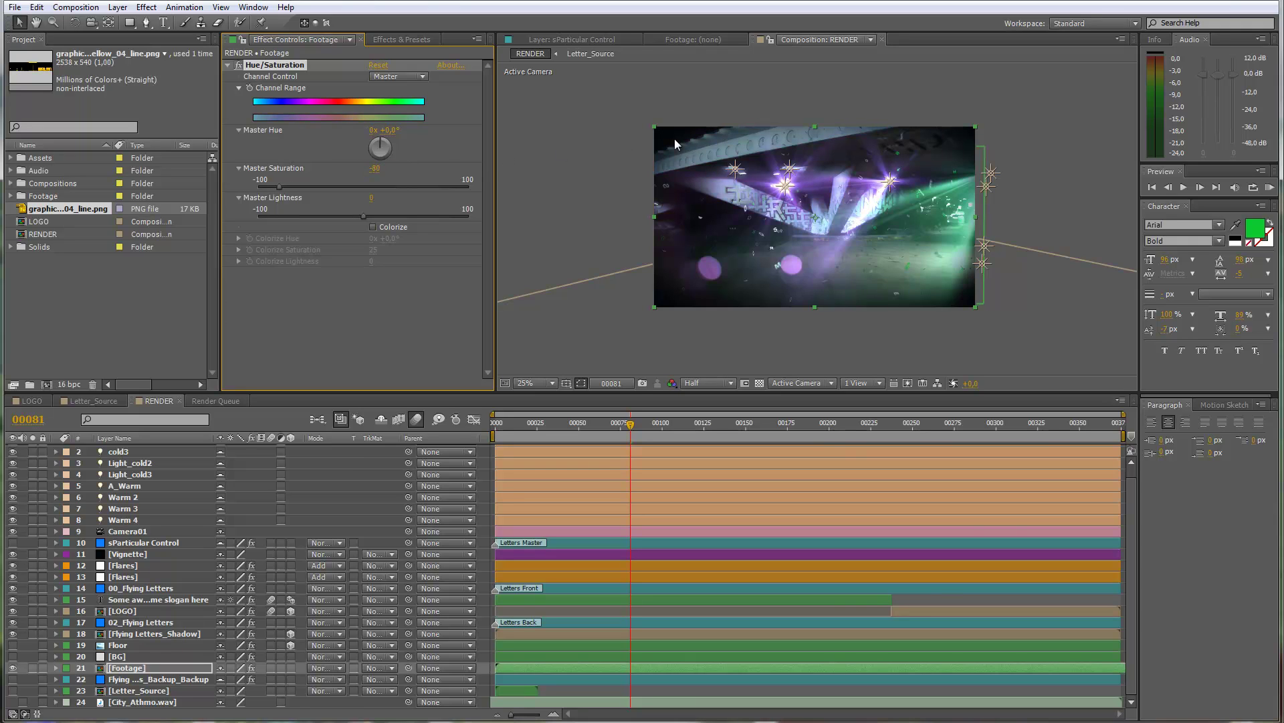
pyautogui.scroll(2, 802, 206)
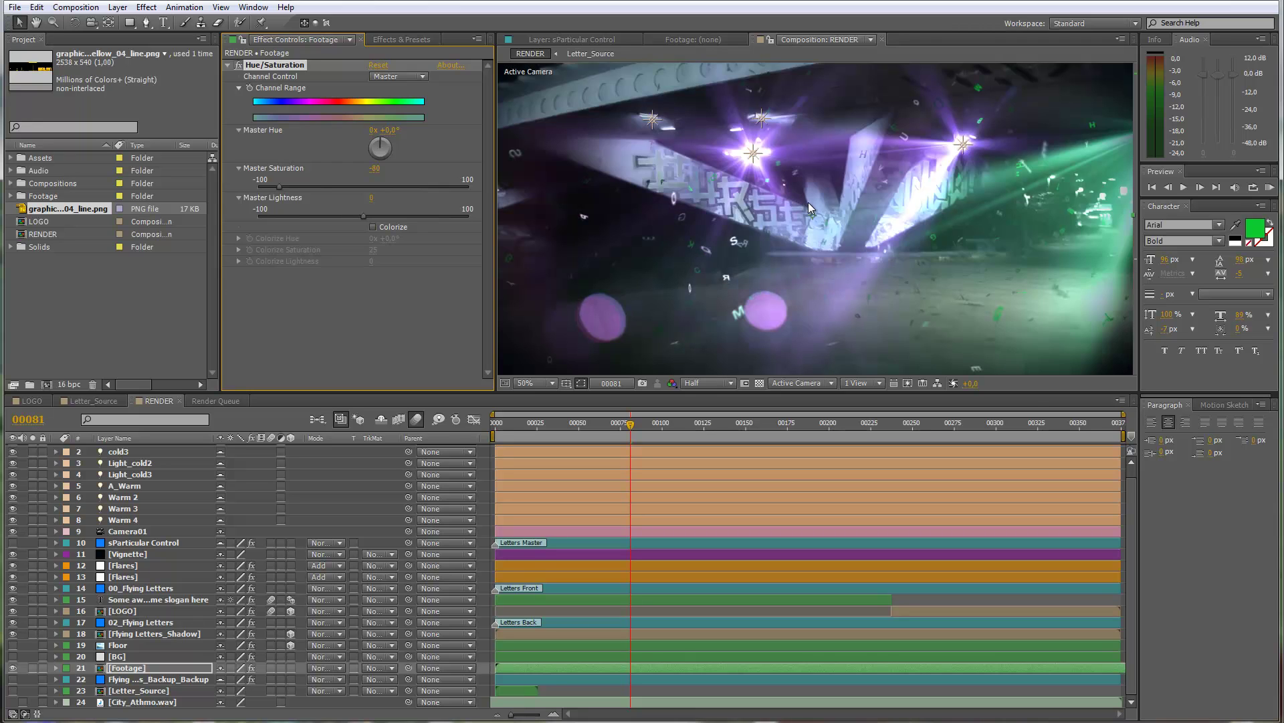
pyautogui.scroll(-2, 808, 202)
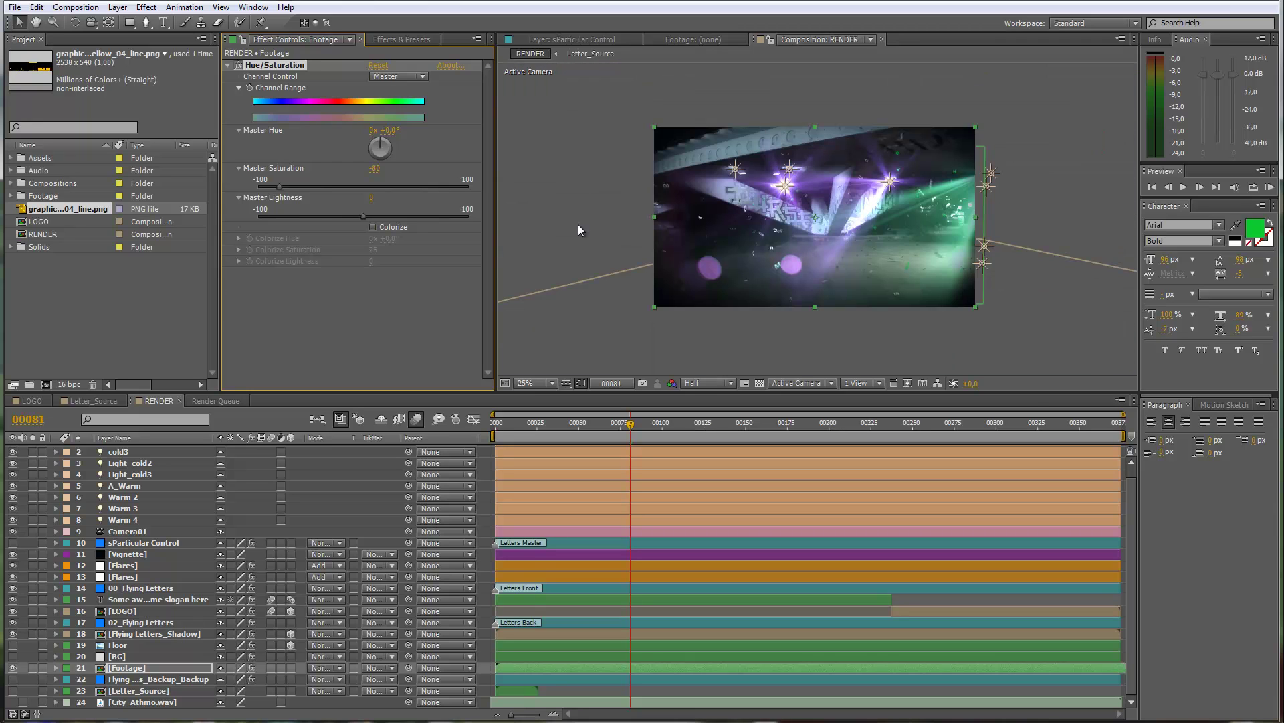
pyautogui.hotkey('ctrl', 'z')
pyautogui.scroll(2, 897, 182)
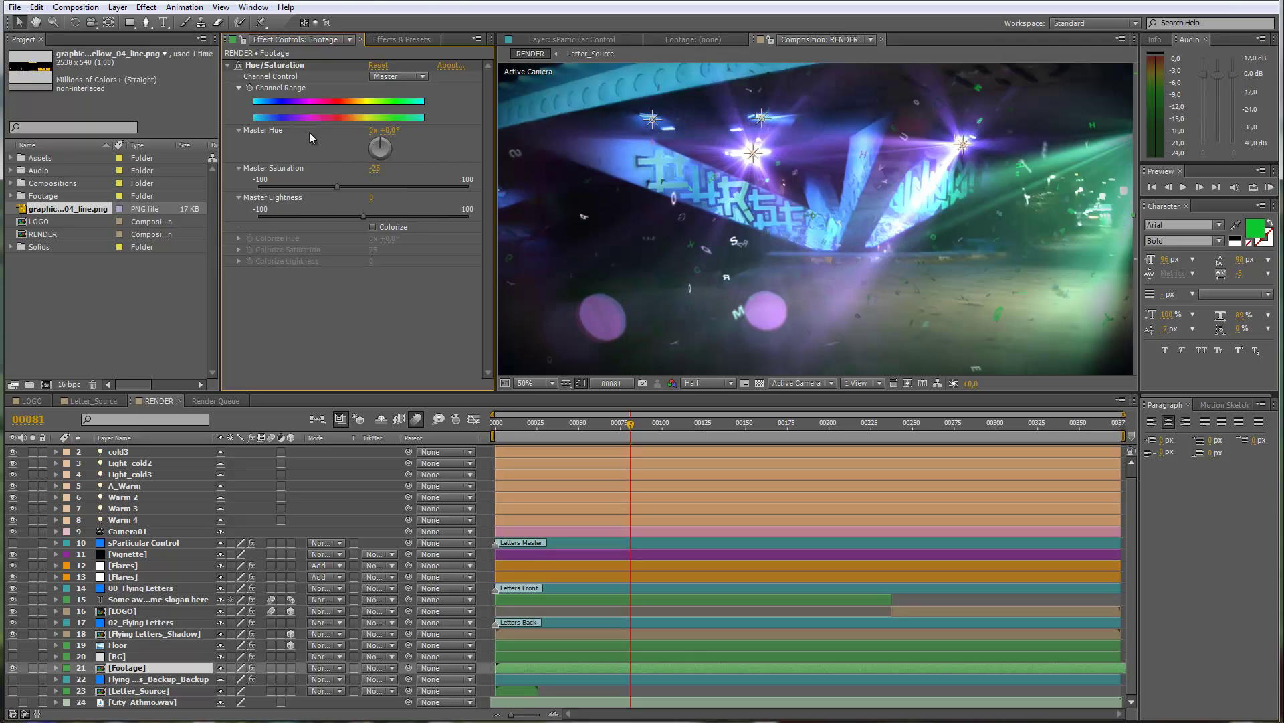
# Set the Footage layer's Master Hue to about 71° and its Master Saturation to -50
pyautogui.moveTo(391, 130); pyautogui.dragTo(441, 137)
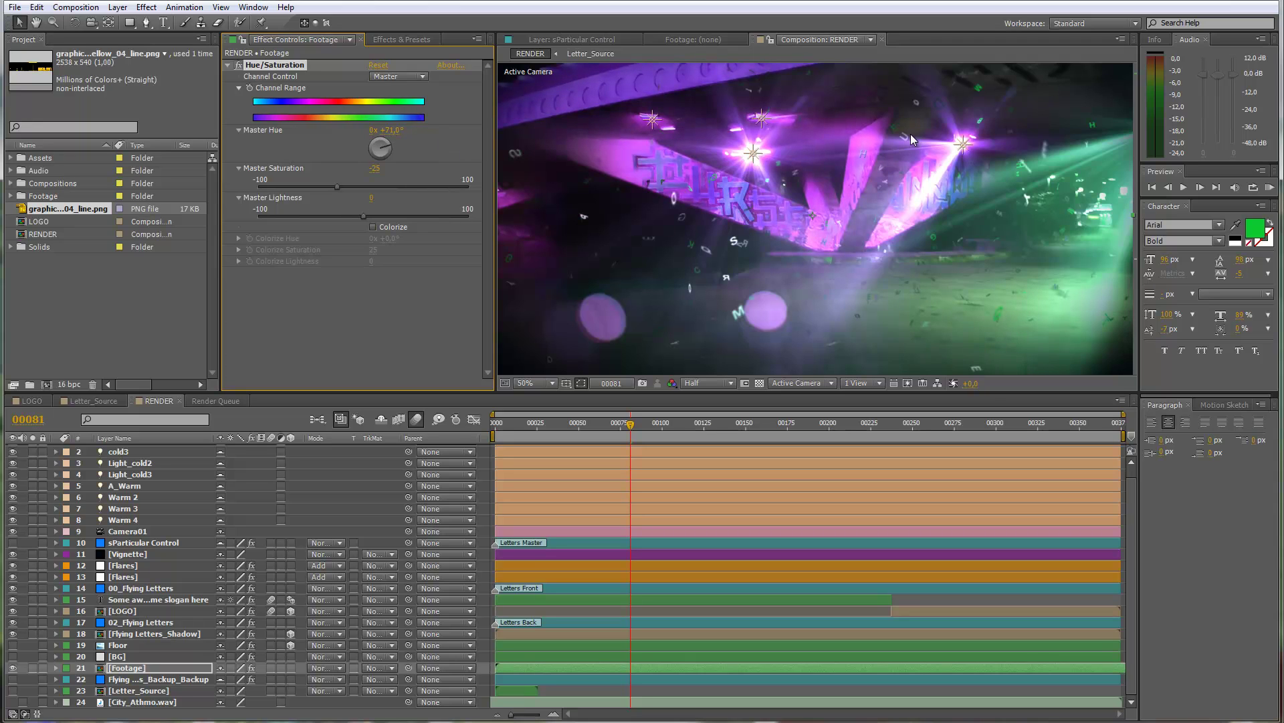
pyautogui.press(',')
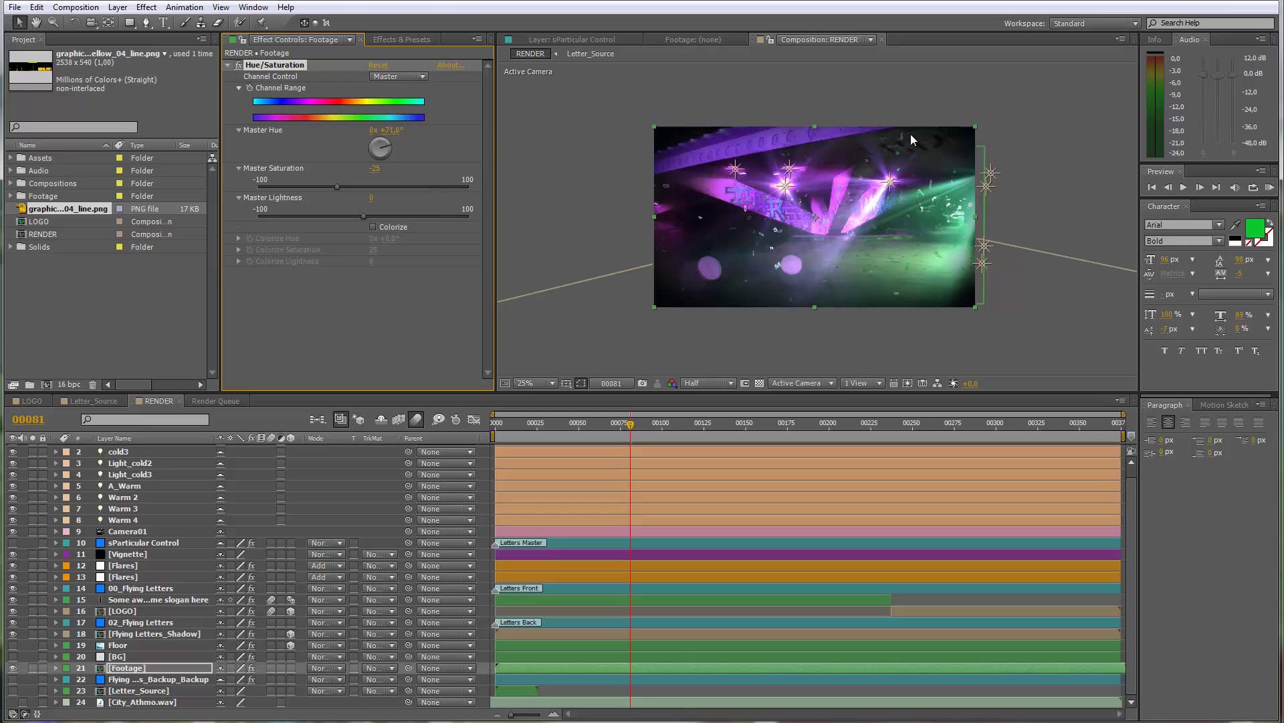
pyautogui.click(375, 168)
pyautogui.write('-50')
pyautogui.press('Return')
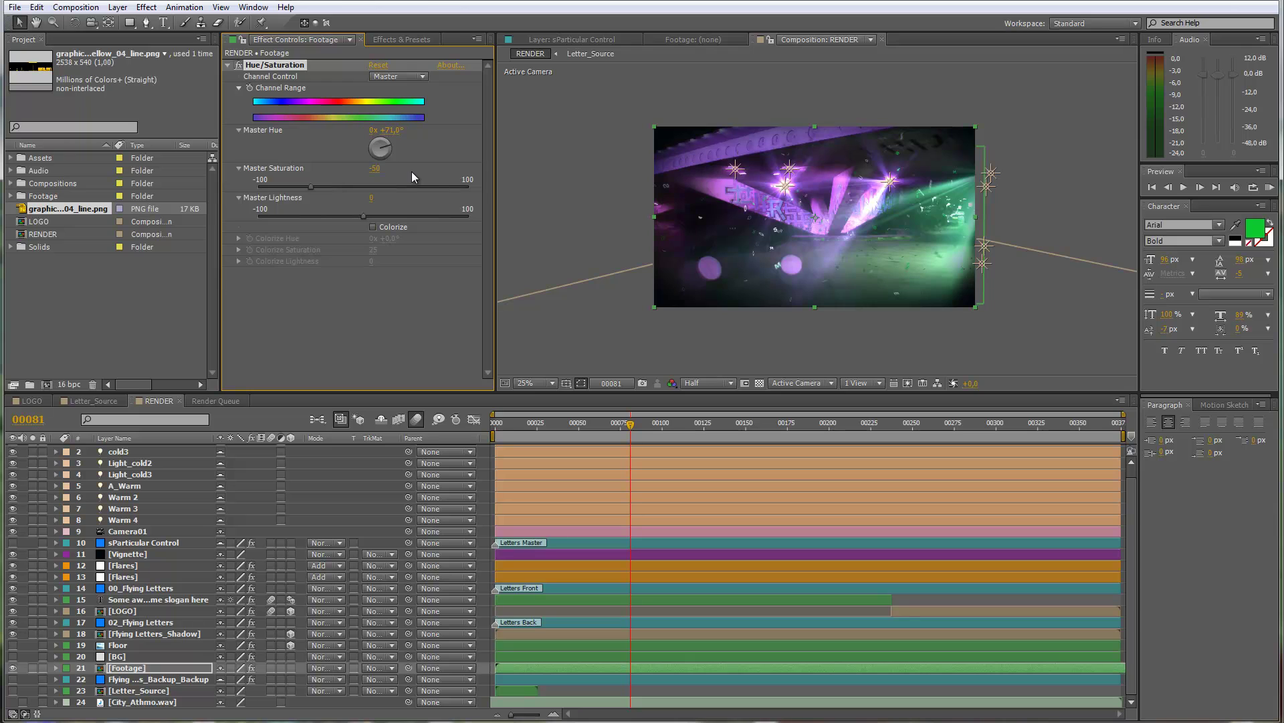
# Examine the recoloured footage background up close and at frames 143, 199 and 271
pyautogui.press('.')
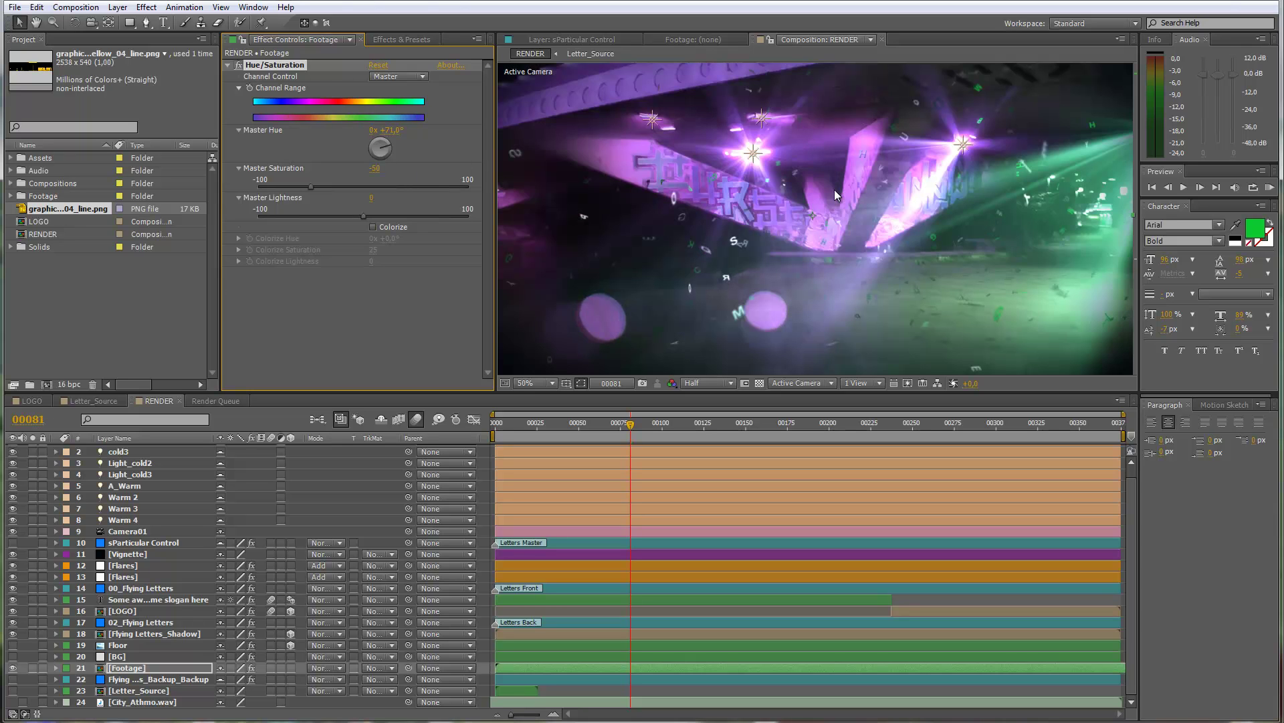
pyautogui.press(',')
pyautogui.press(',')
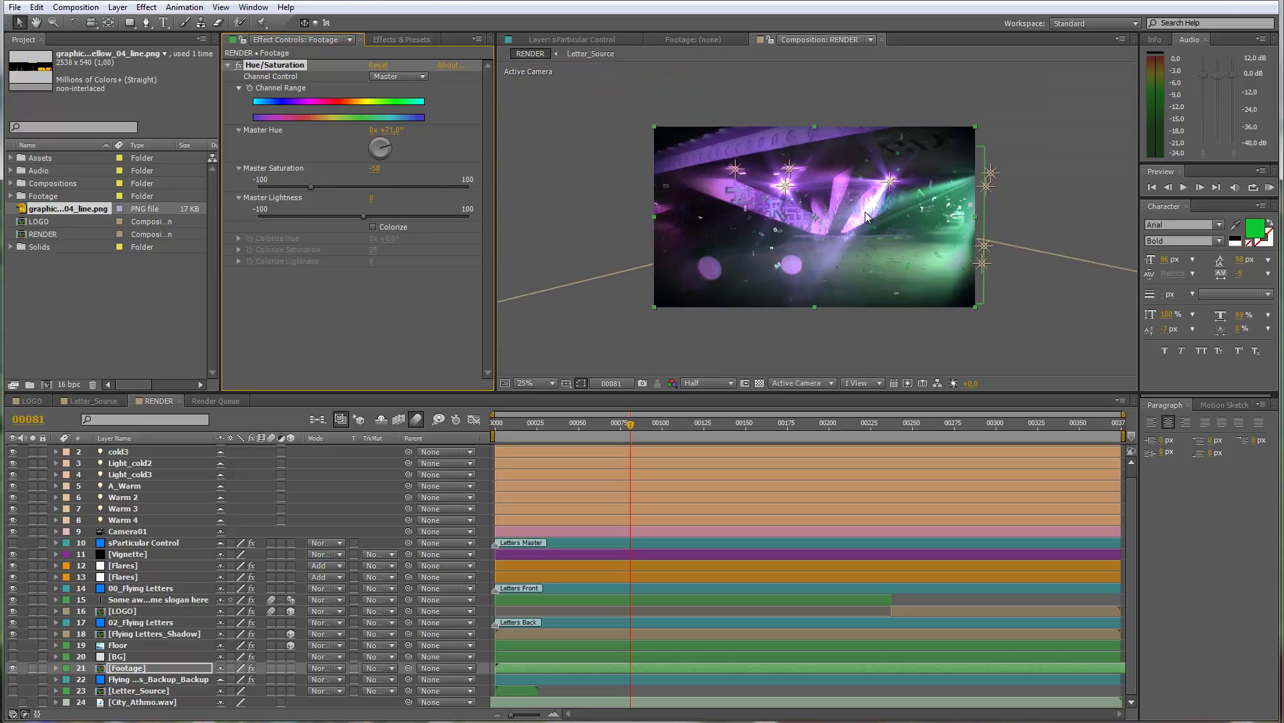
pyautogui.press('.')
pyautogui.press('.')
pyautogui.press(',')
pyautogui.press(',')
pyautogui.moveTo(667, 426); pyautogui.dragTo(734, 426)
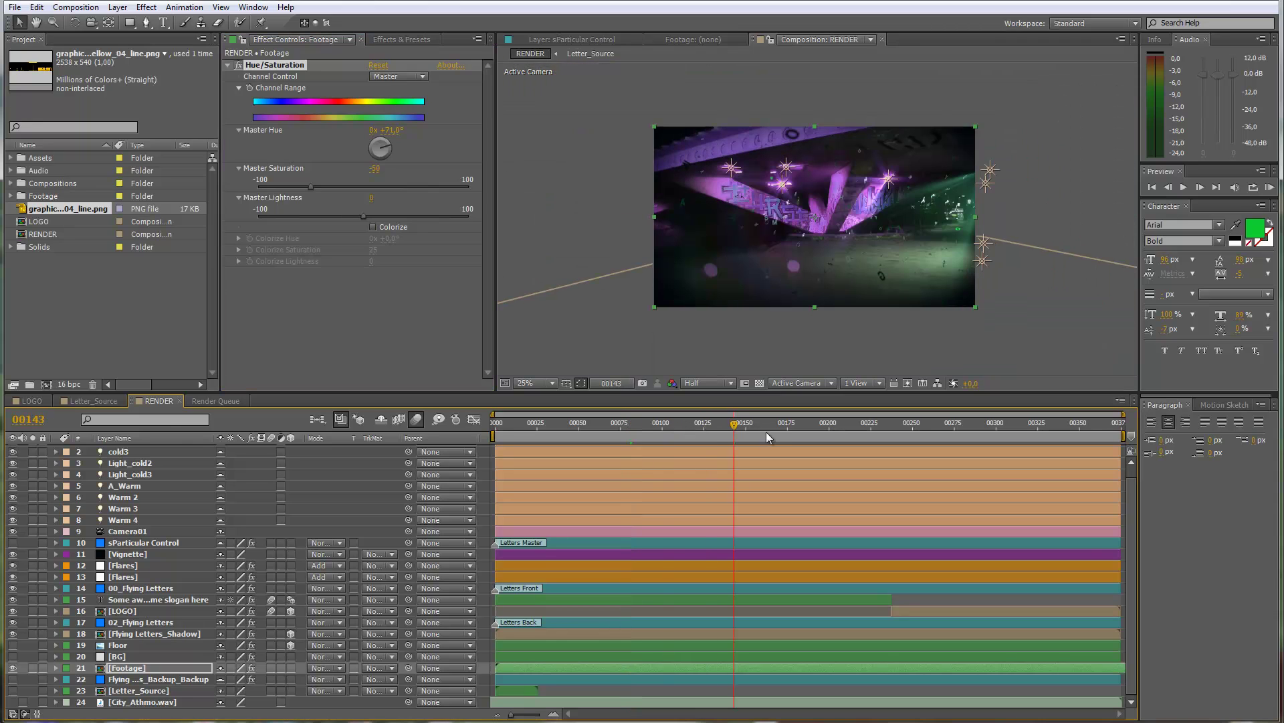
pyautogui.click(828, 423)
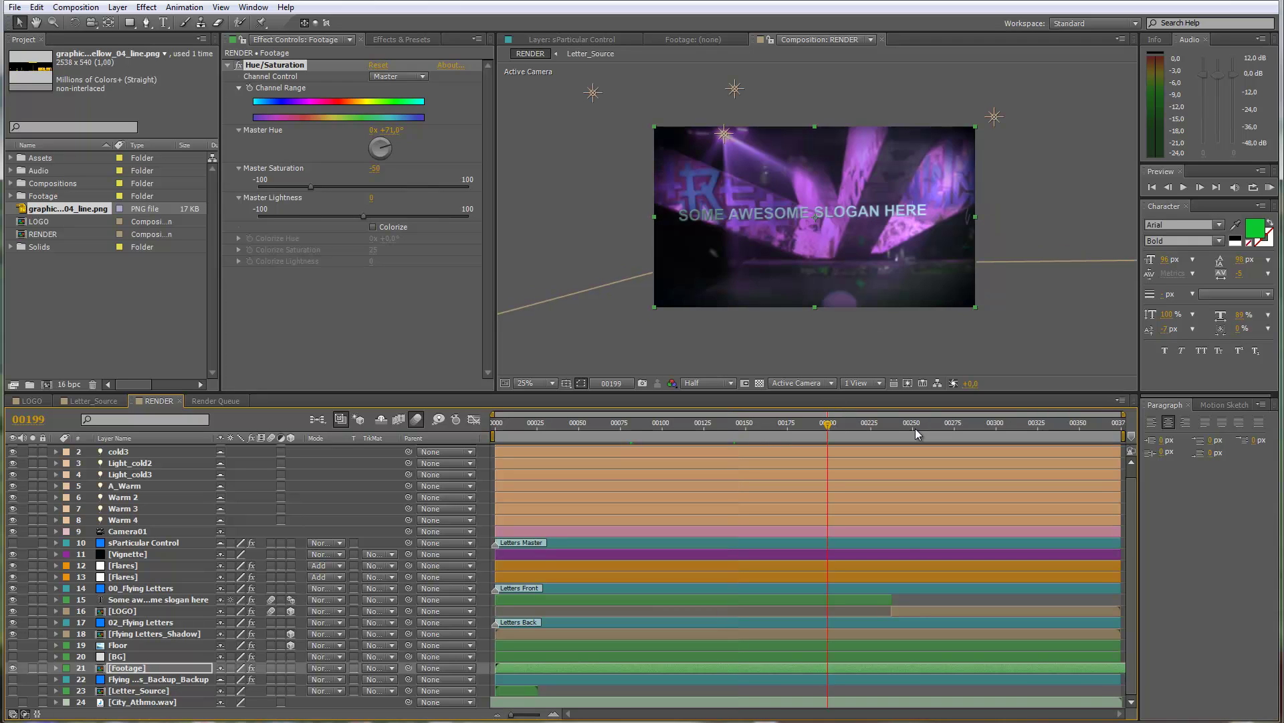
pyautogui.moveTo(913, 424); pyautogui.dragTo(948, 425)
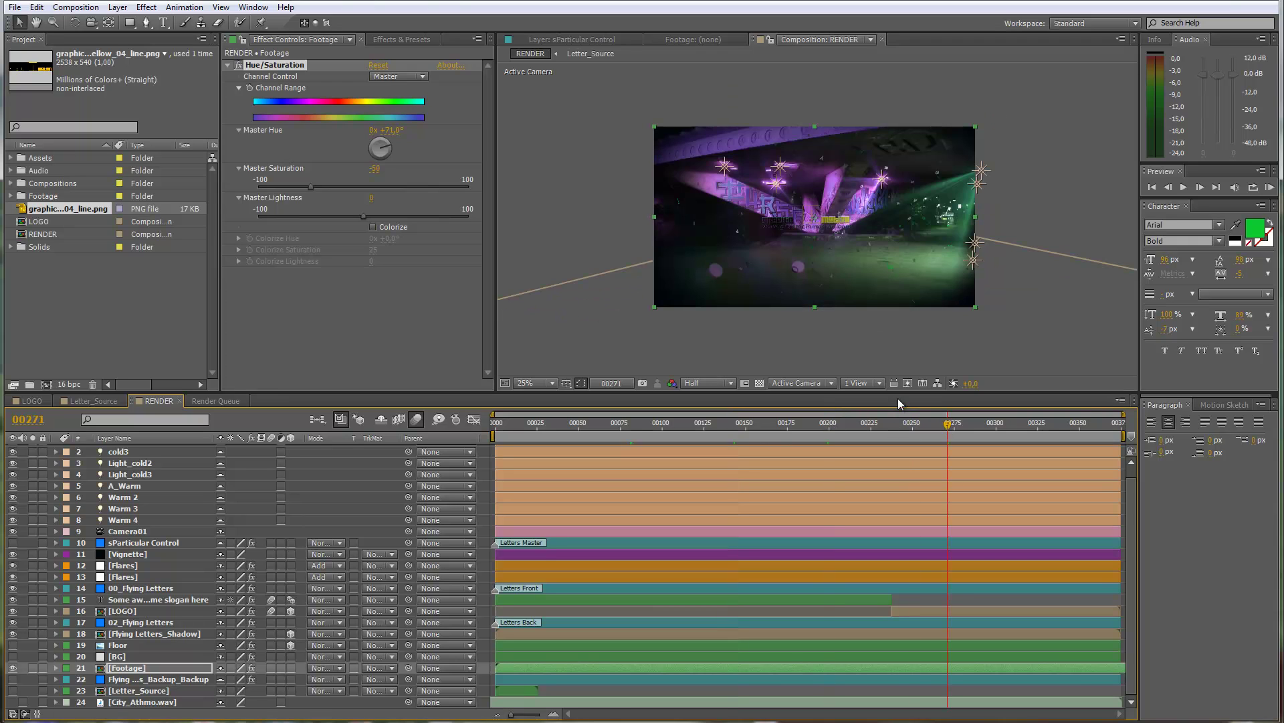